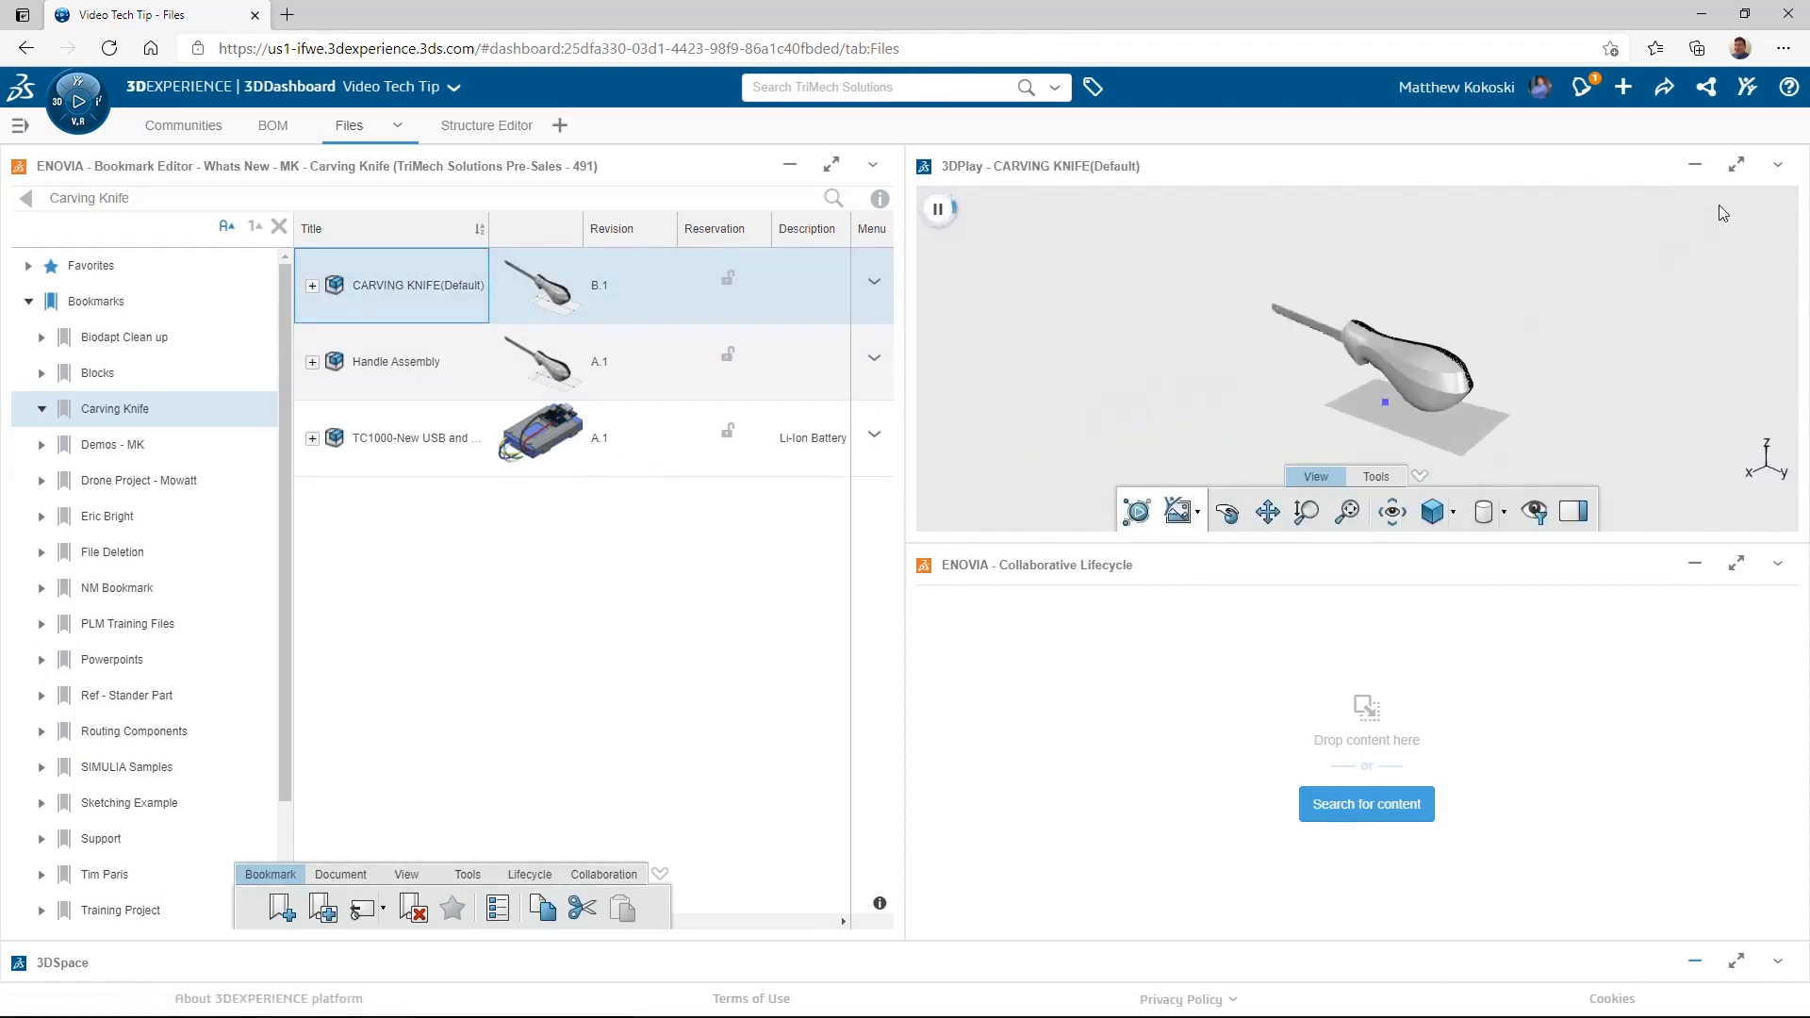
# Load the Cordless Handle component of the CARVING KNIFE assembly into Collaborative Lifecycle and maximize that widget.
pyautogui.moveTo(1280, 375); pyautogui.dragTo(1361, 356)
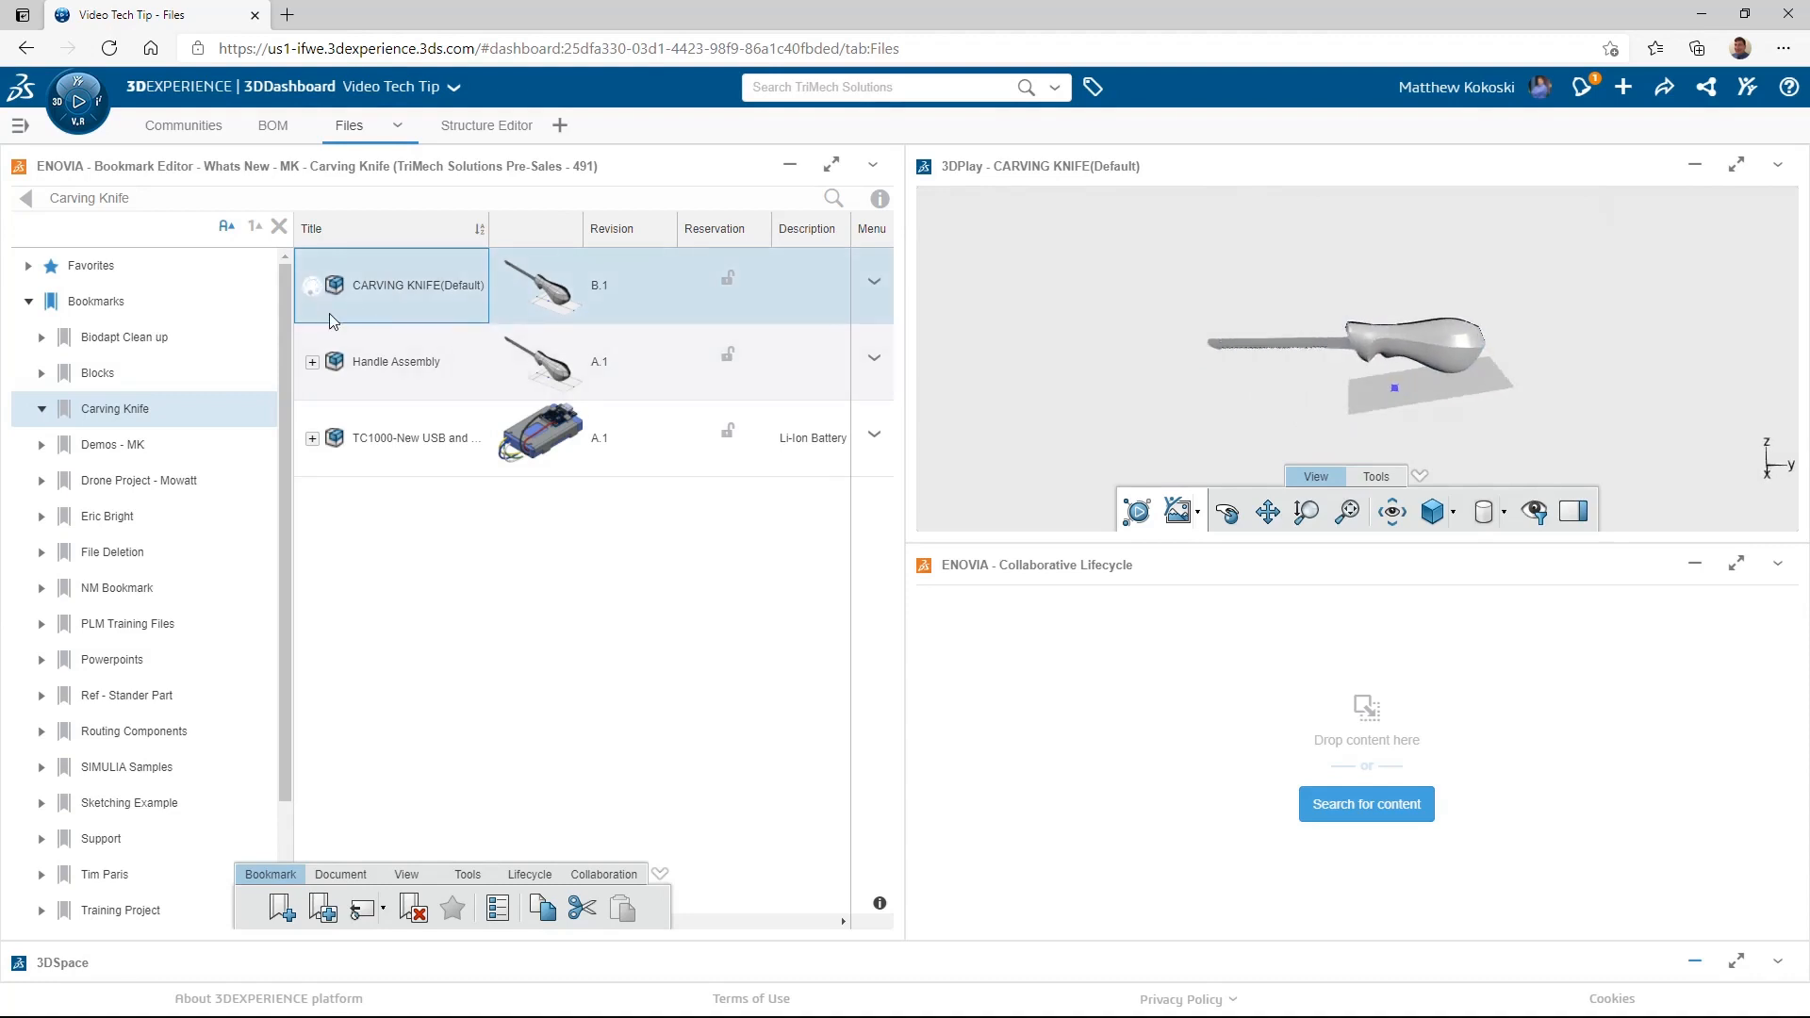
pyautogui.click(311, 285)
pyautogui.click(395, 451)
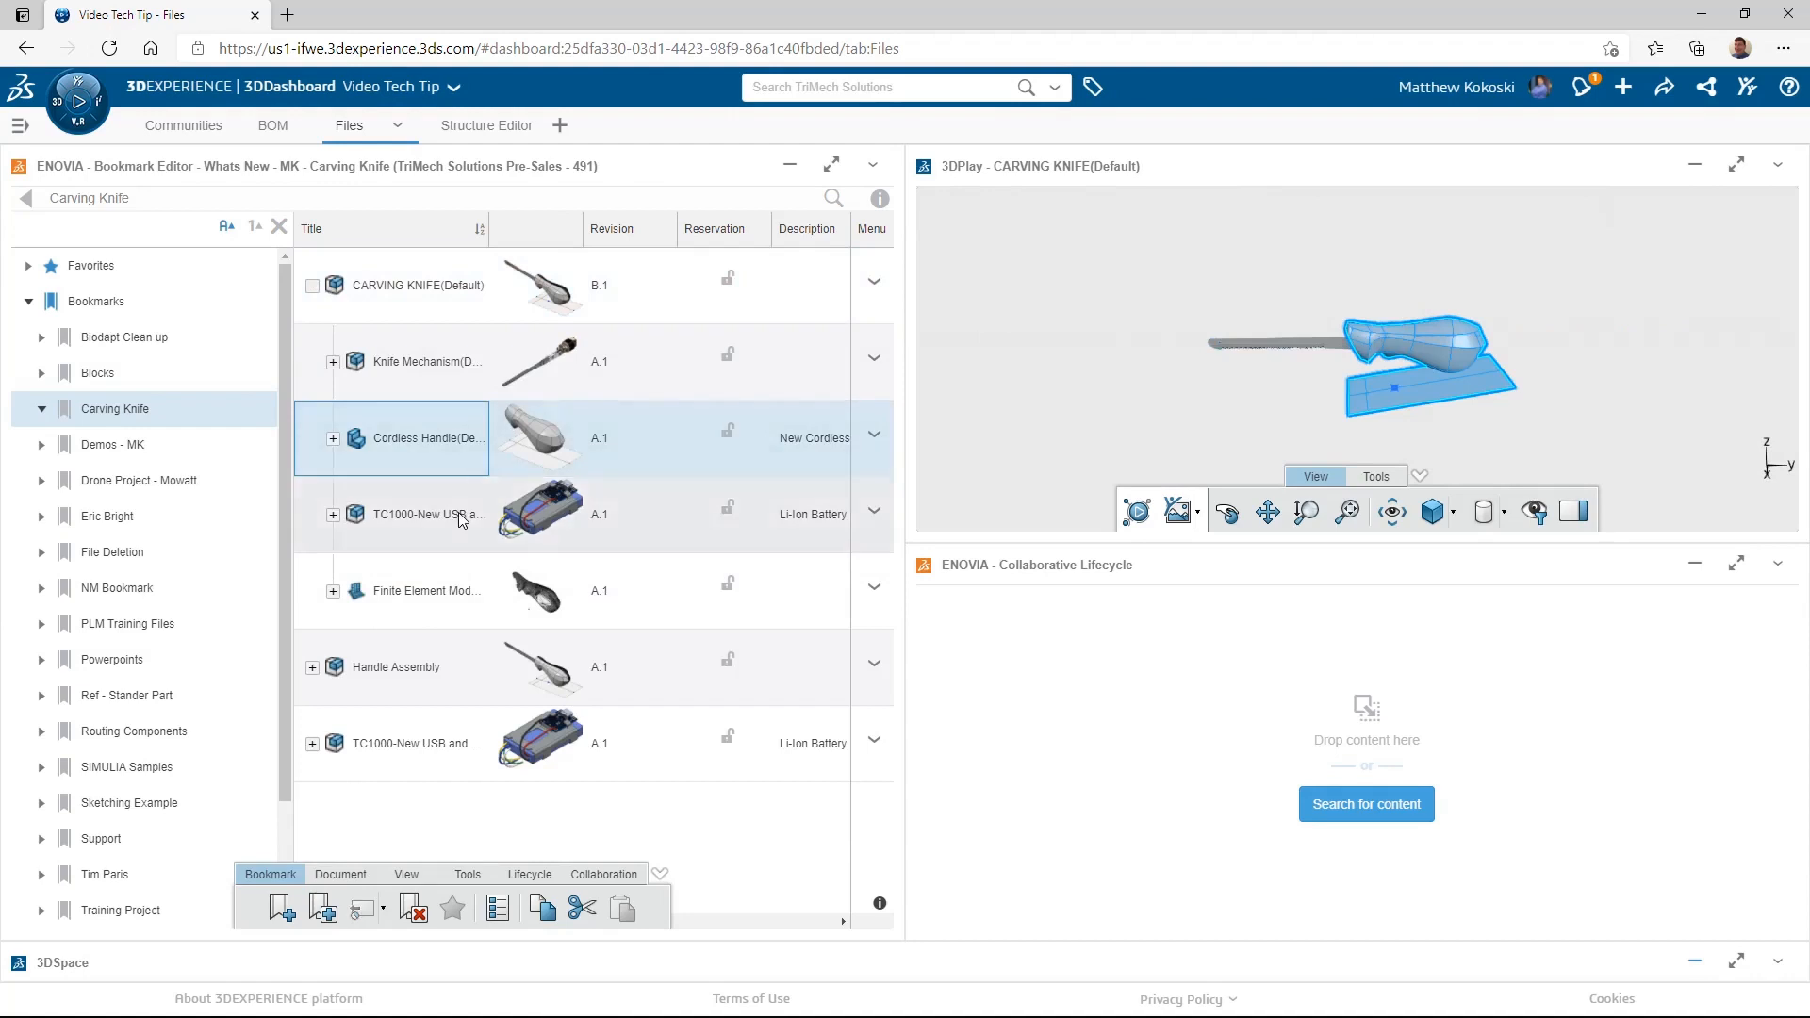
pyautogui.moveTo(405, 432); pyautogui.dragTo(1137, 697)
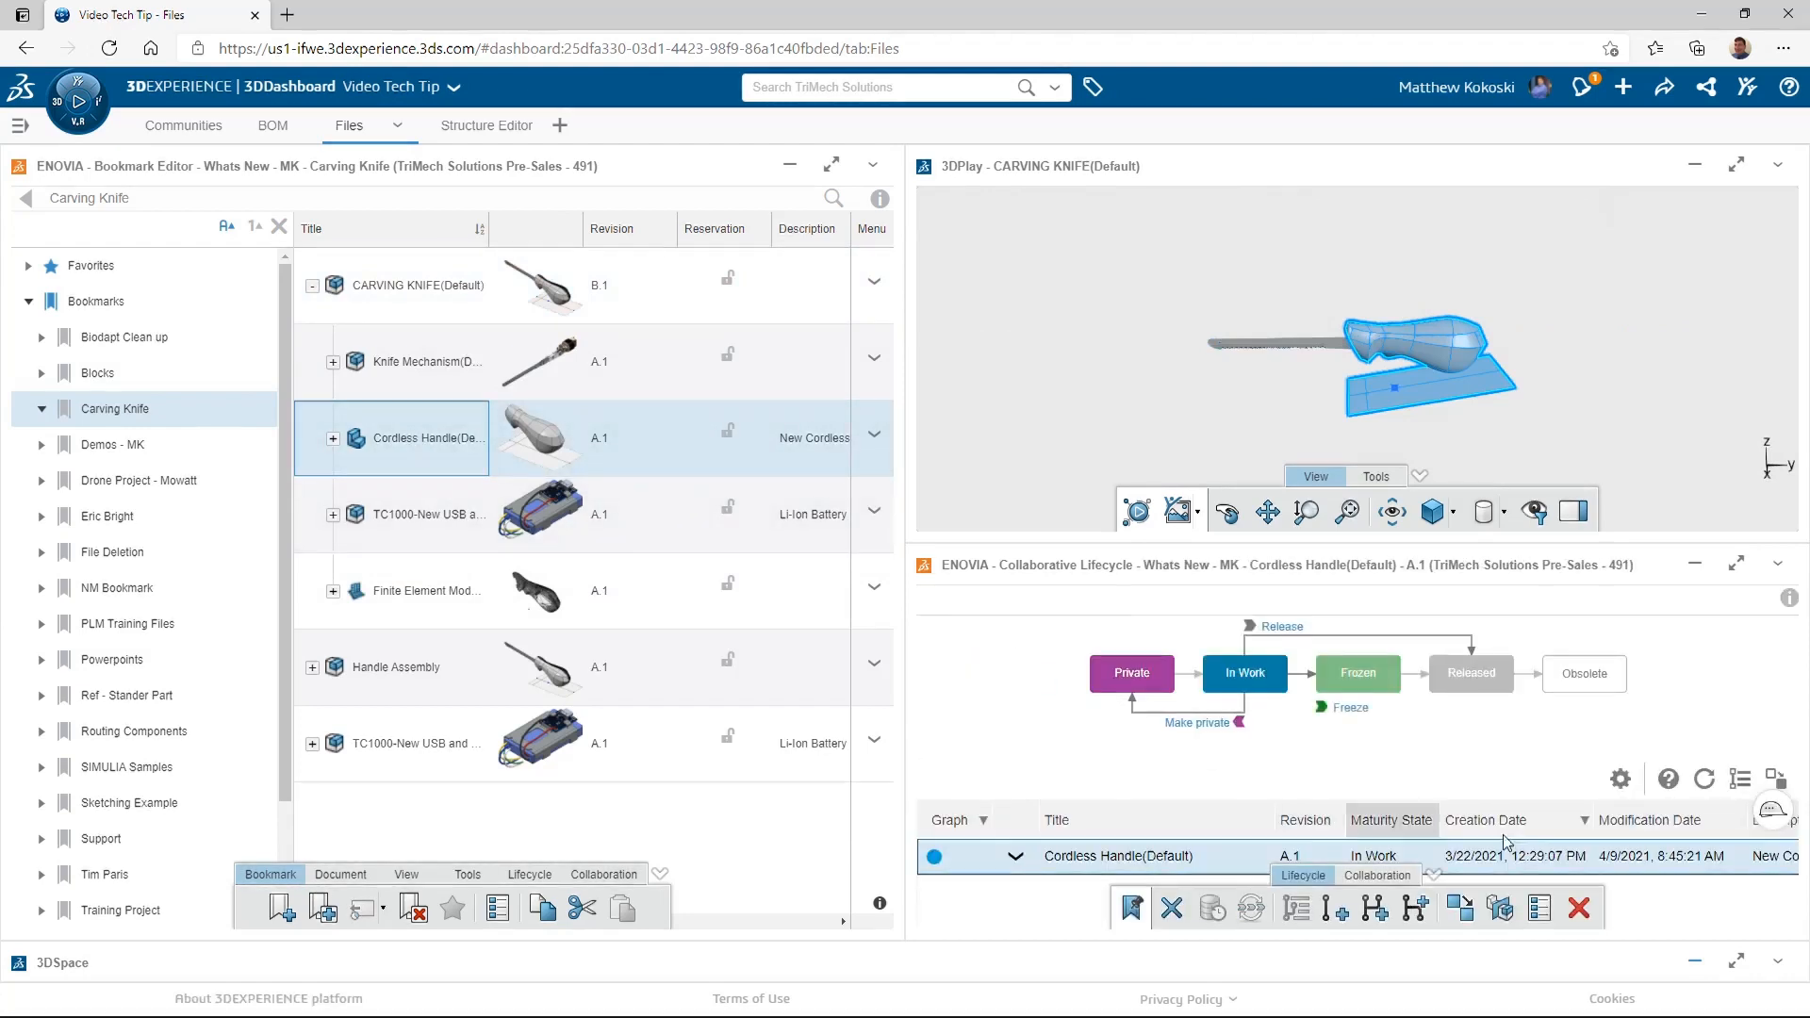
pyautogui.click(1737, 563)
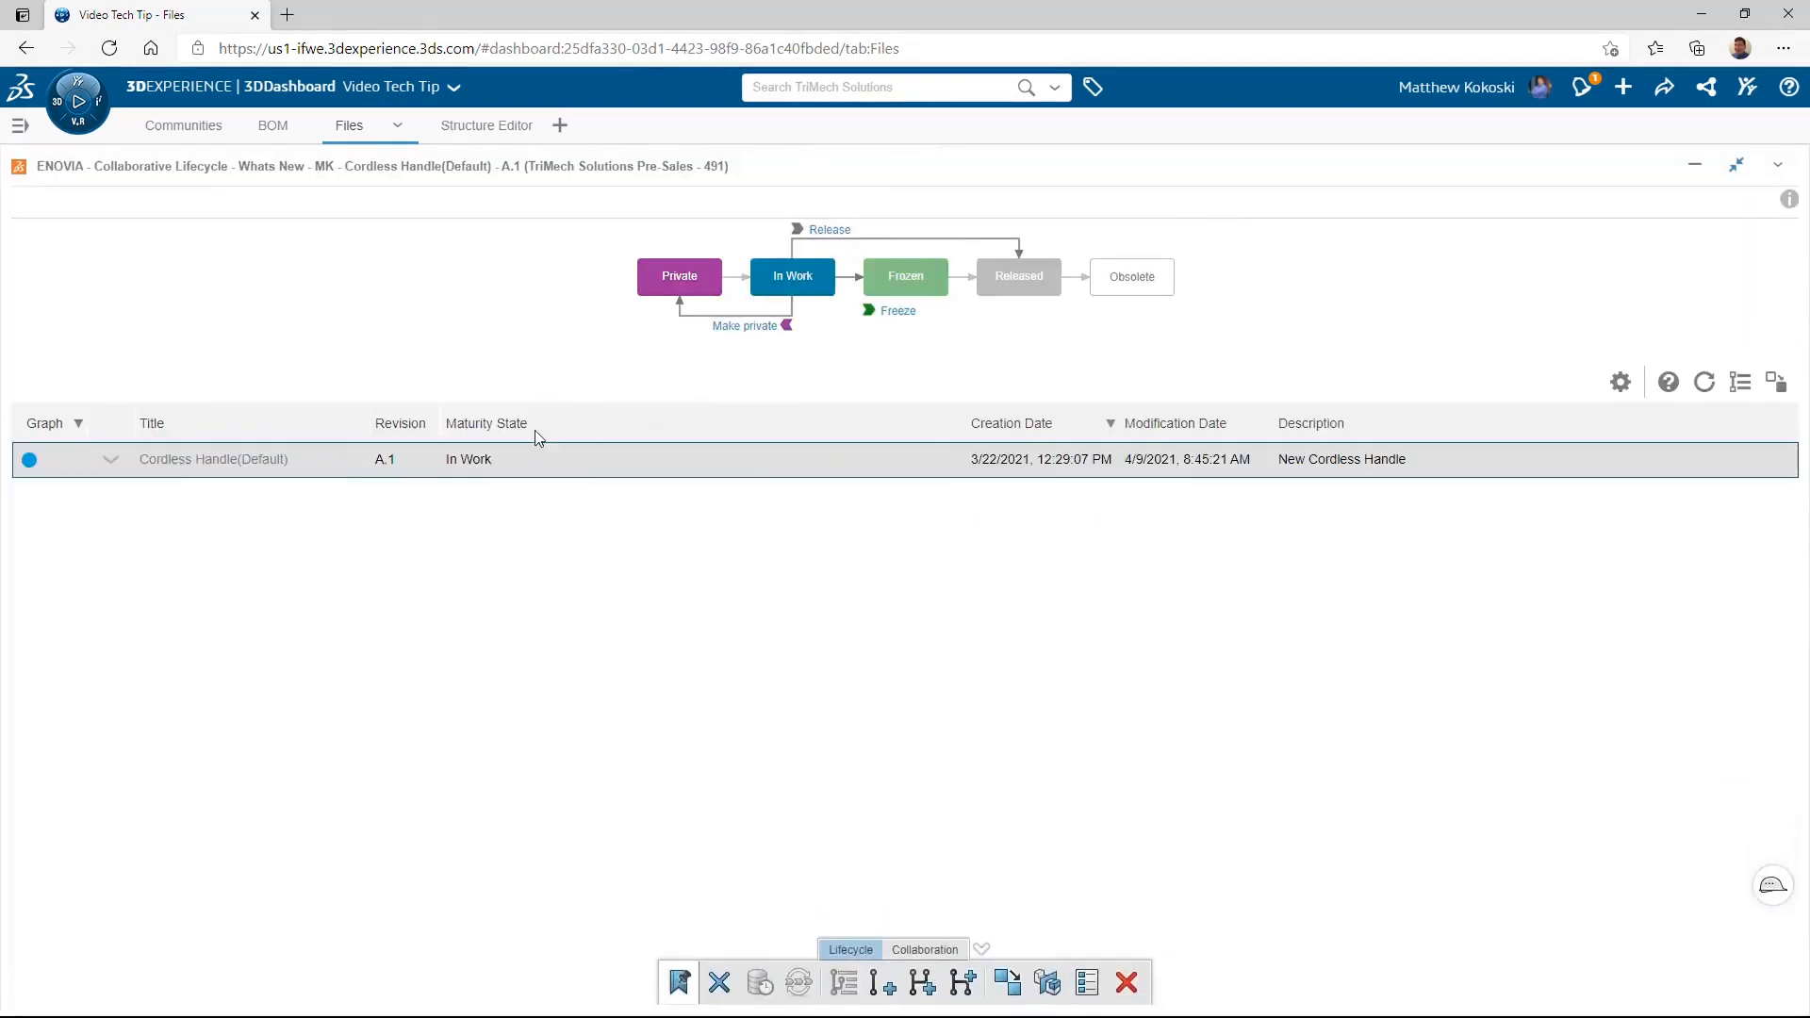
# Create a new branch of Cordless Handle with the prefix FEA_Plastics and the credentials Whats New - MK ● Leader.
pyautogui.click(491, 464)
pyautogui.click(922, 984)
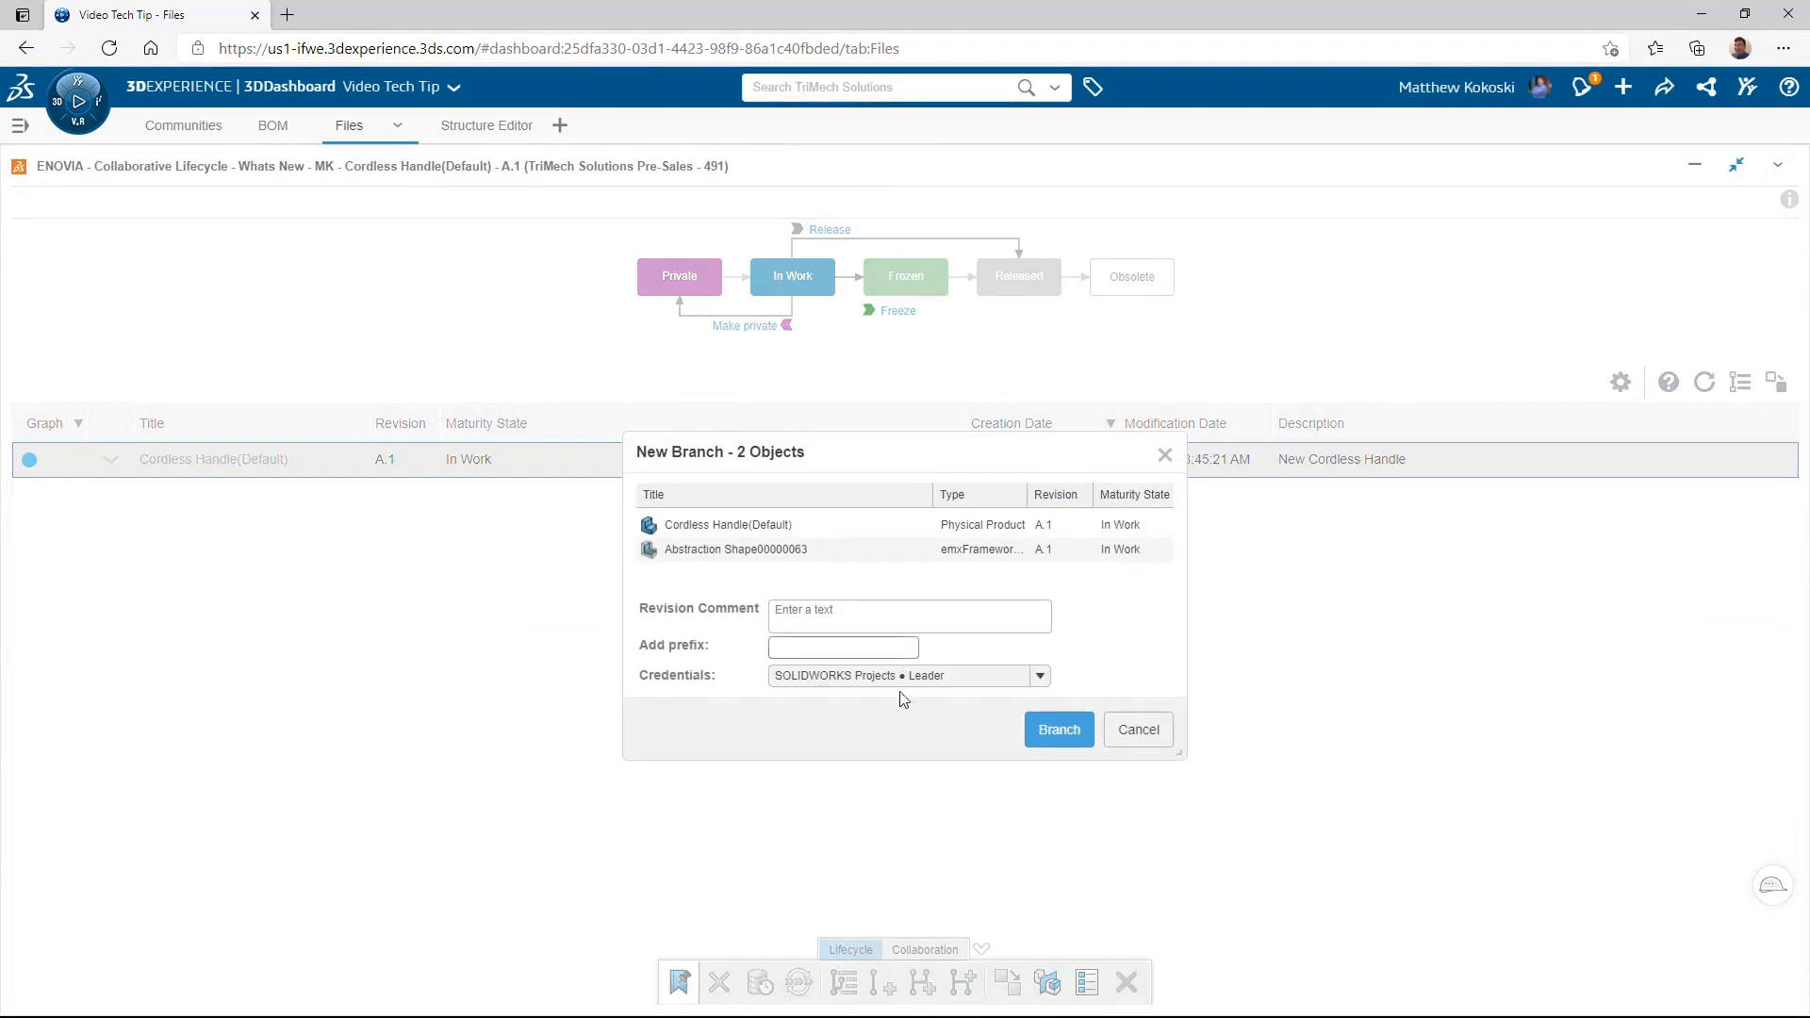
pyautogui.click(1041, 678)
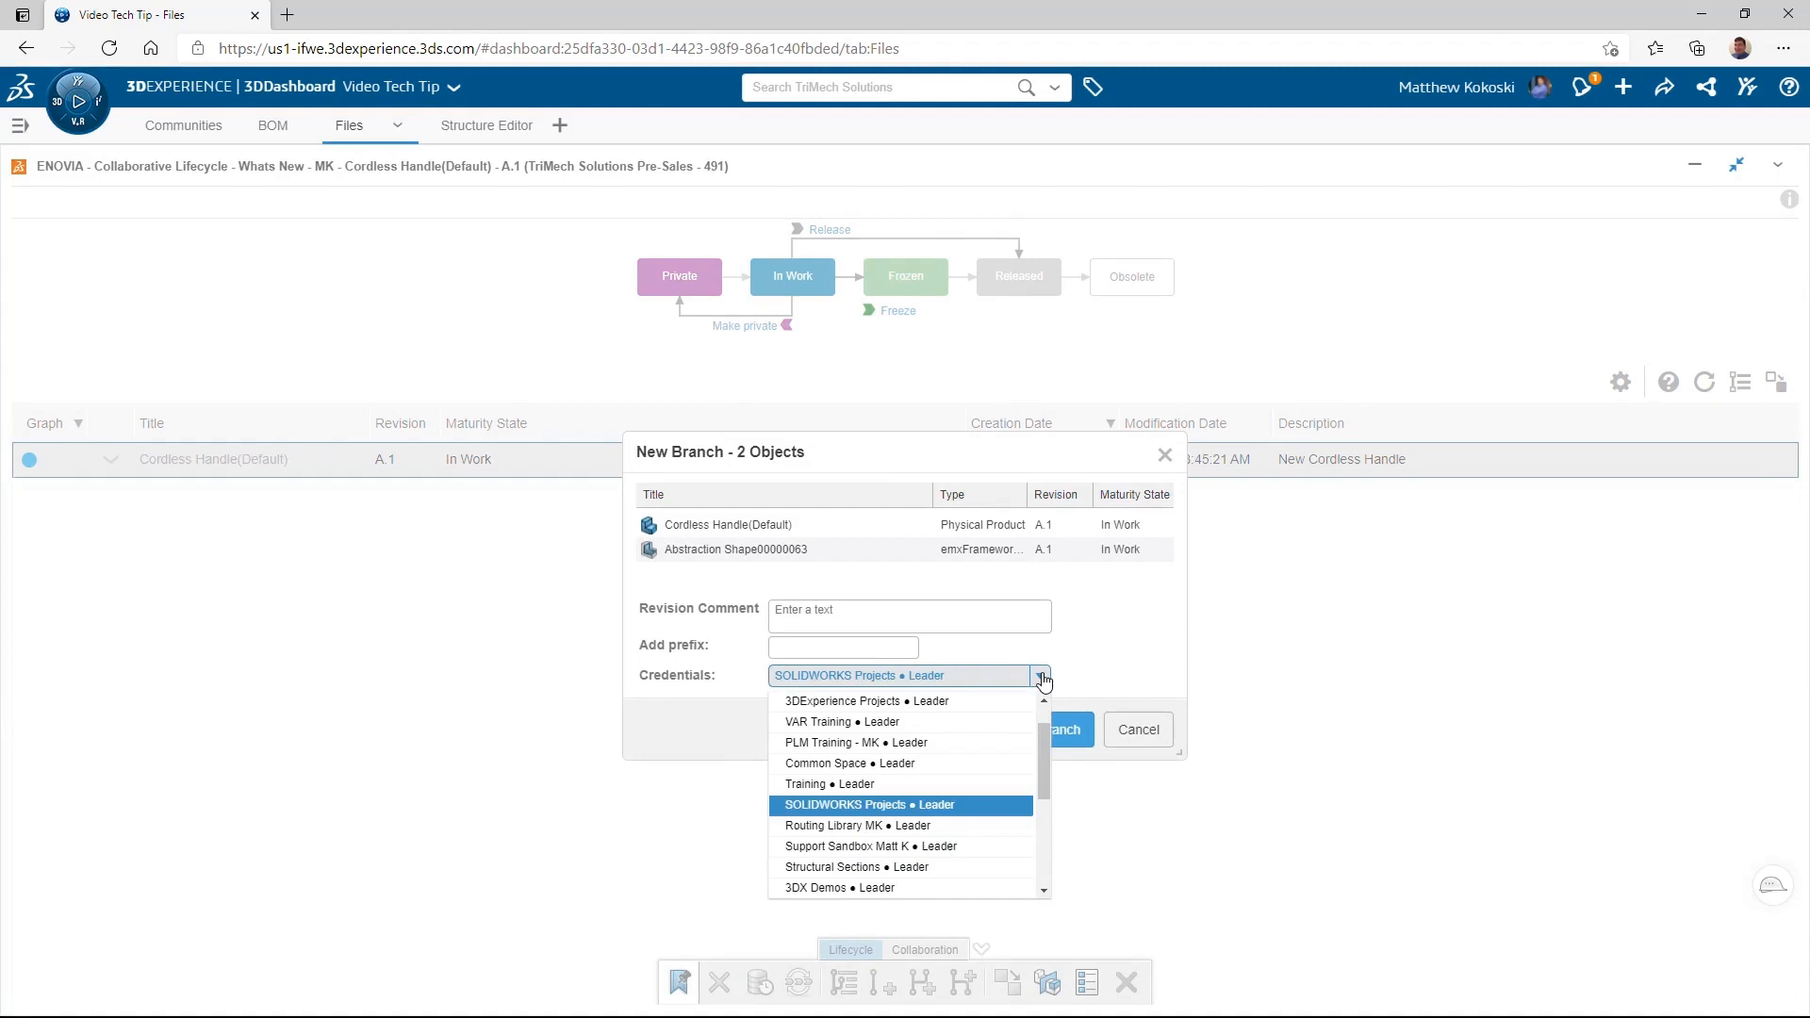
pyautogui.moveTo(1041, 738); pyautogui.dragTo(946, 801)
pyautogui.click(946, 804)
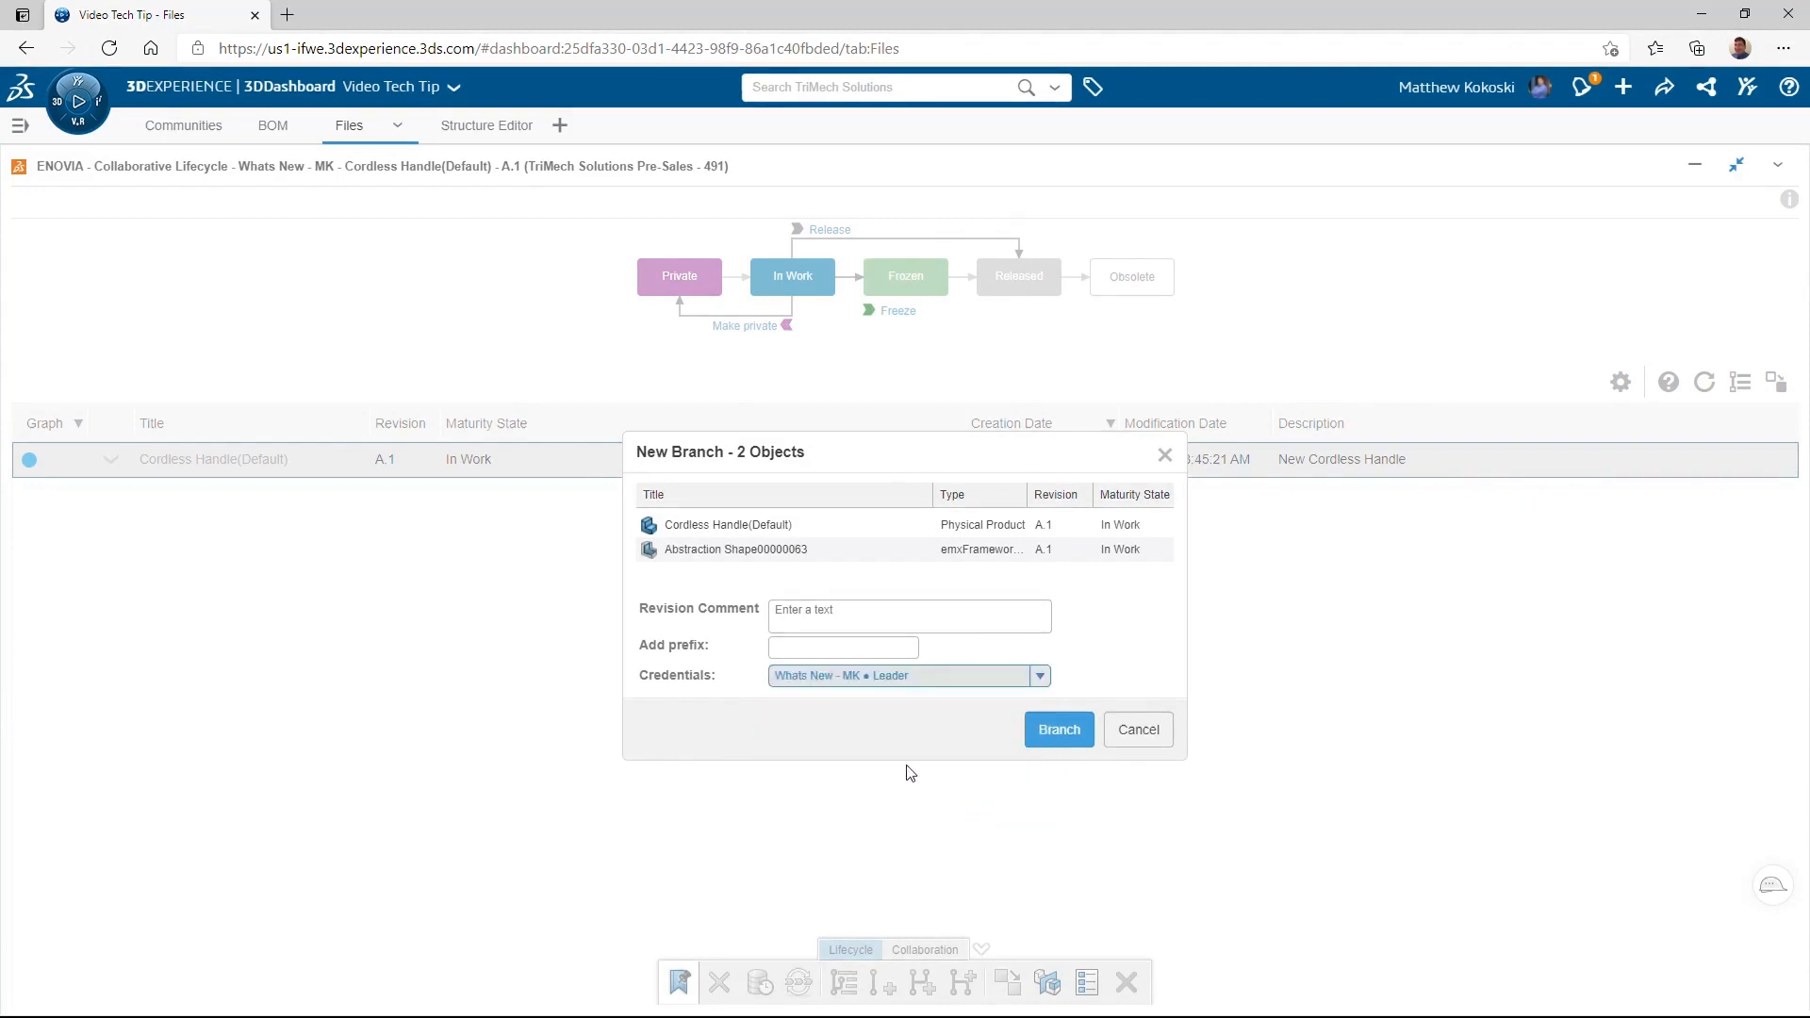
pyautogui.click(842, 524)
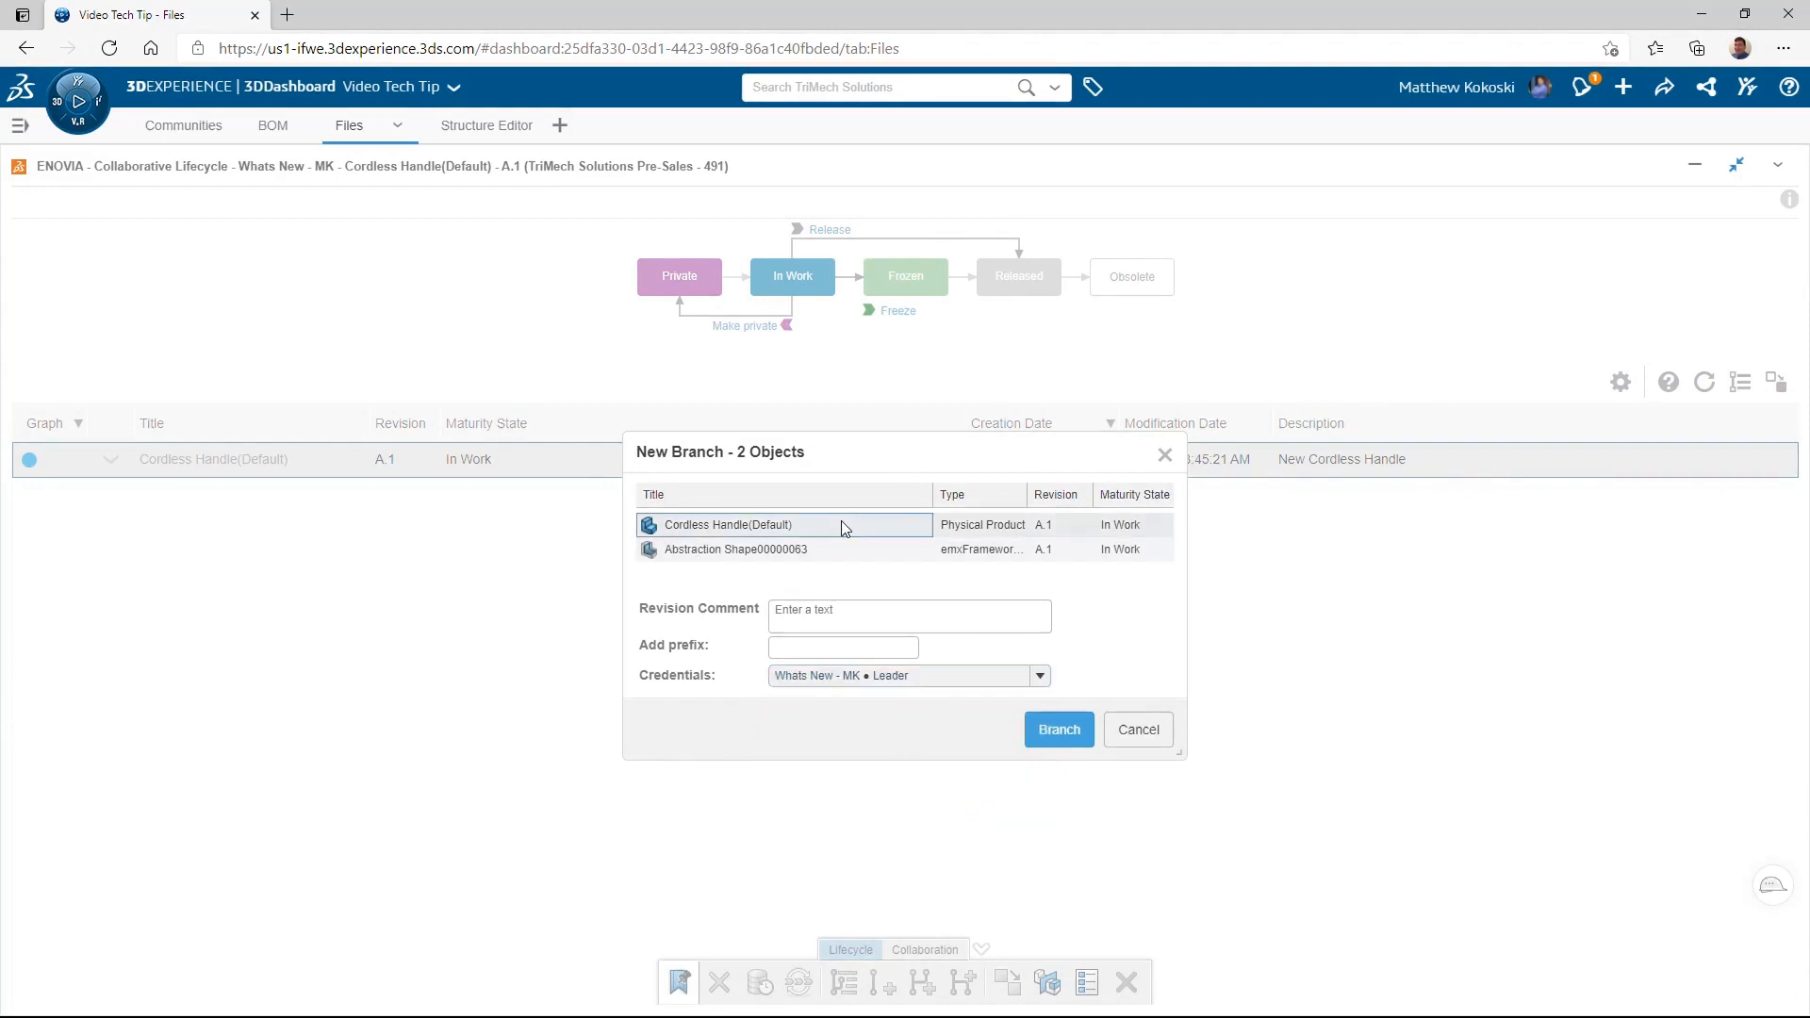
pyautogui.click(808, 647)
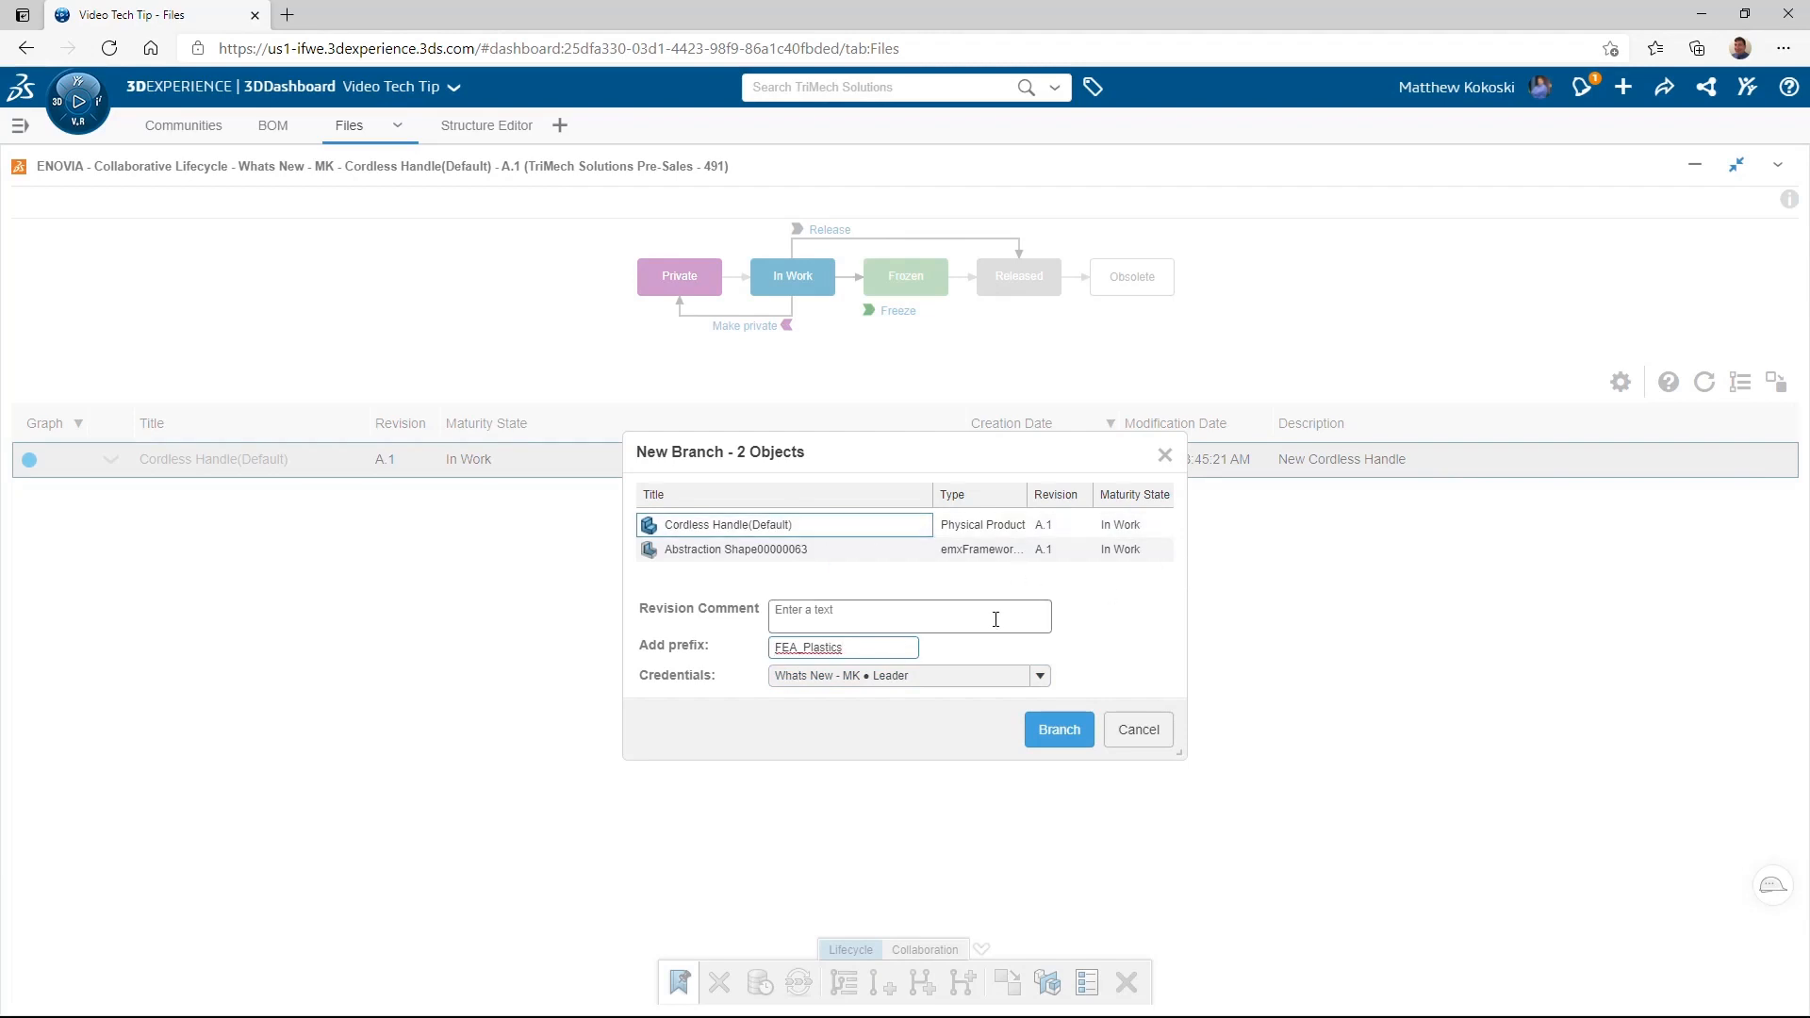
pyautogui.click(1053, 736)
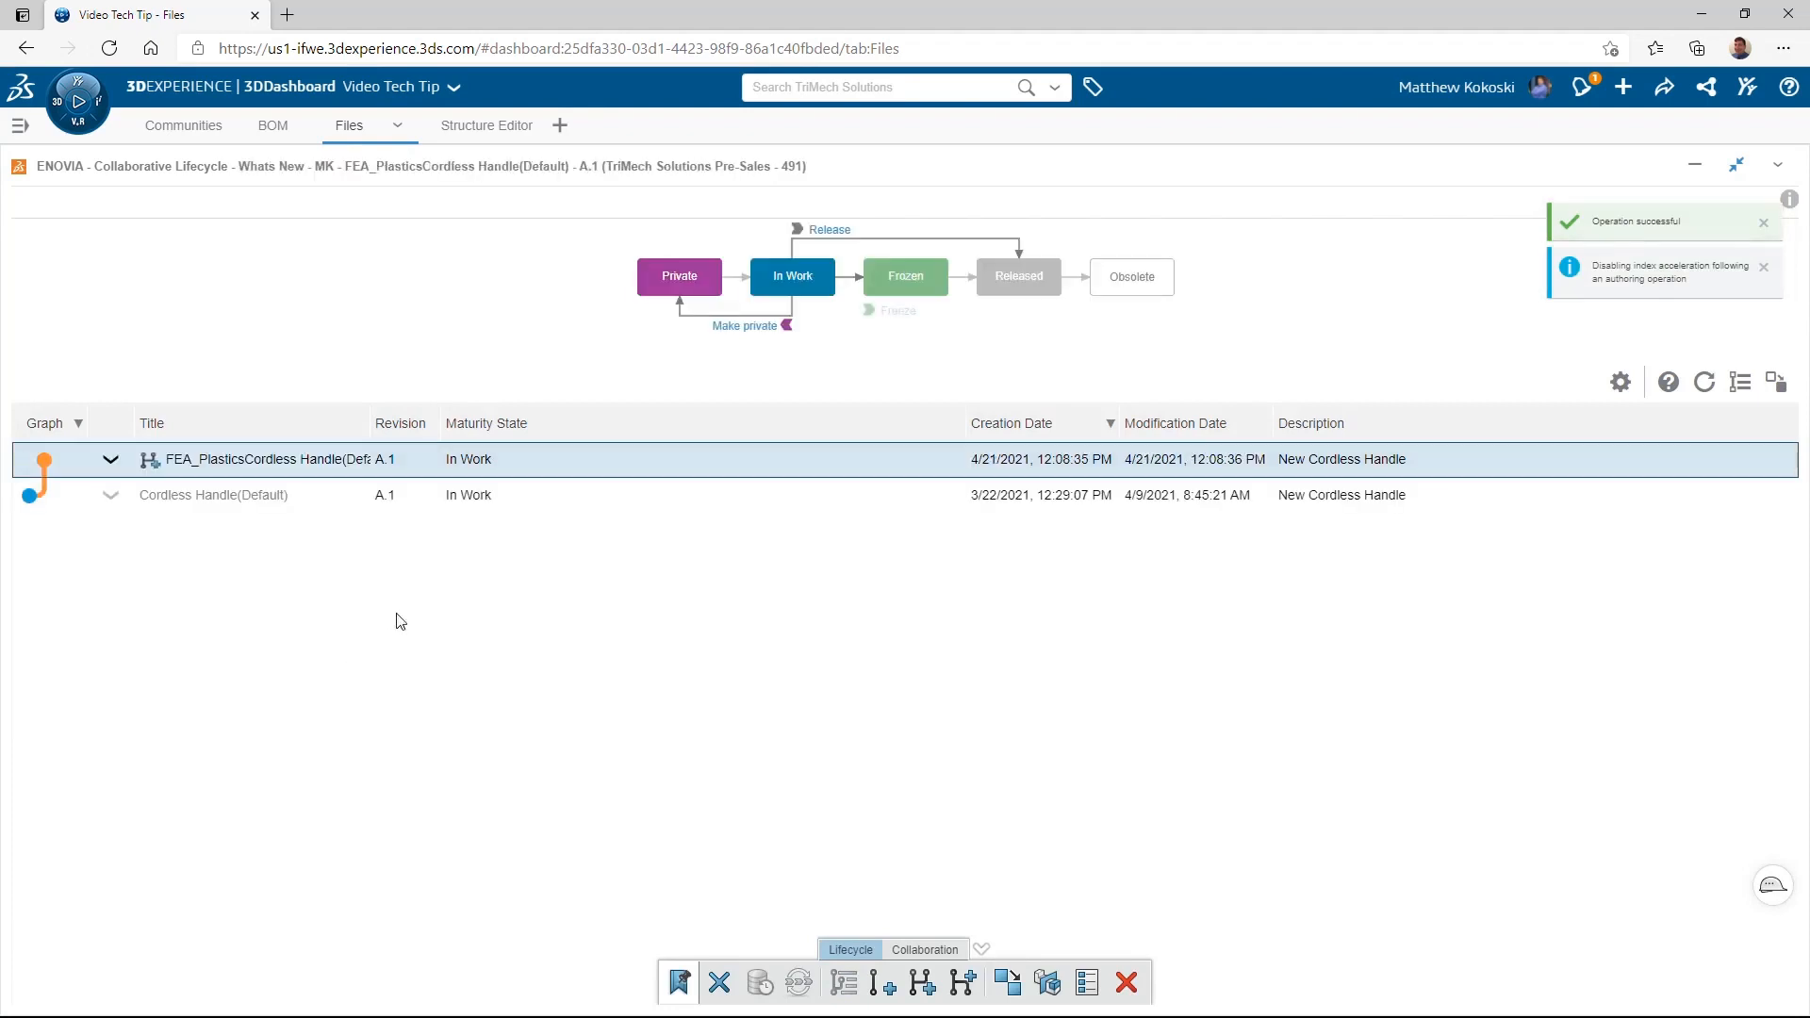
# Restore the dashboard layout, collapse the CARVING KNIFE assembly and add the FEA_PlasticsCordless Handle branch to the Carving Knife bookmark.
pyautogui.click(290, 472)
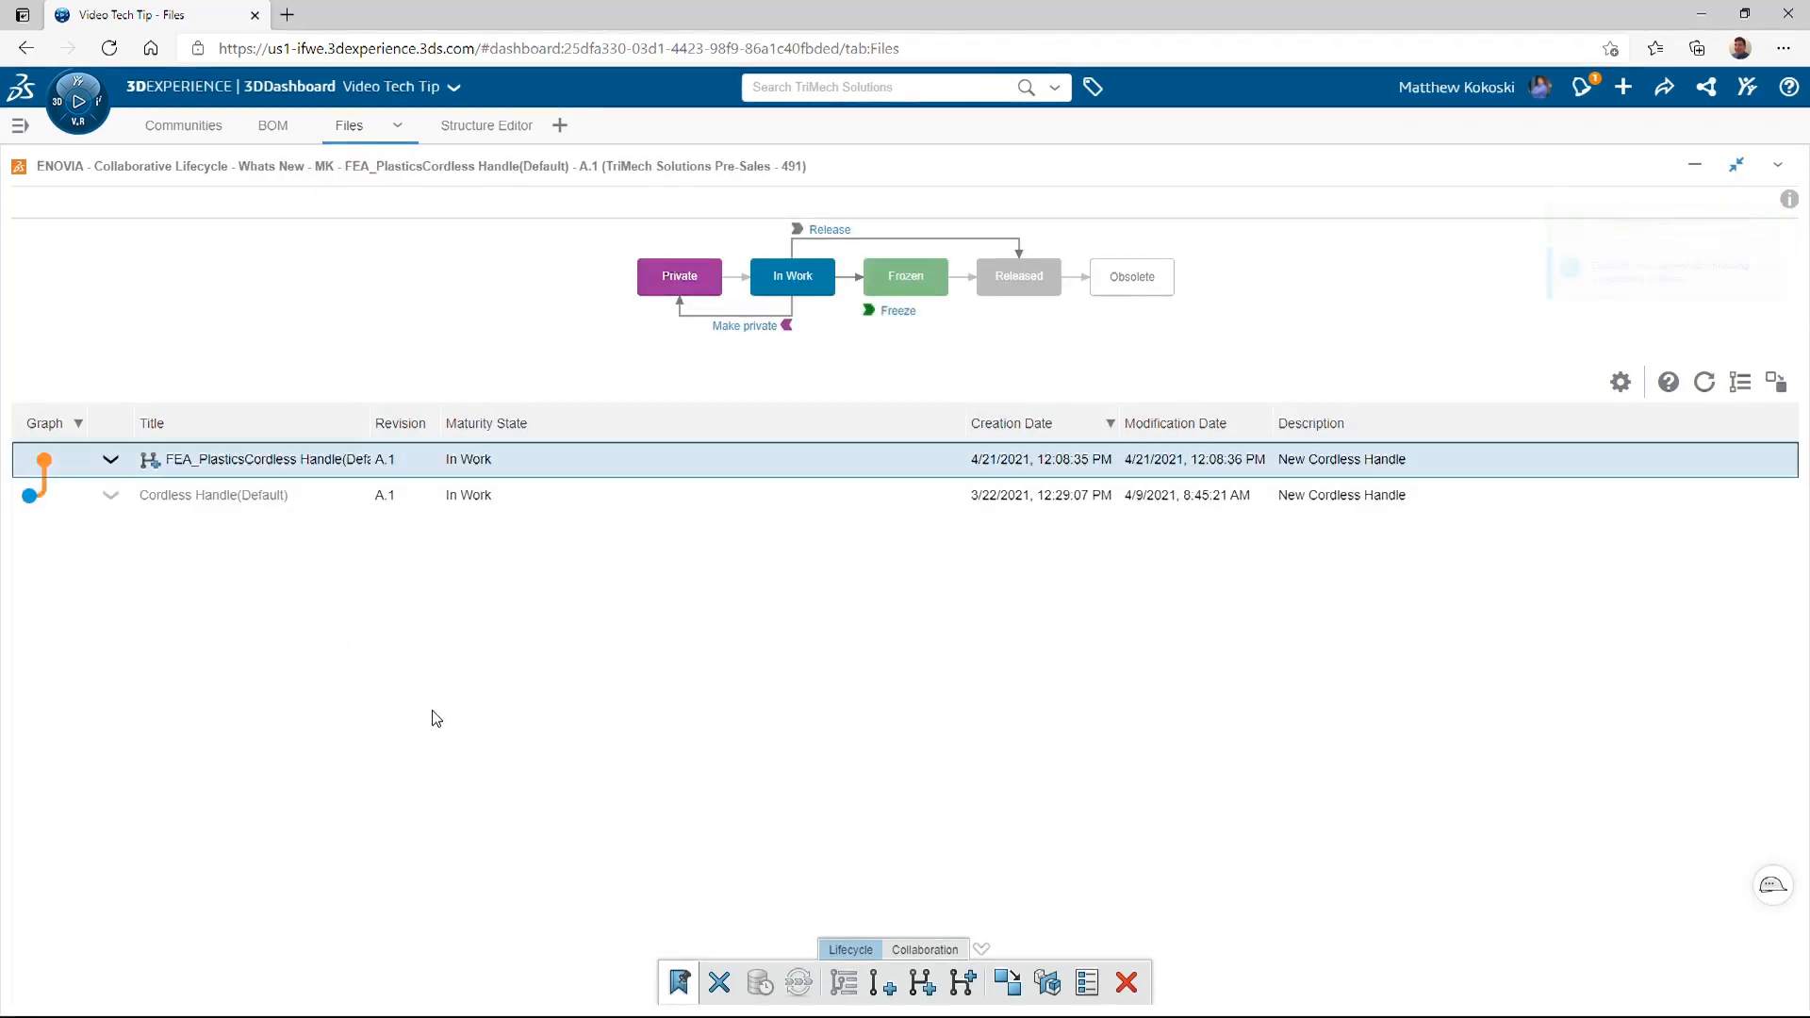
pyautogui.click(1737, 165)
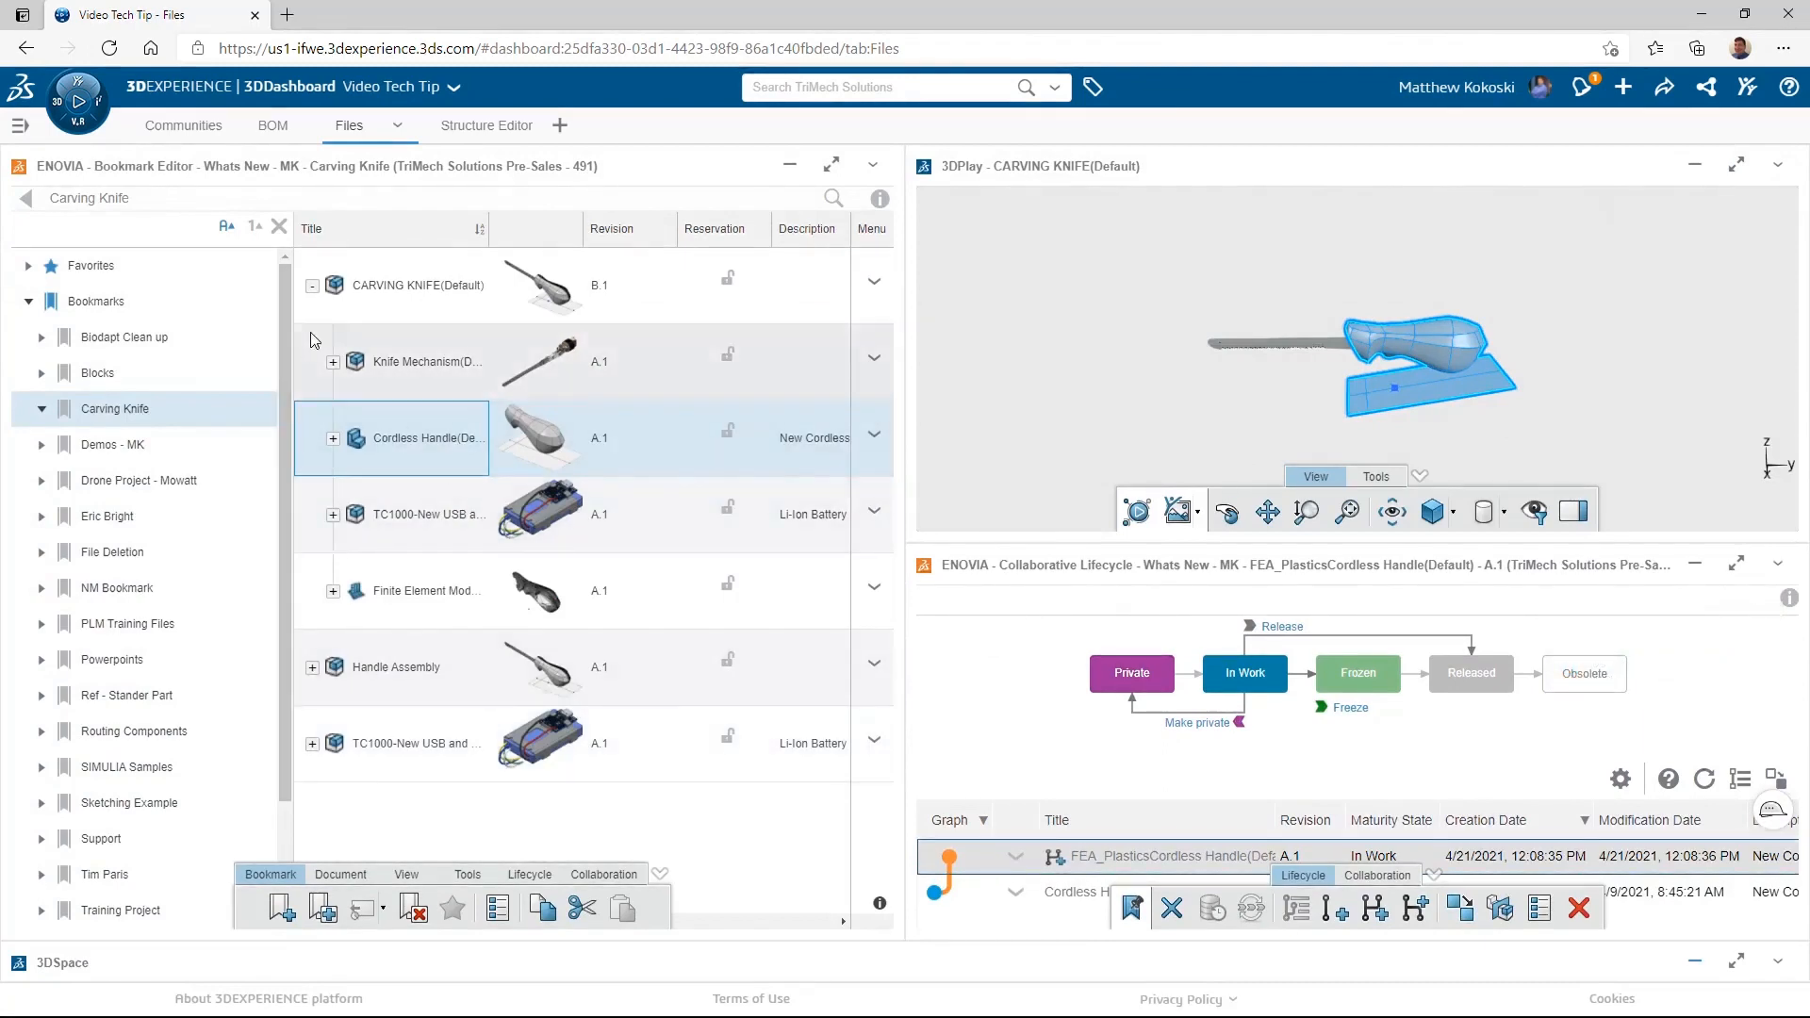
pyautogui.click(312, 284)
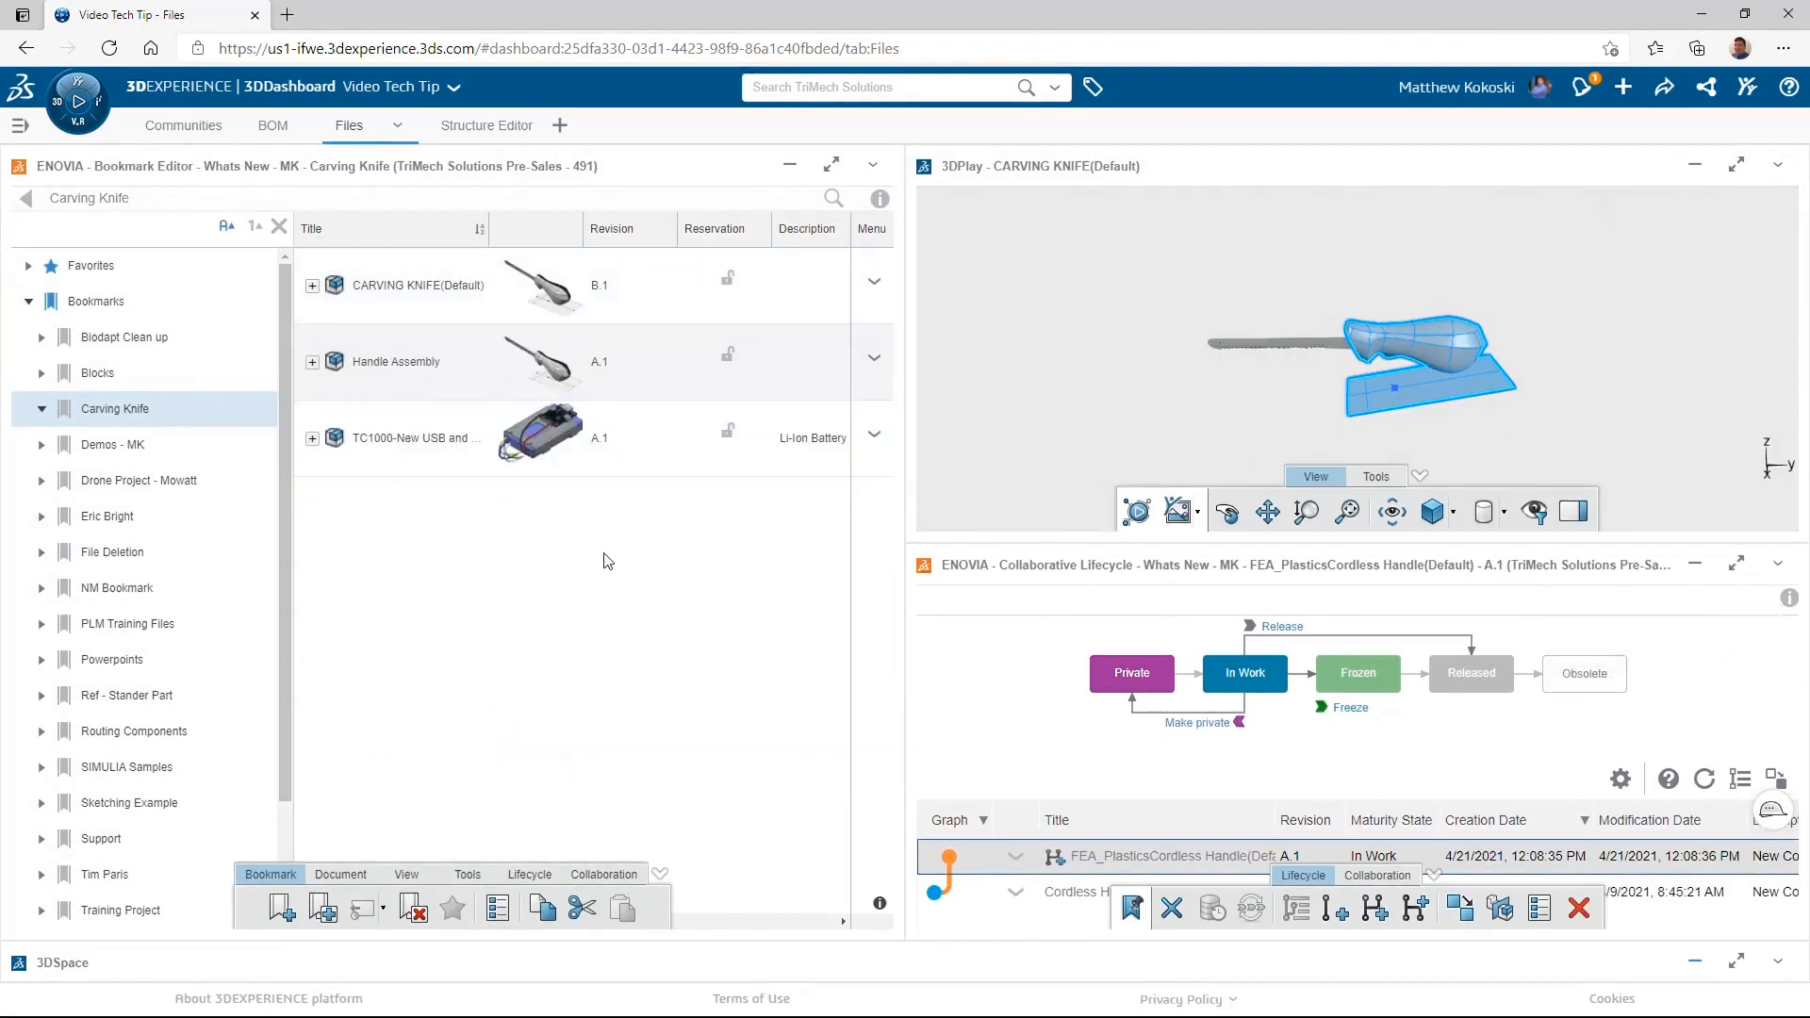
pyautogui.moveTo(1162, 856); pyautogui.dragTo(517, 618)
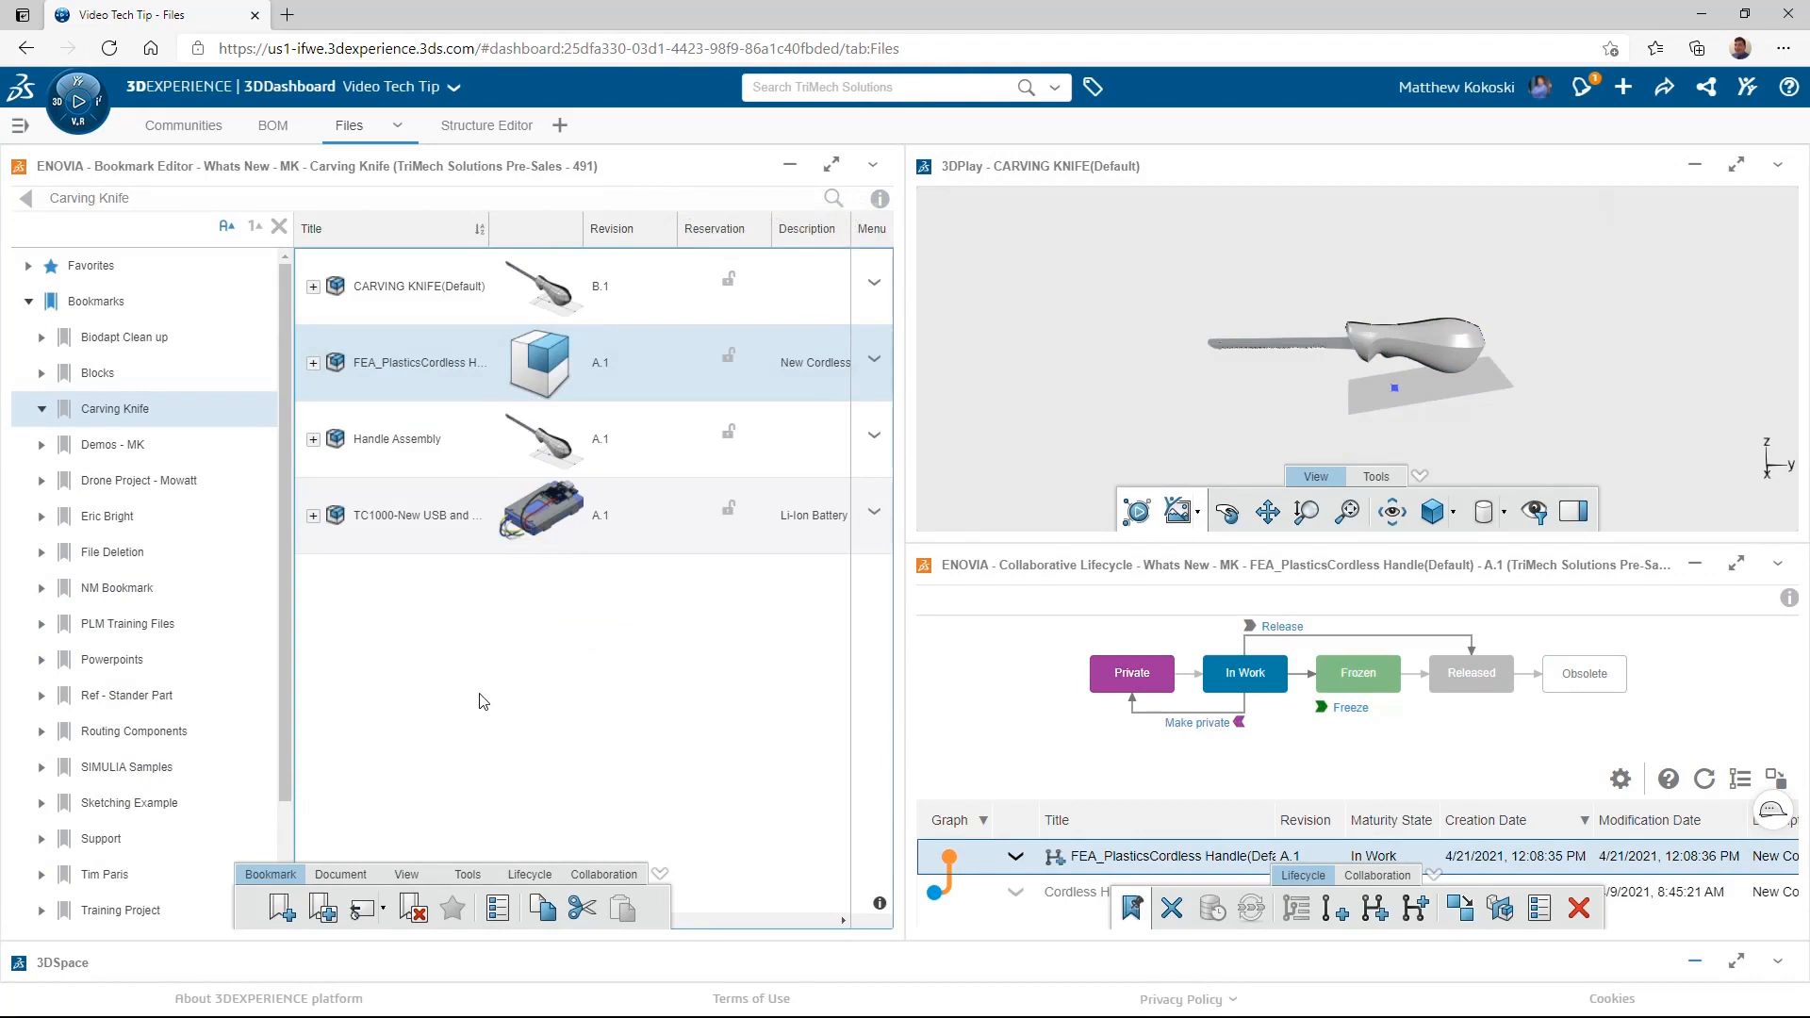
# Open the bookmarked FEA_PlasticsCordless Handle branch in SOLIDWORKS Connected.
pyautogui.click(449, 383)
pyautogui.click(72, 127)
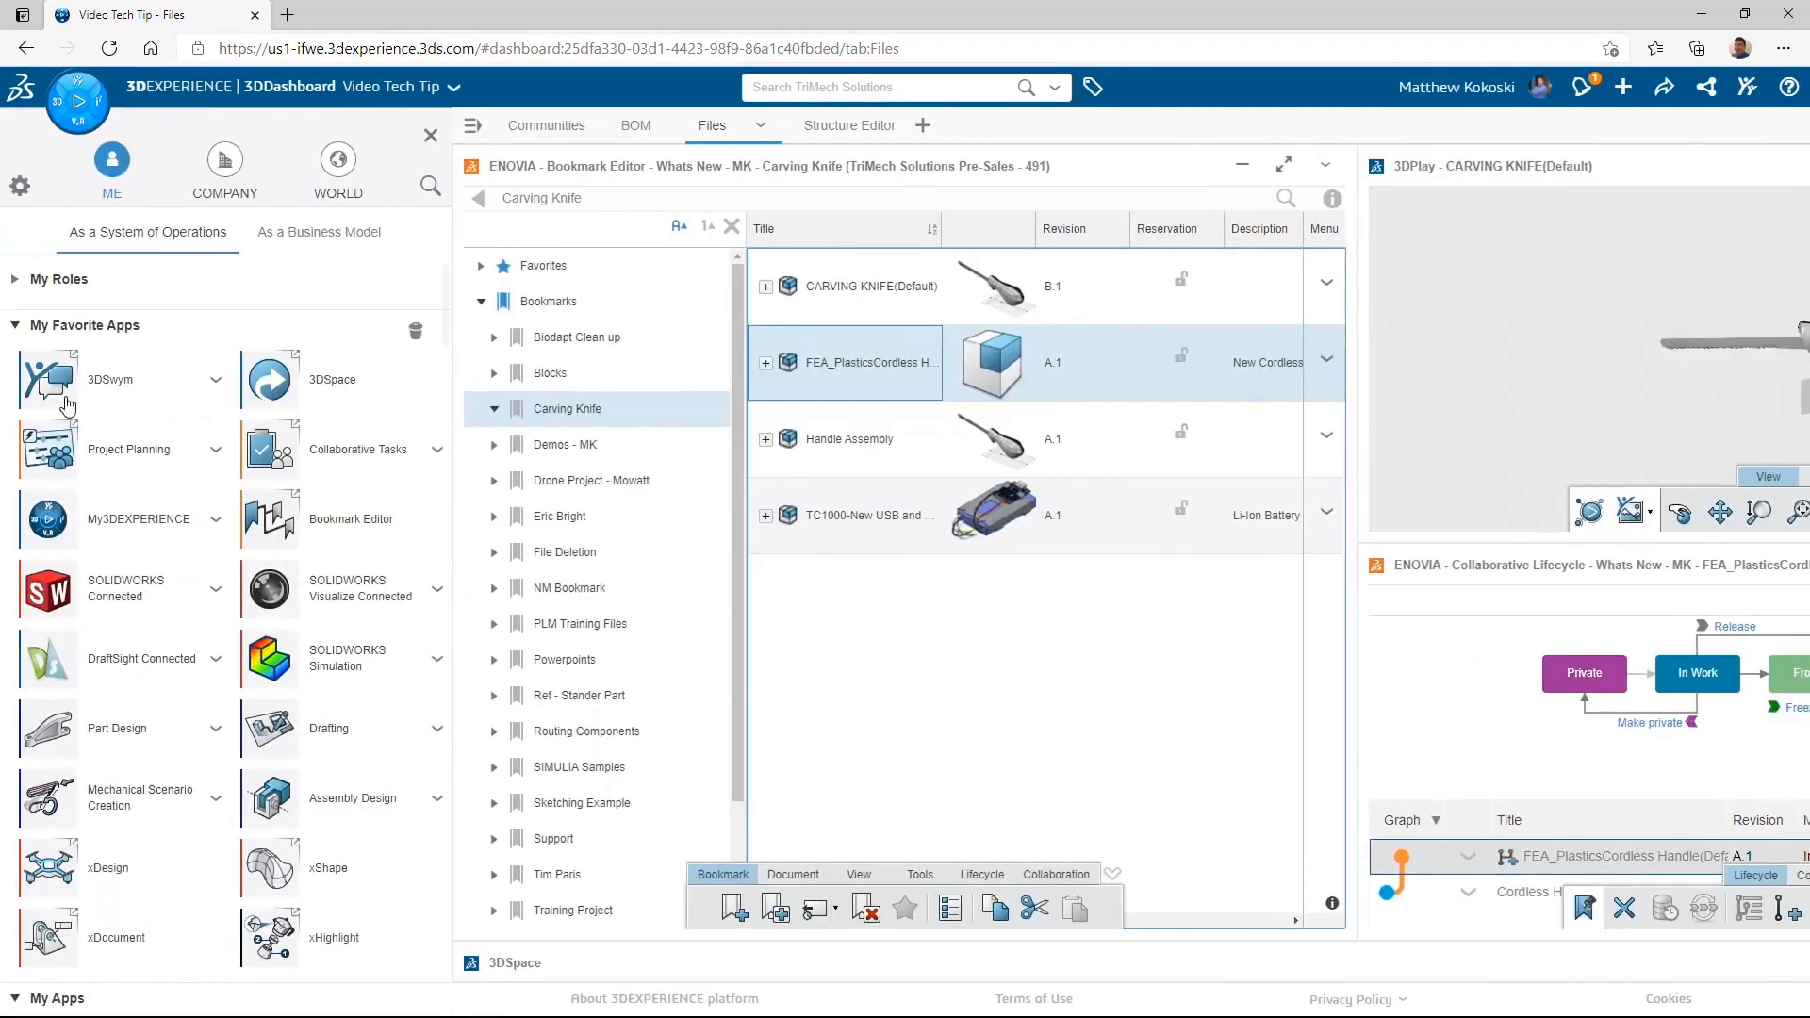
pyautogui.click(113, 582)
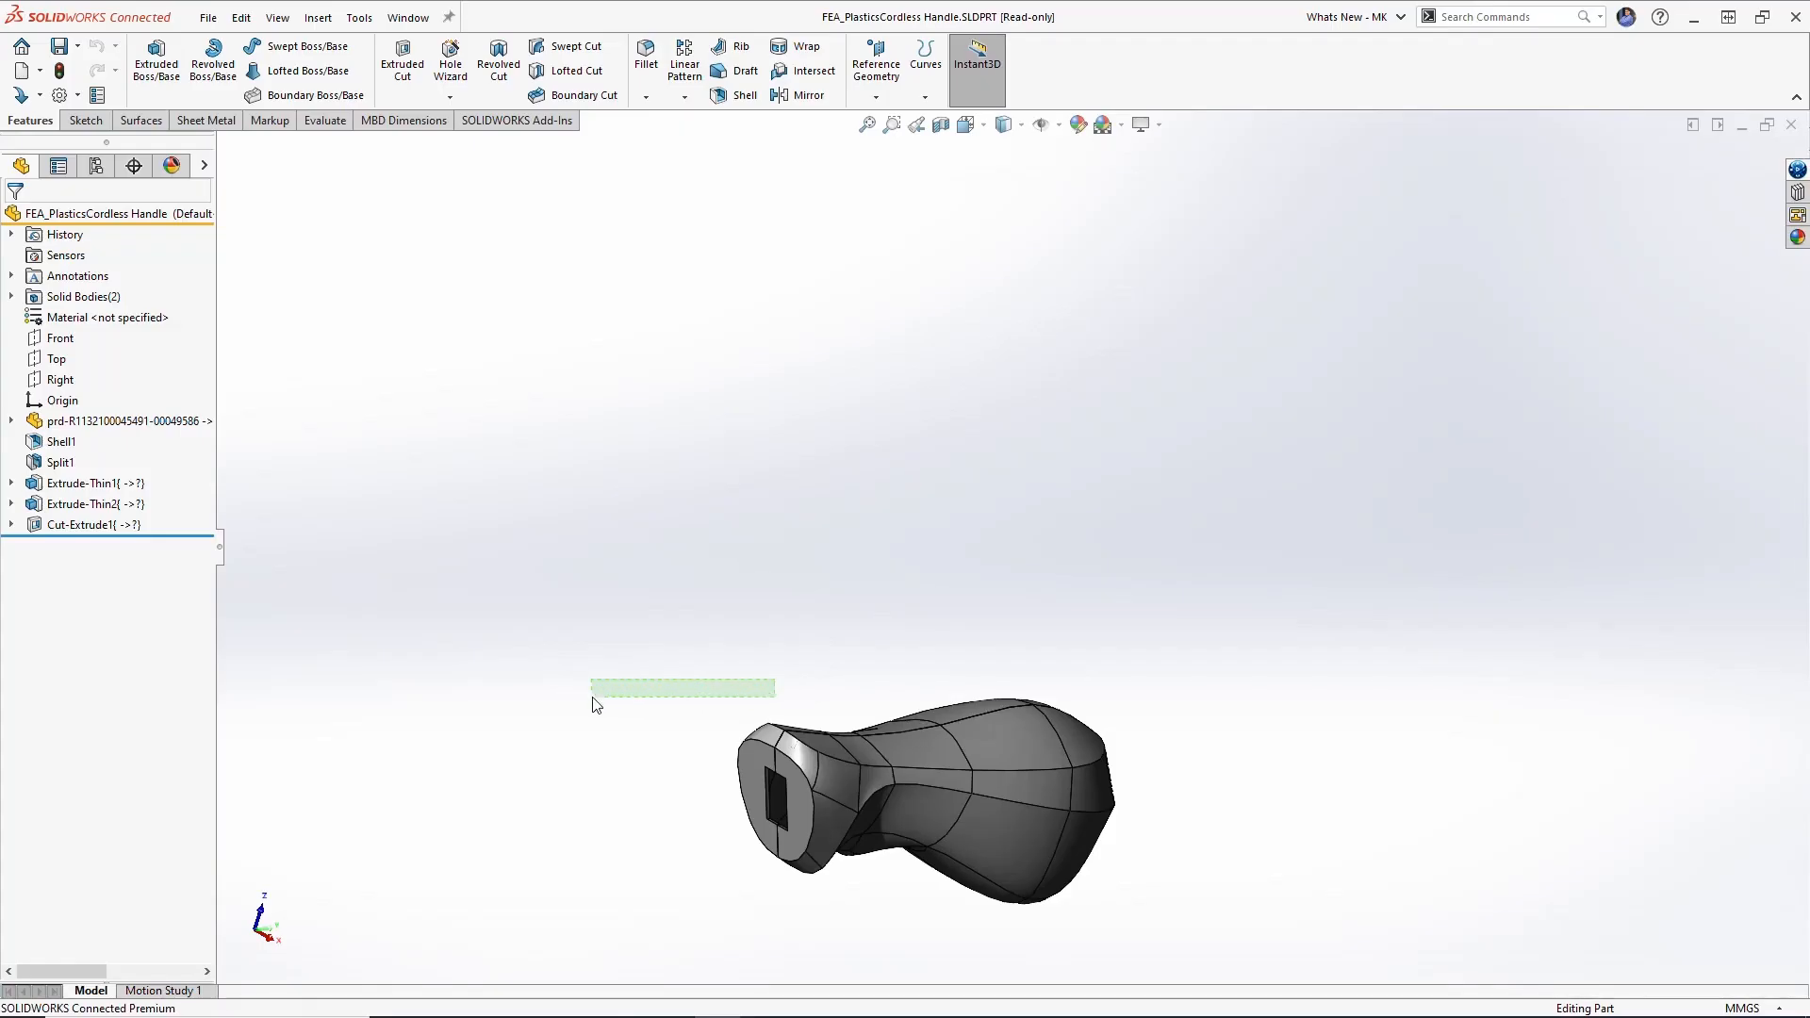
# Compare the two solid bodies of the handle and delete Cut-Extrude1[1] with Delete/Keep Body.
pyautogui.moveTo(871, 640); pyautogui.dragTo(1229, 460, button='middle')
pyautogui.scroll(2, 1229, 459)
pyautogui.click(12, 297)
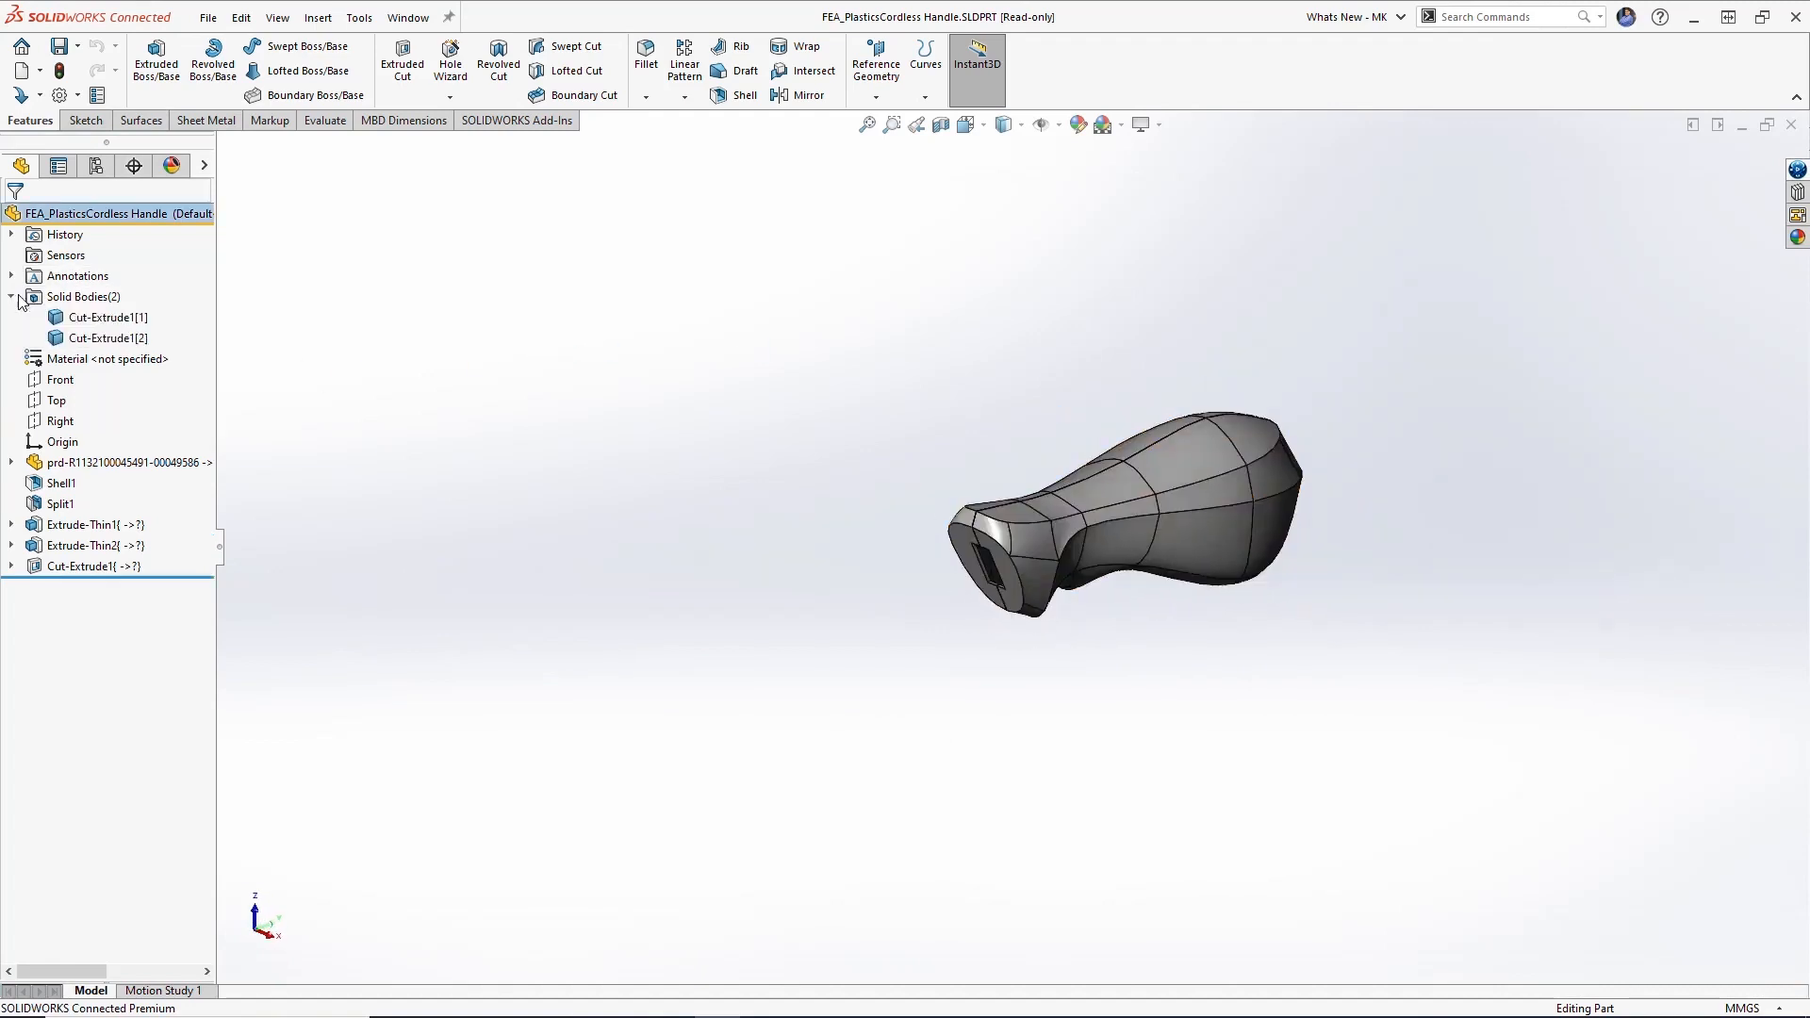
pyautogui.click(102, 320)
pyautogui.click(107, 339)
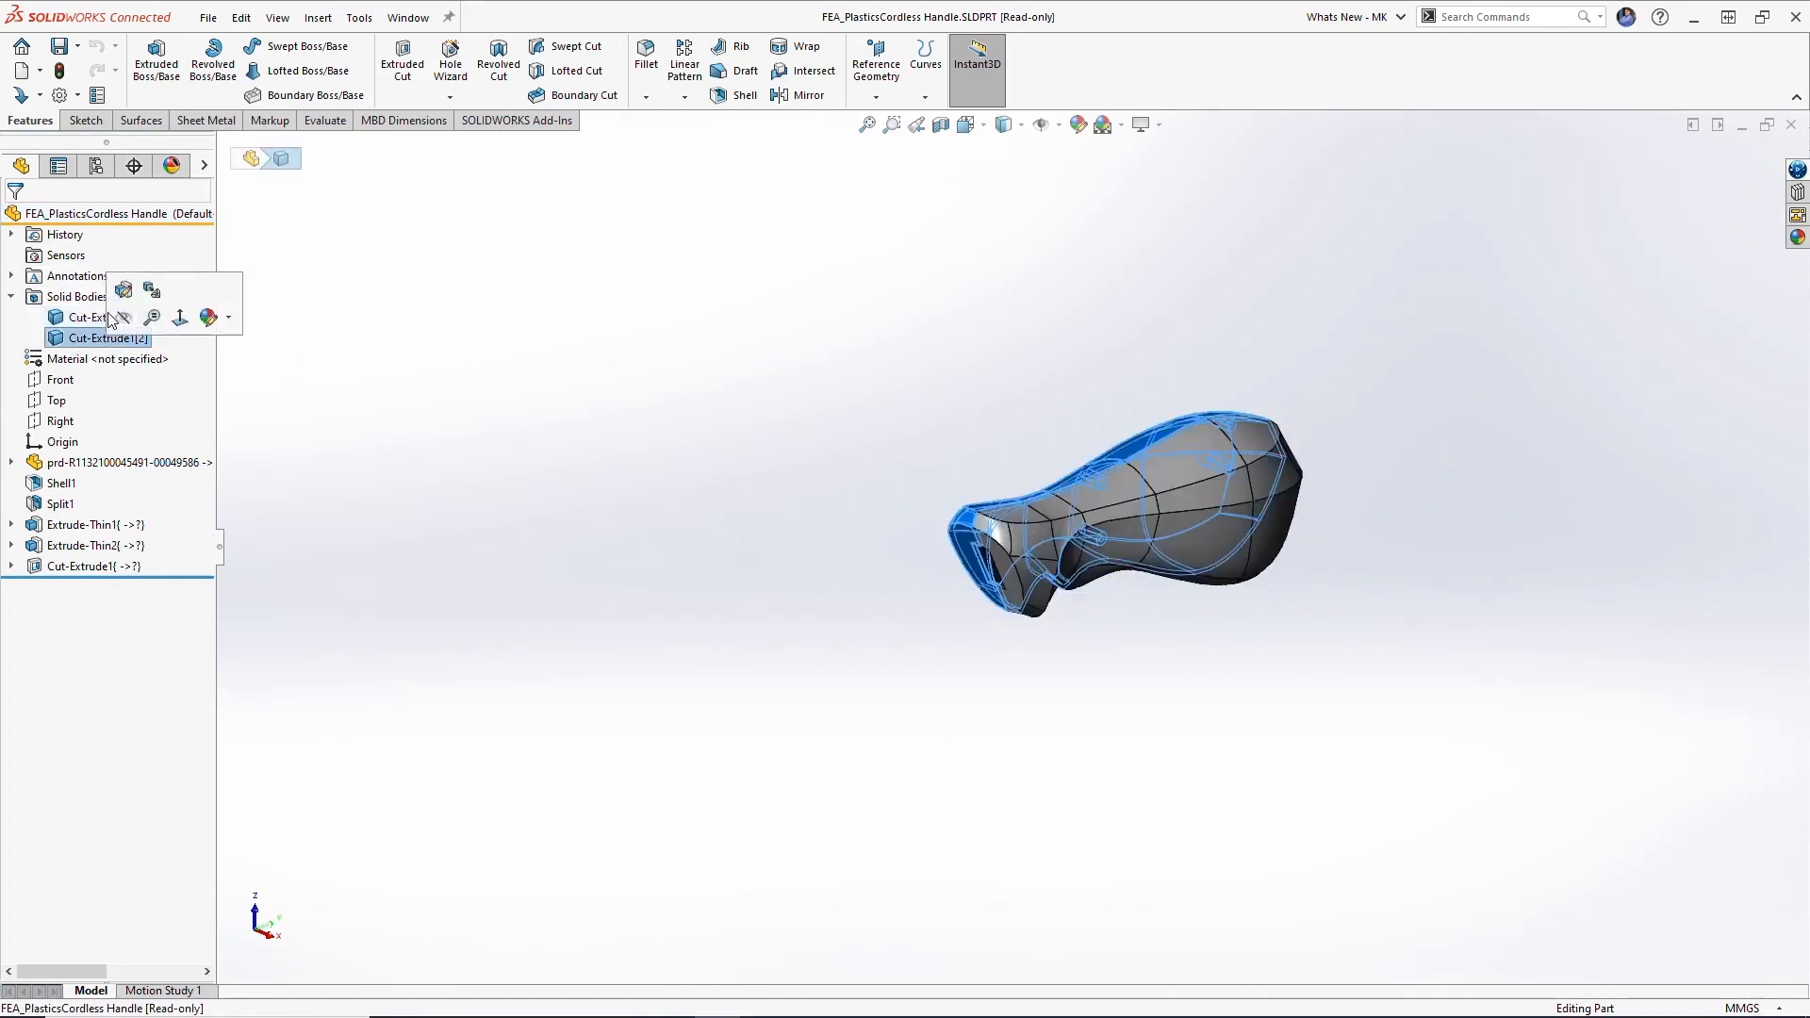
pyautogui.click(111, 319)
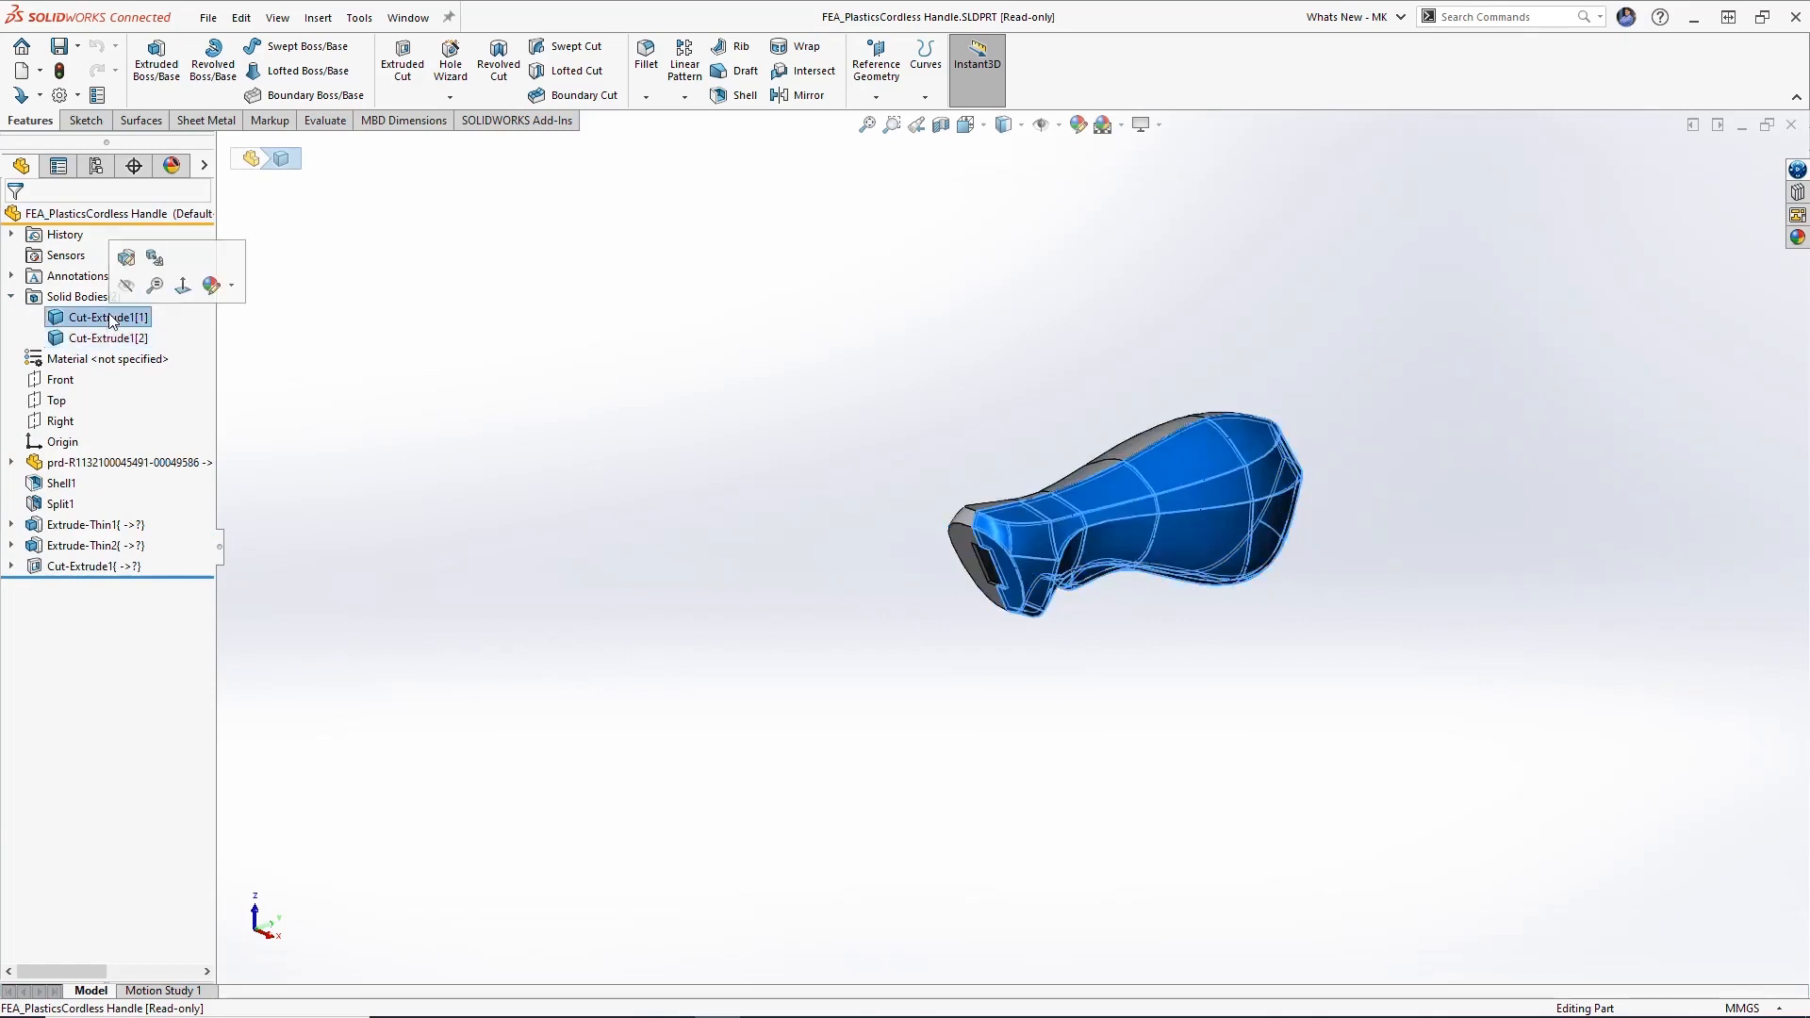
pyautogui.click(108, 339)
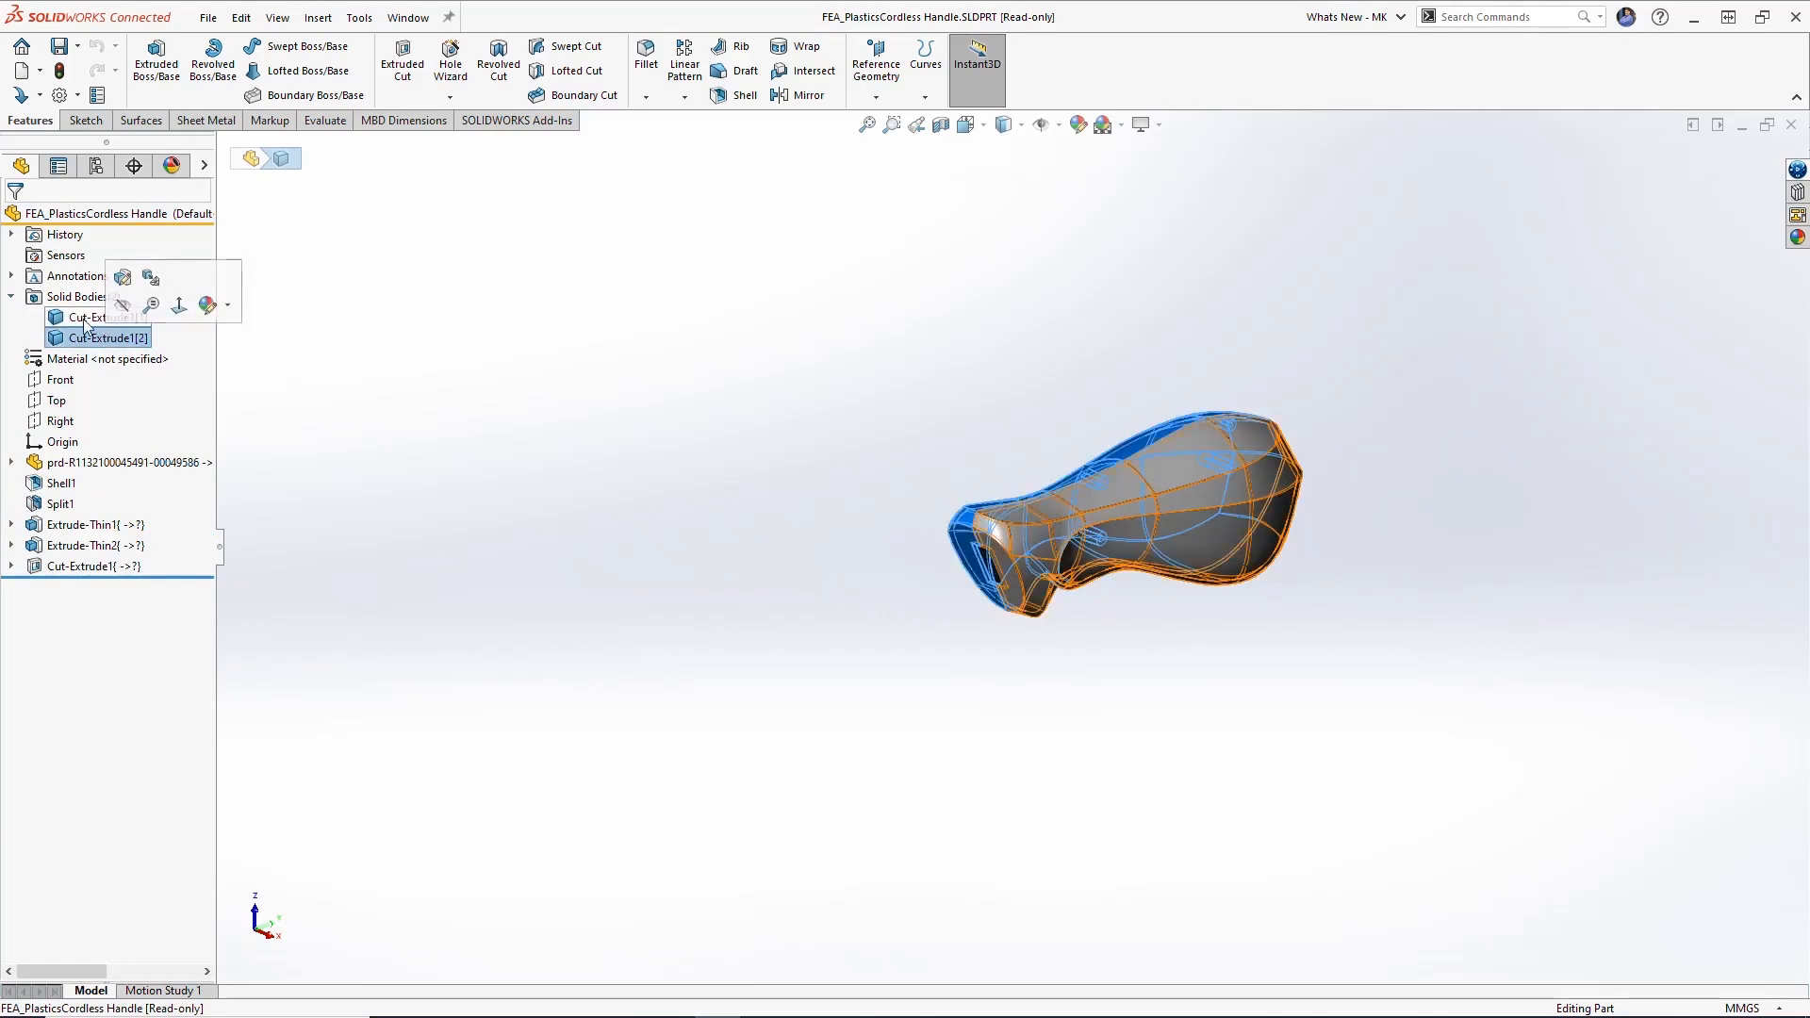
pyautogui.click(74, 319)
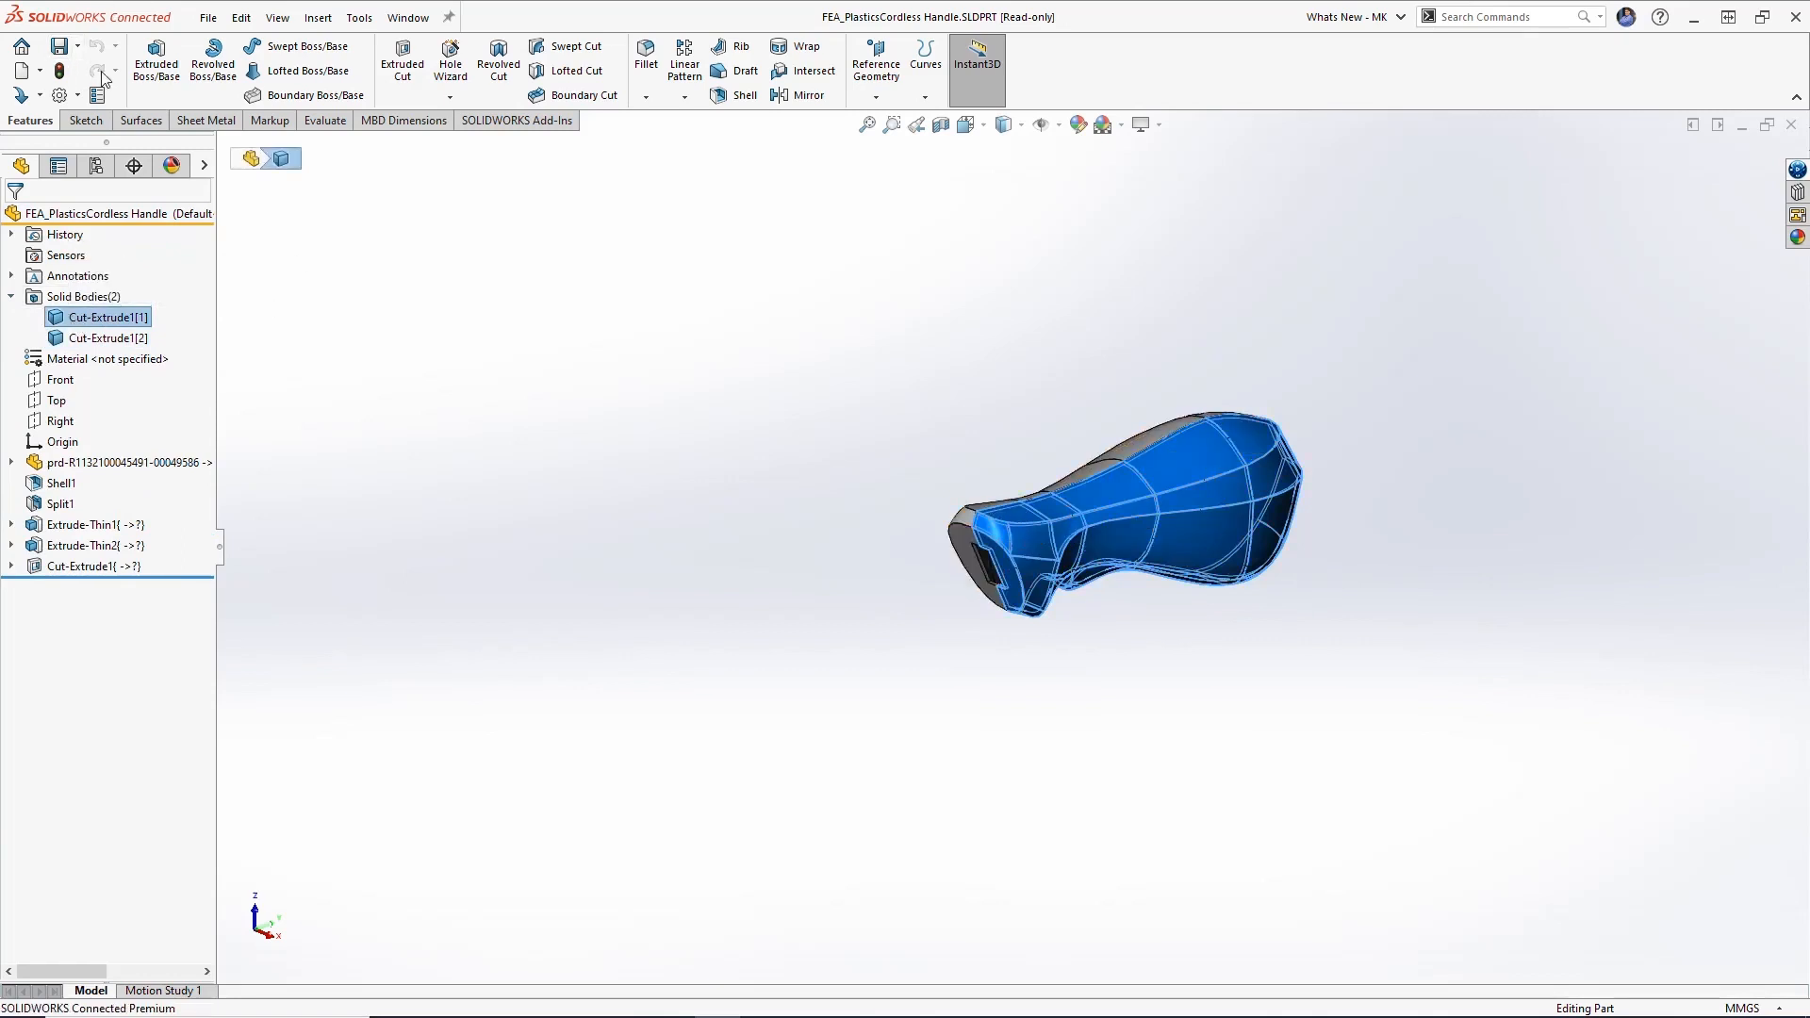
pyautogui.click(320, 18)
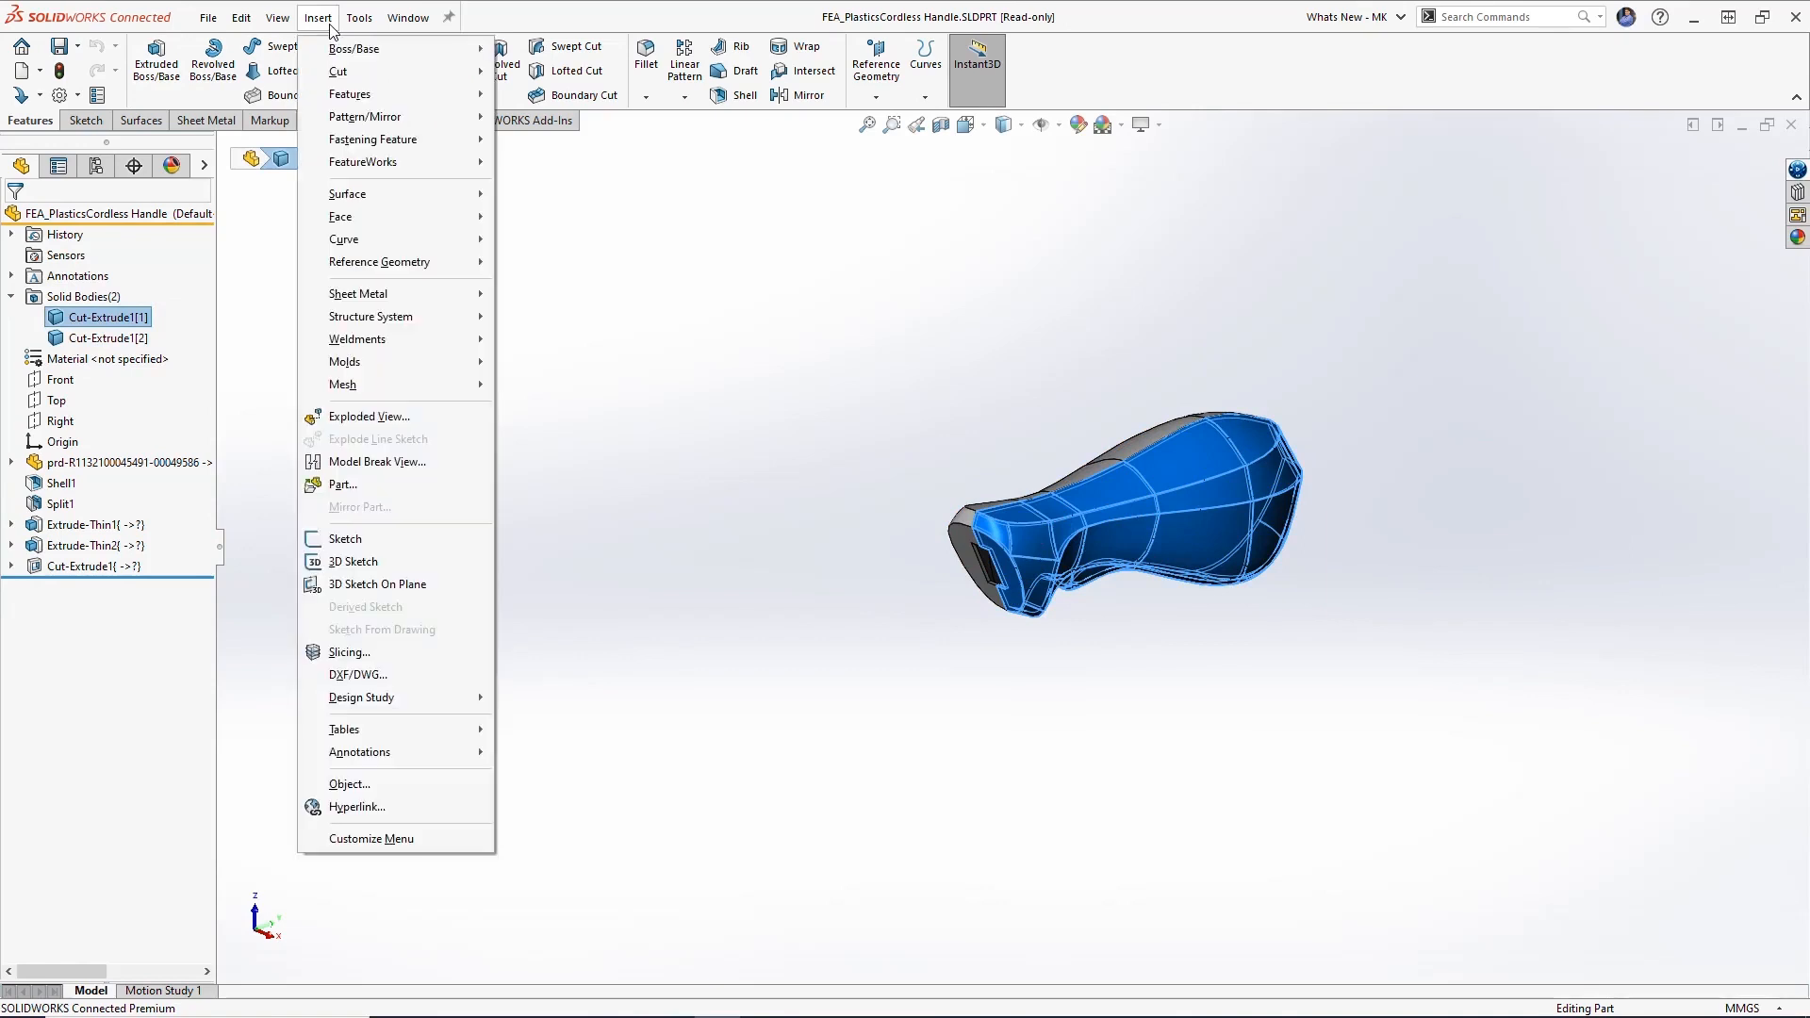
pyautogui.moveTo(355, 100)
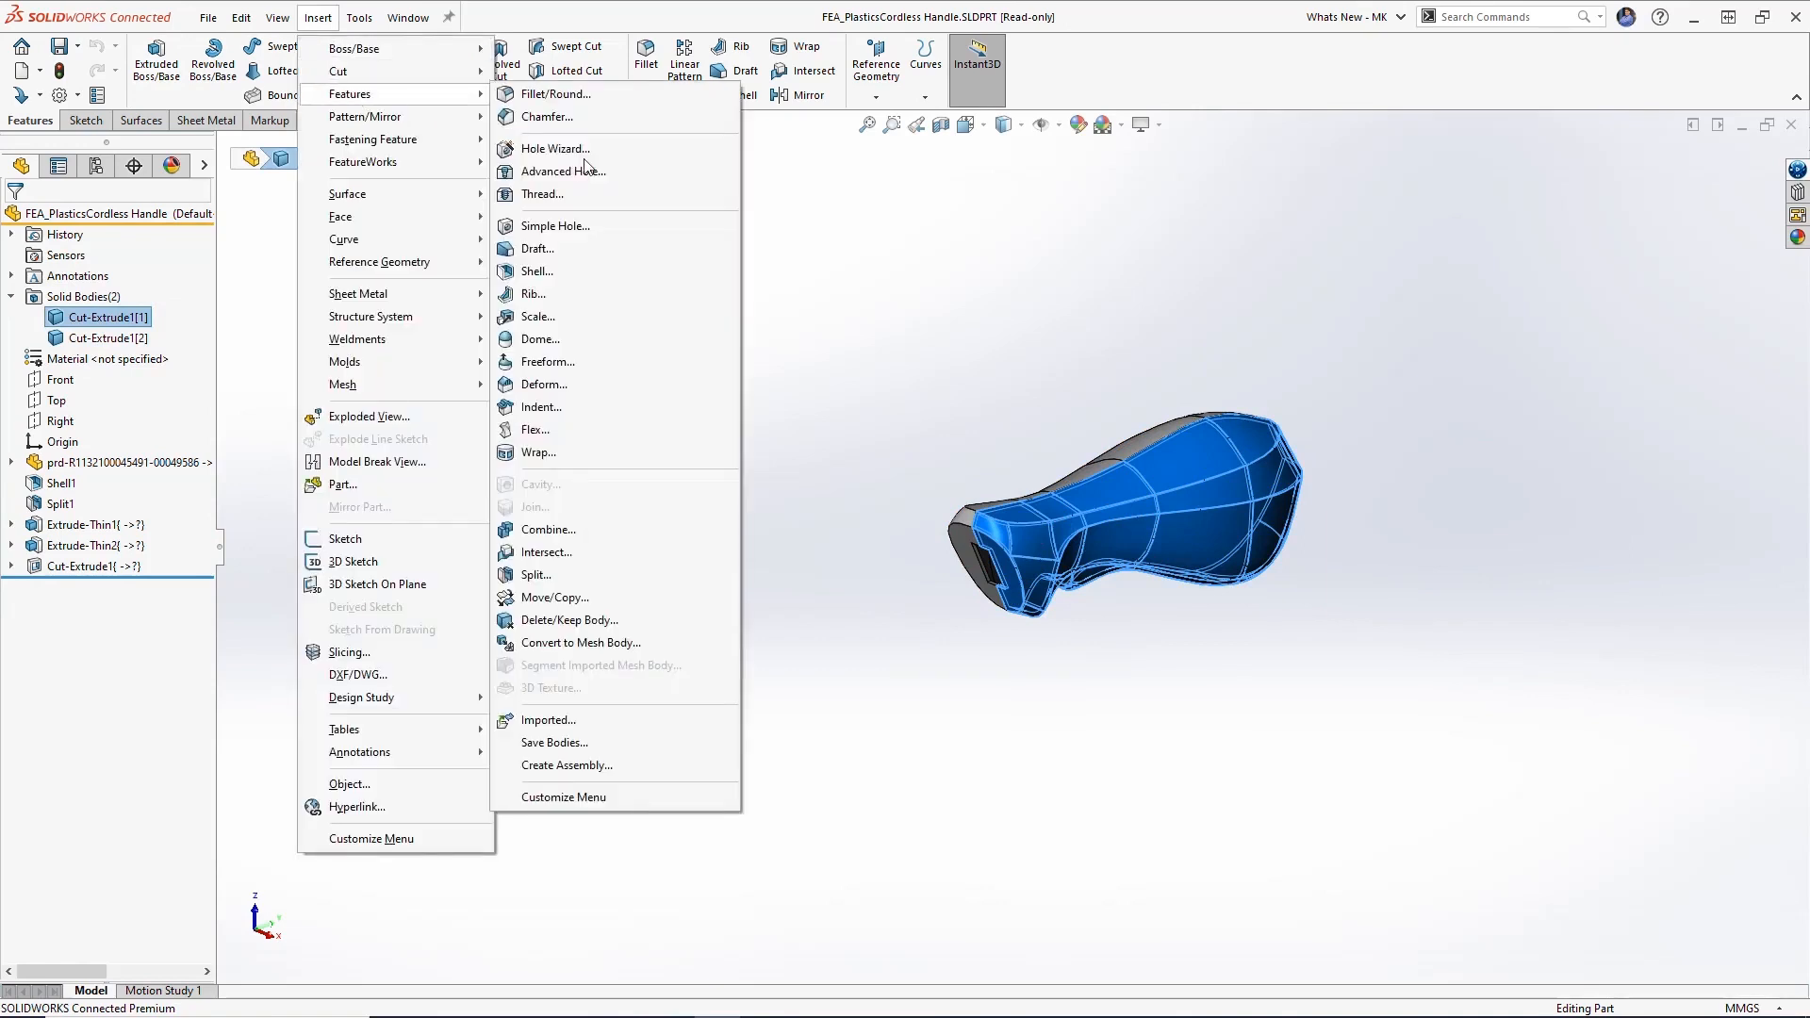
pyautogui.click(568, 620)
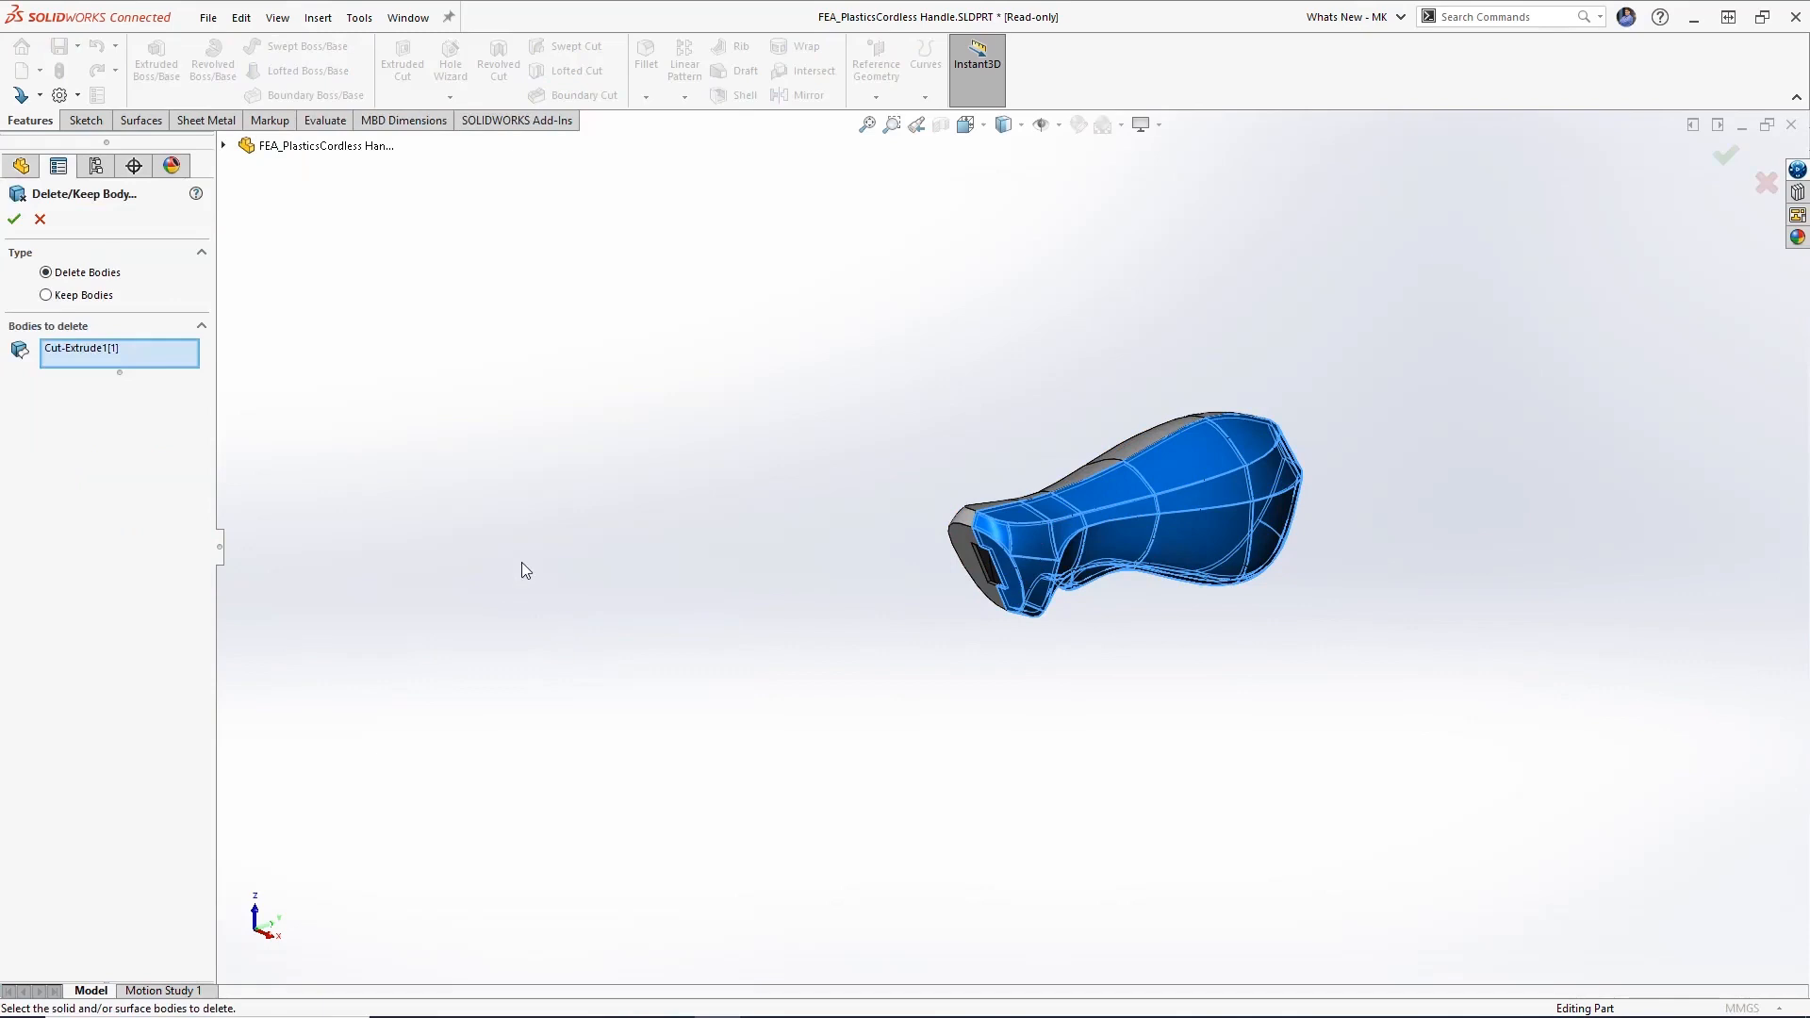
pyautogui.click(15, 218)
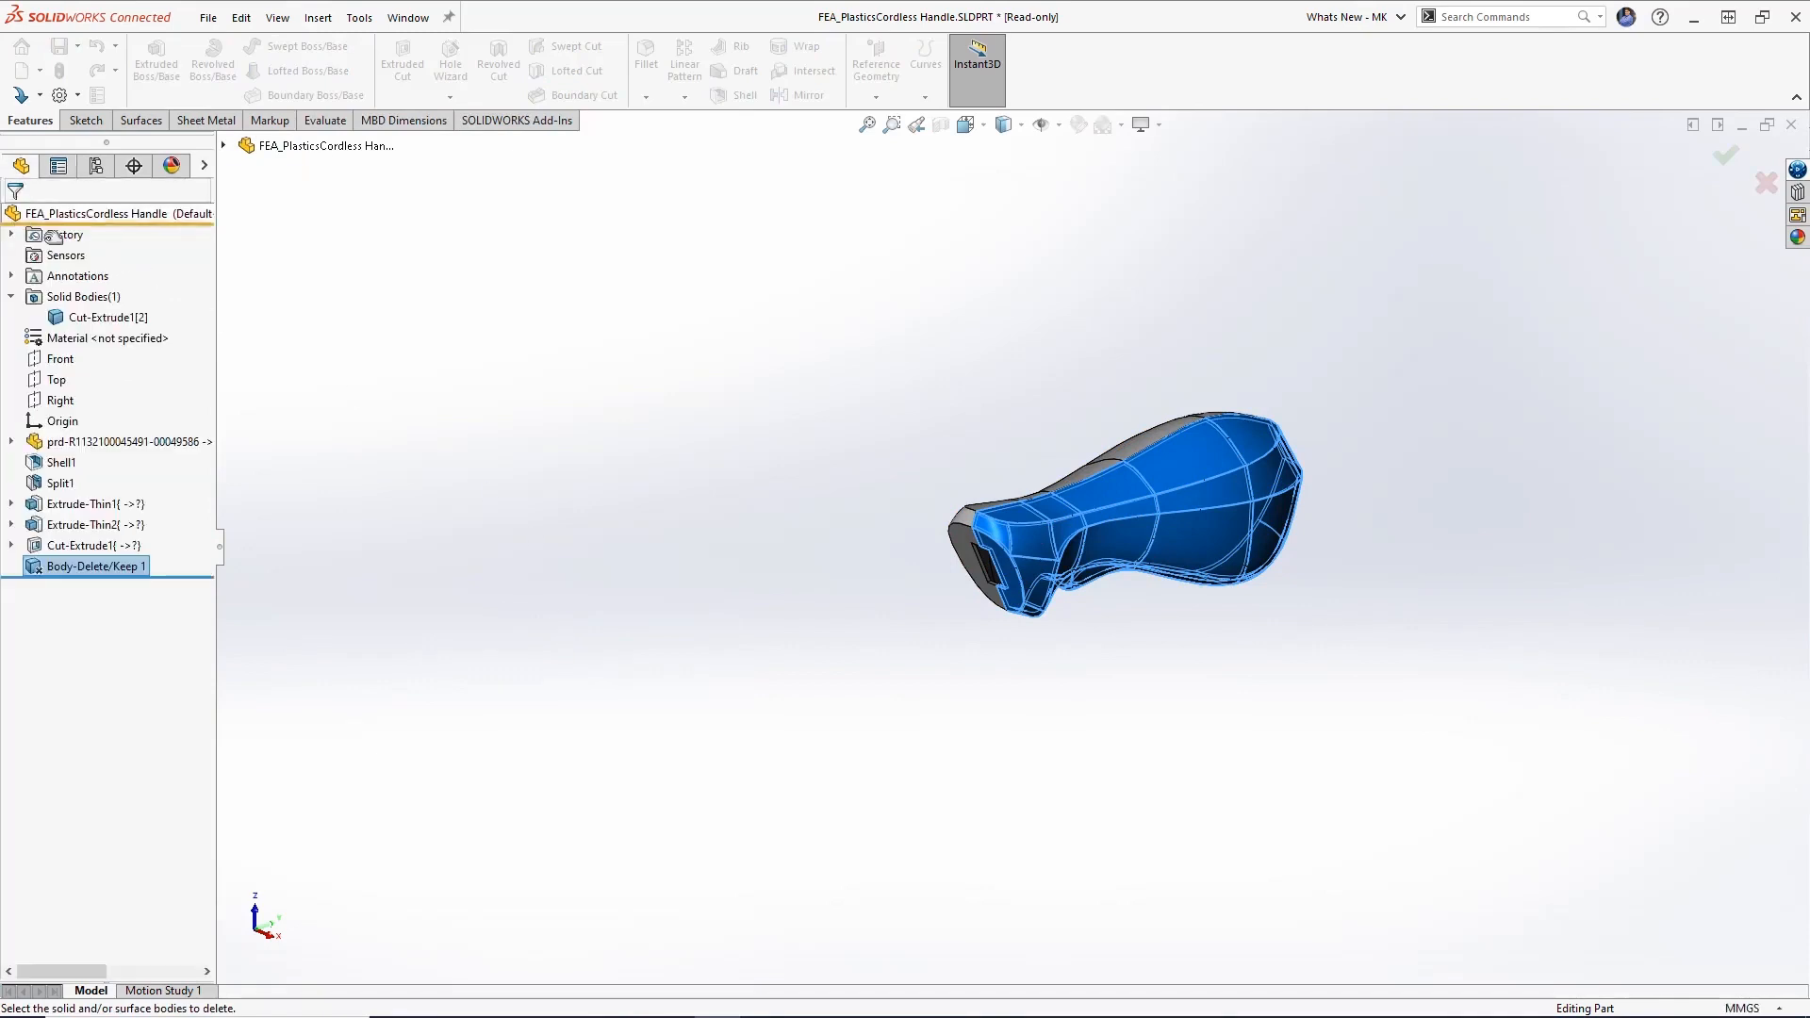
# Try to fillet the base edges of the four screw bosses inside the remaining handle half.
pyautogui.moveTo(1241, 637); pyautogui.dragTo(1139, 474, button='middle')
pyautogui.scroll(-3, 1100, 433)
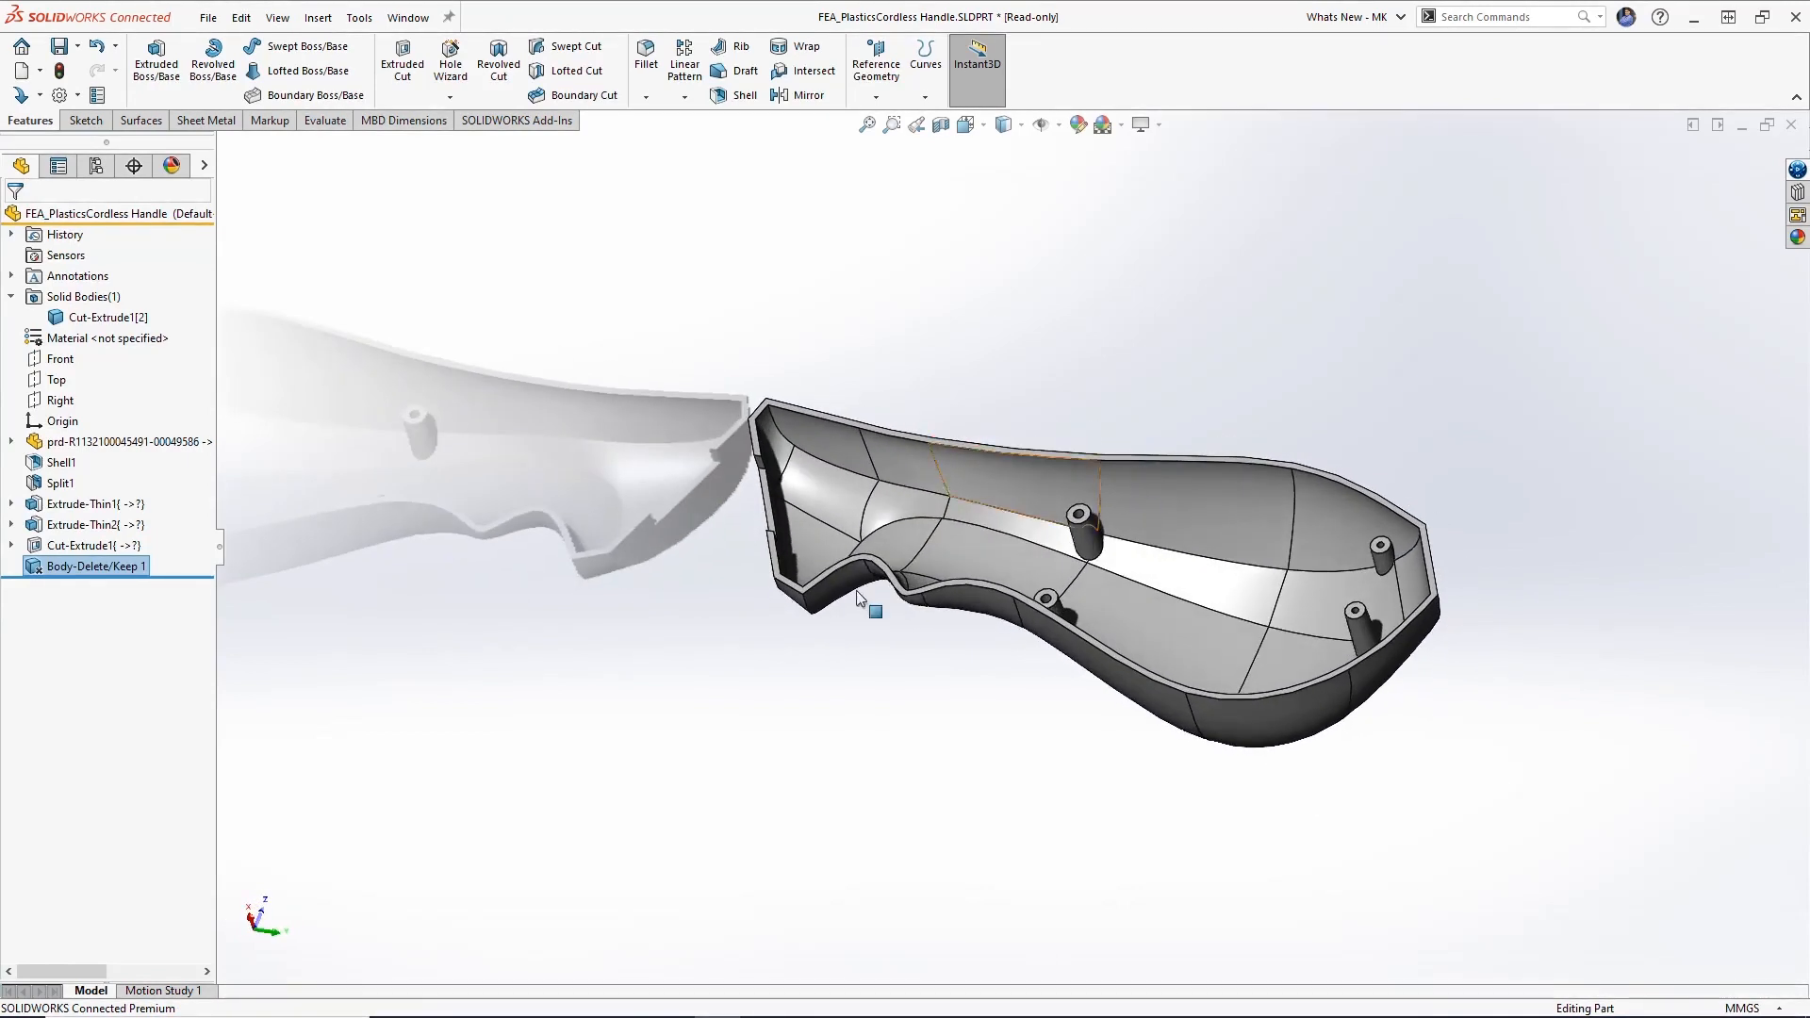
pyautogui.moveTo(1084, 576); pyautogui.dragTo(1212, 637, button='middle')
pyautogui.scroll(-2, 1170, 628)
pyautogui.click(645, 49)
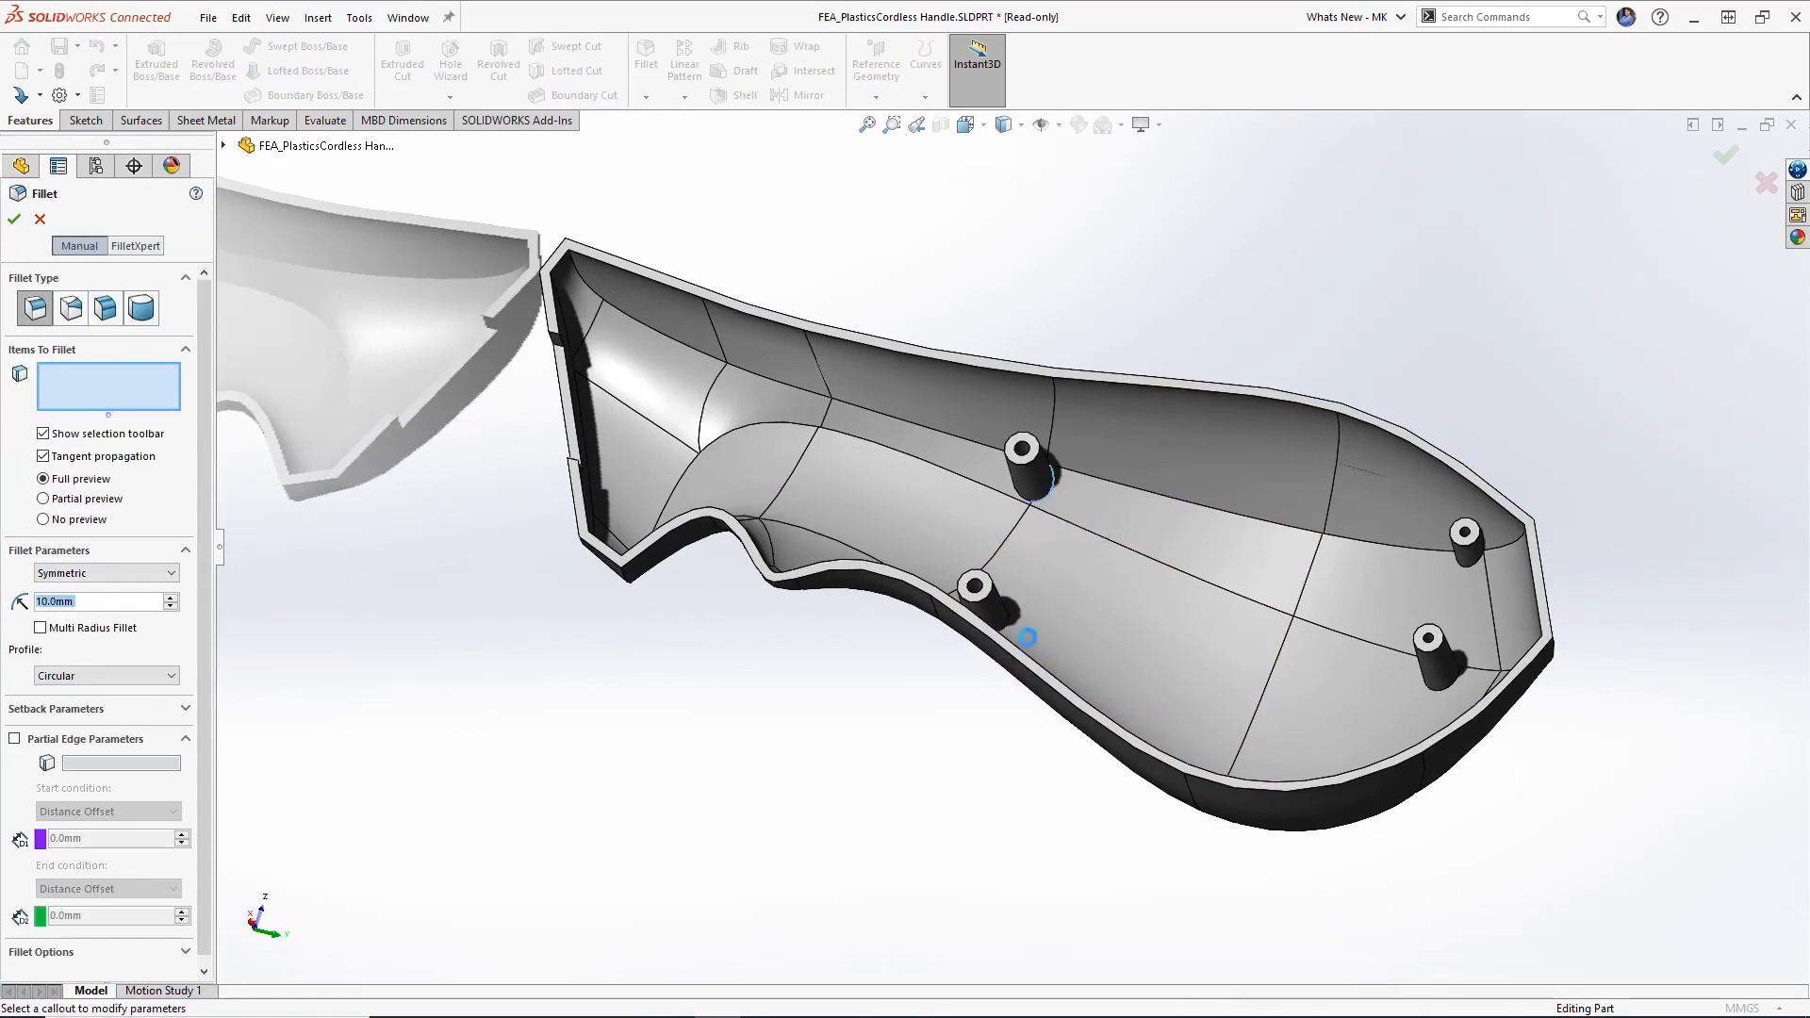
pyautogui.click(1041, 509)
pyautogui.click(1007, 628)
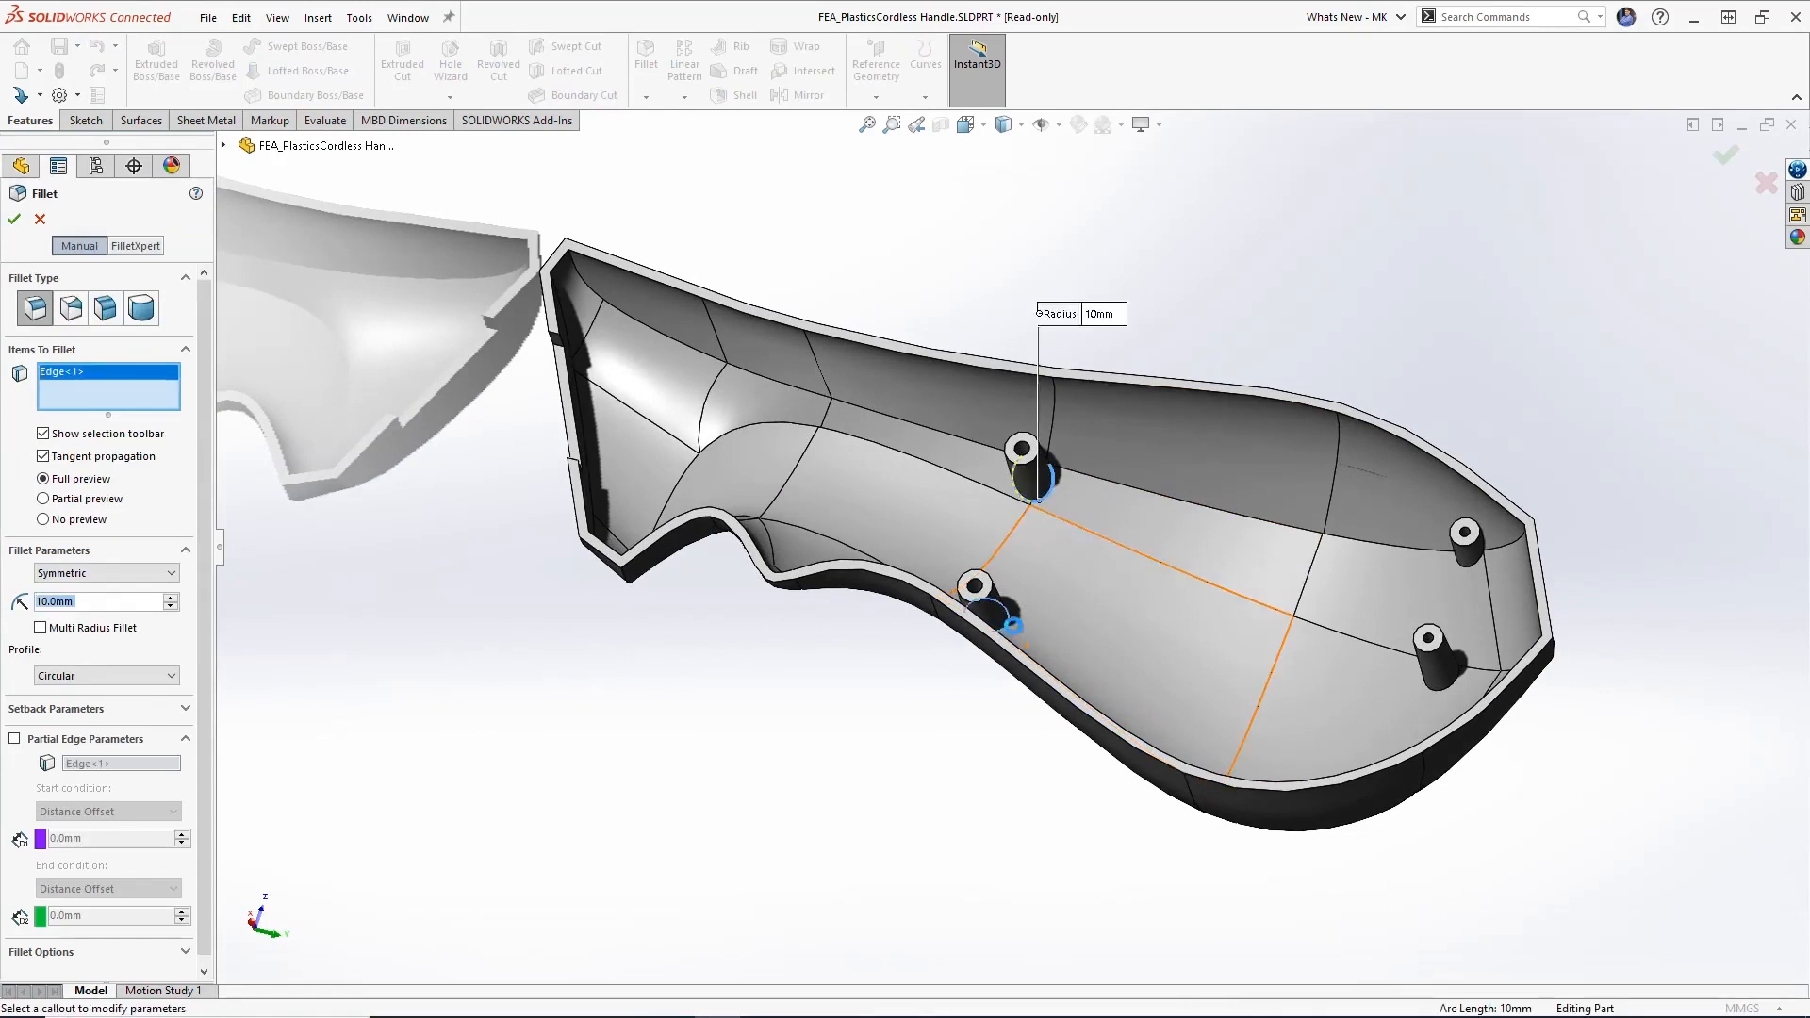
pyautogui.click(1468, 566)
pyautogui.click(1439, 695)
pyautogui.doubleClick(115, 631)
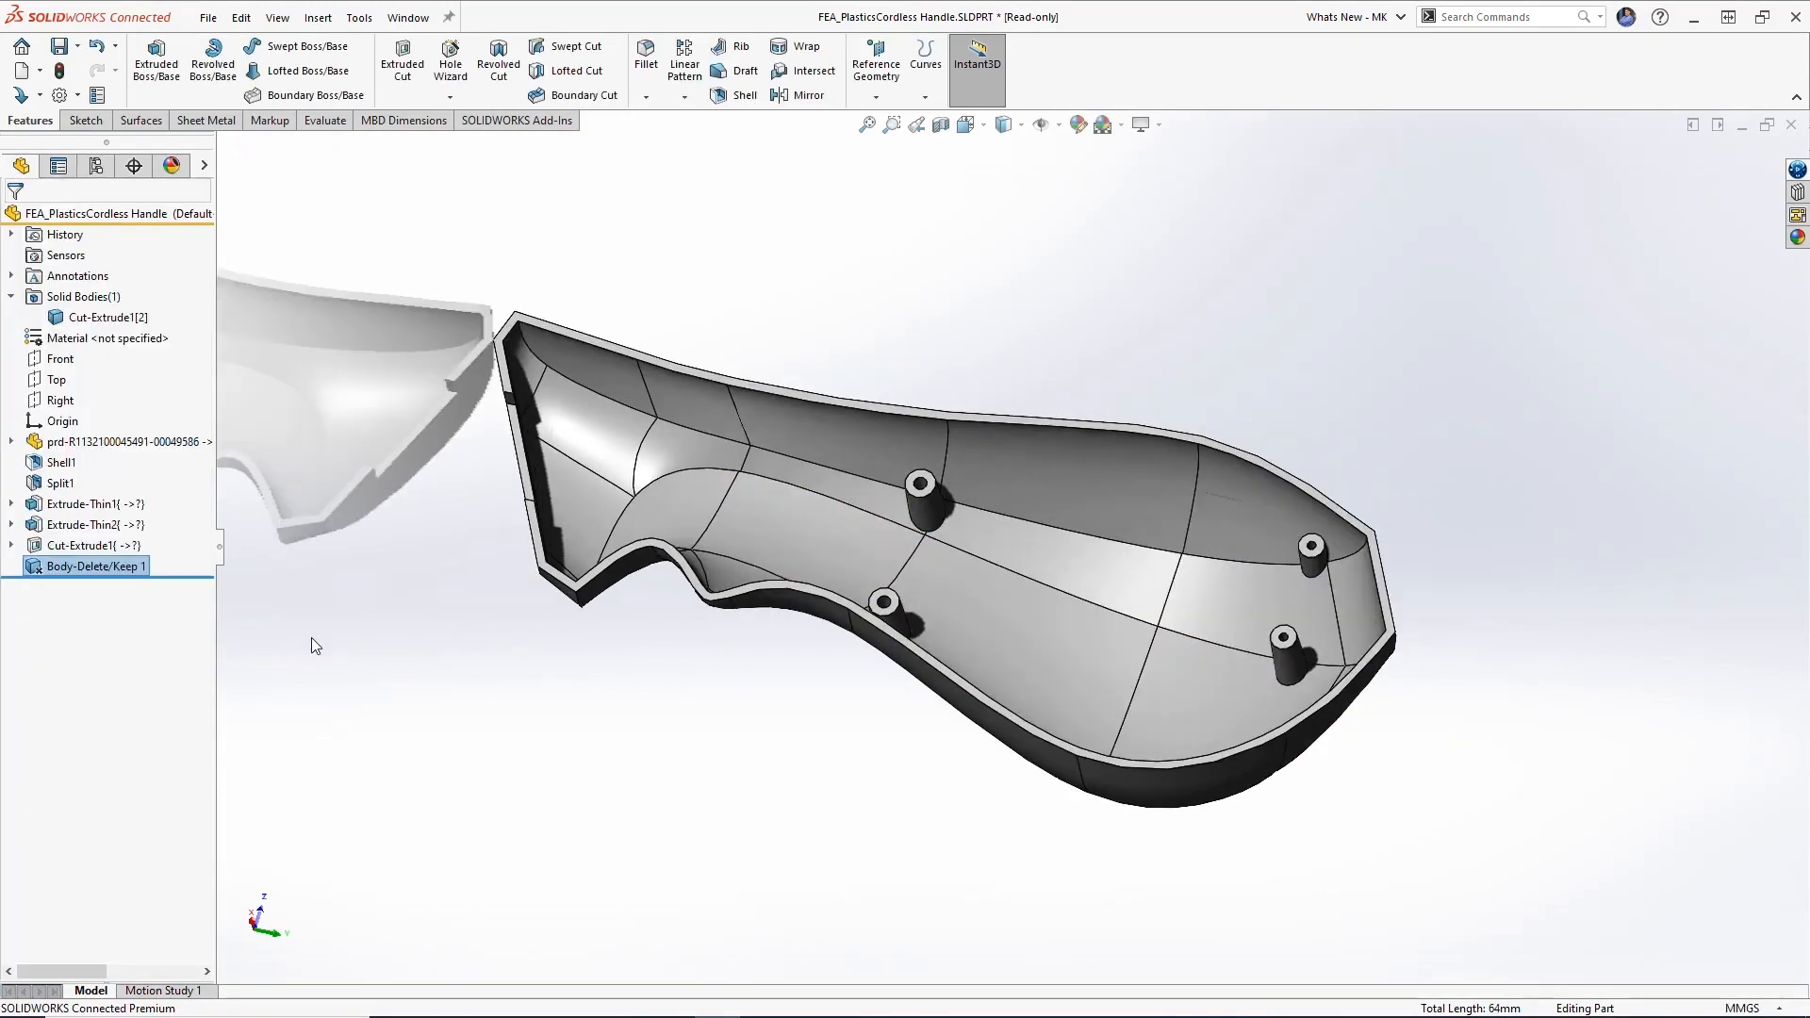
pyautogui.click(495, 727)
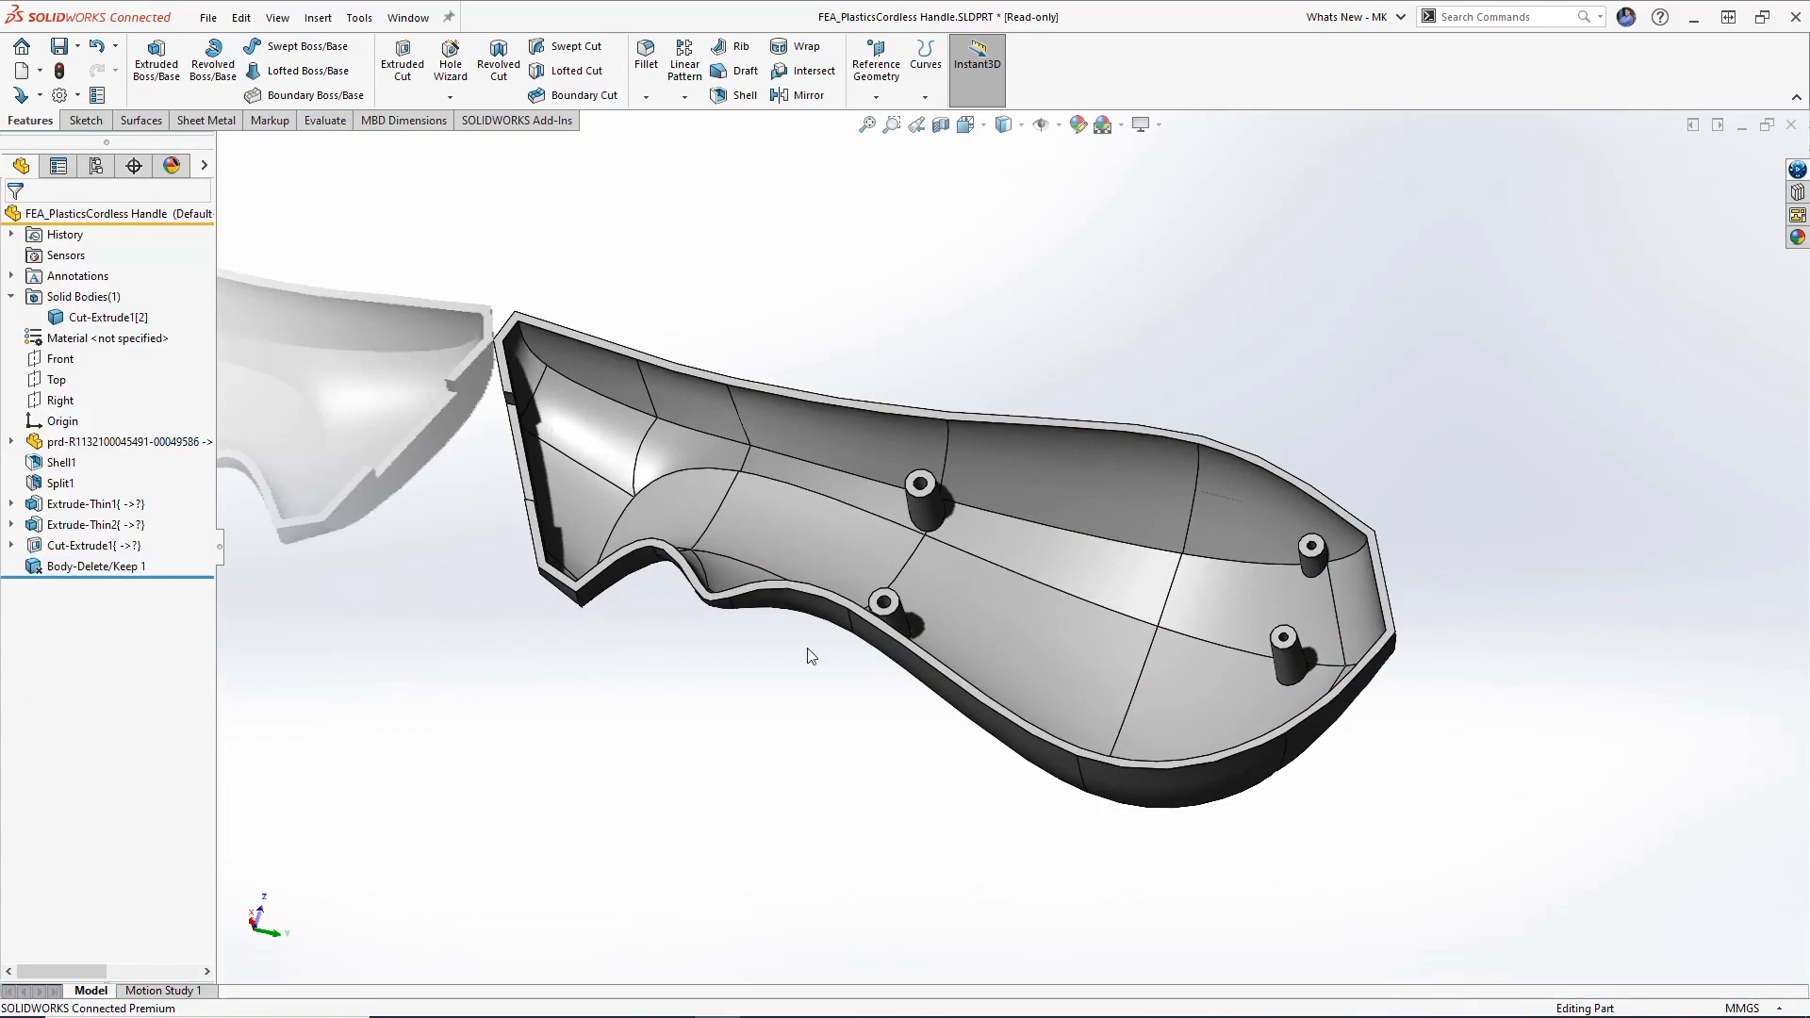
# Save FEA_PlasticsCordless Handle to 3DEXPERIENCE with options, reserving the part and enabling Convert for it.
pyautogui.click(1795, 171)
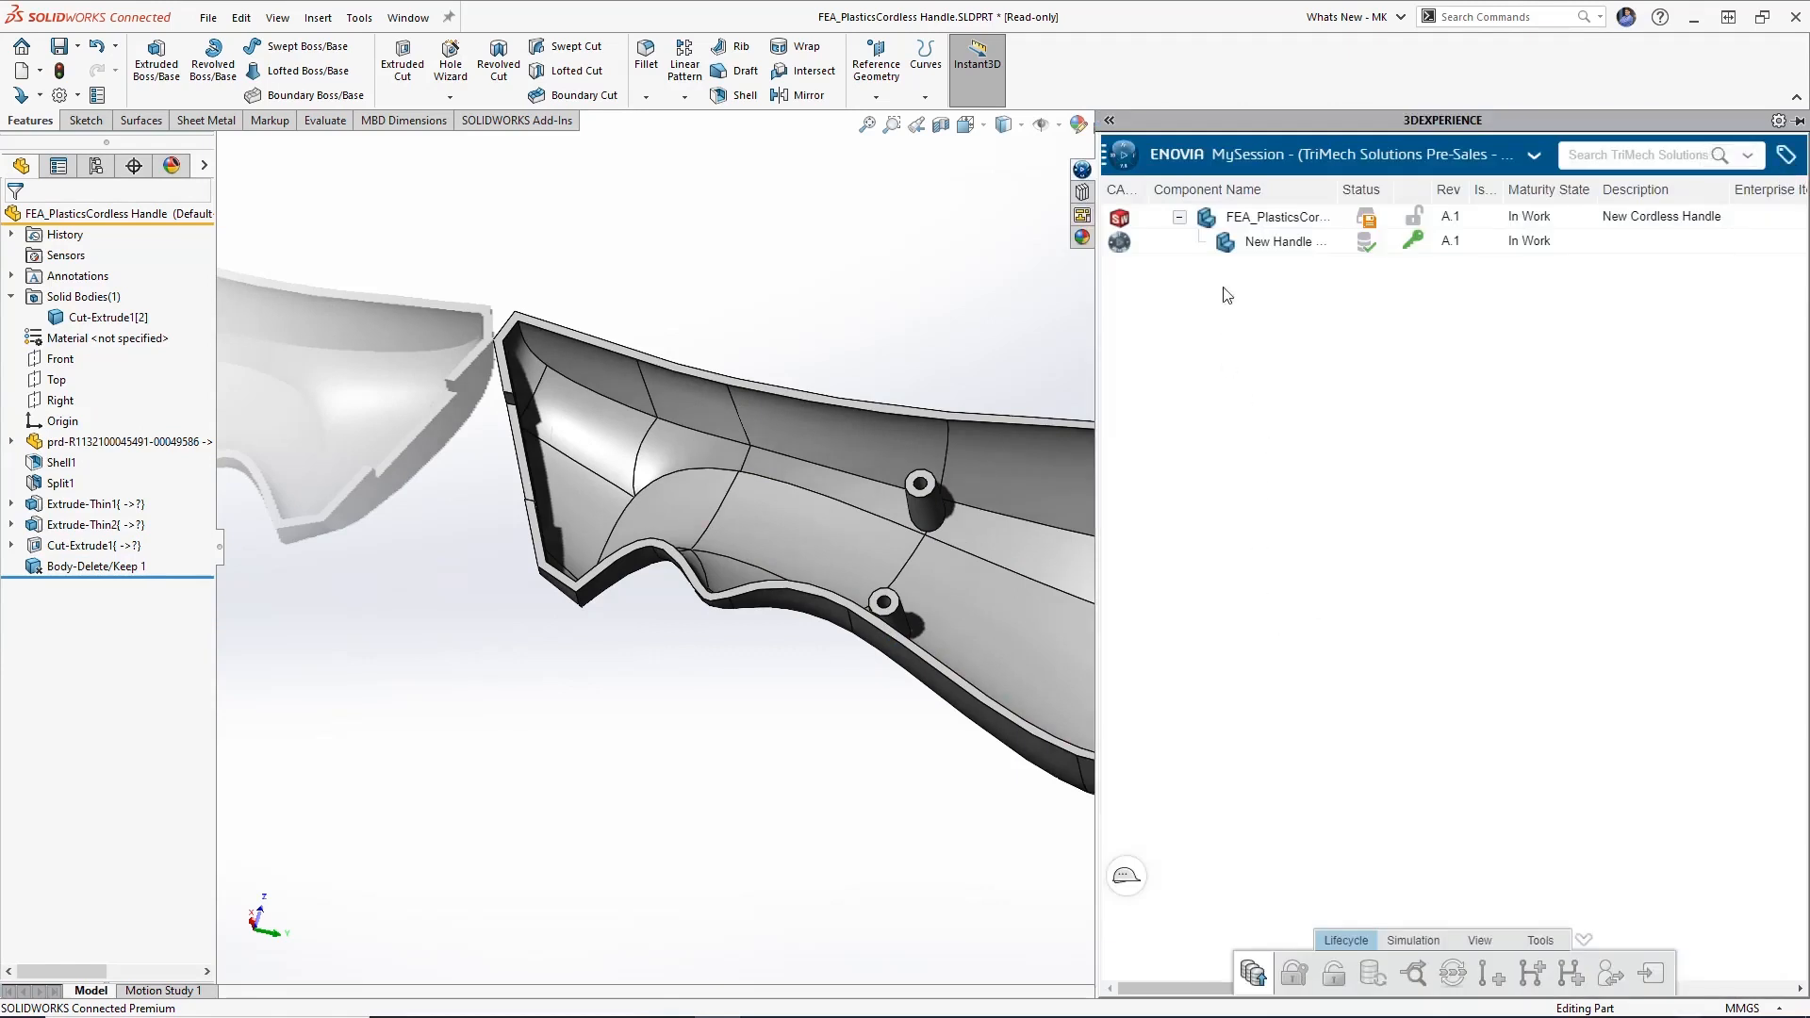
pyautogui.rightClick(1263, 225)
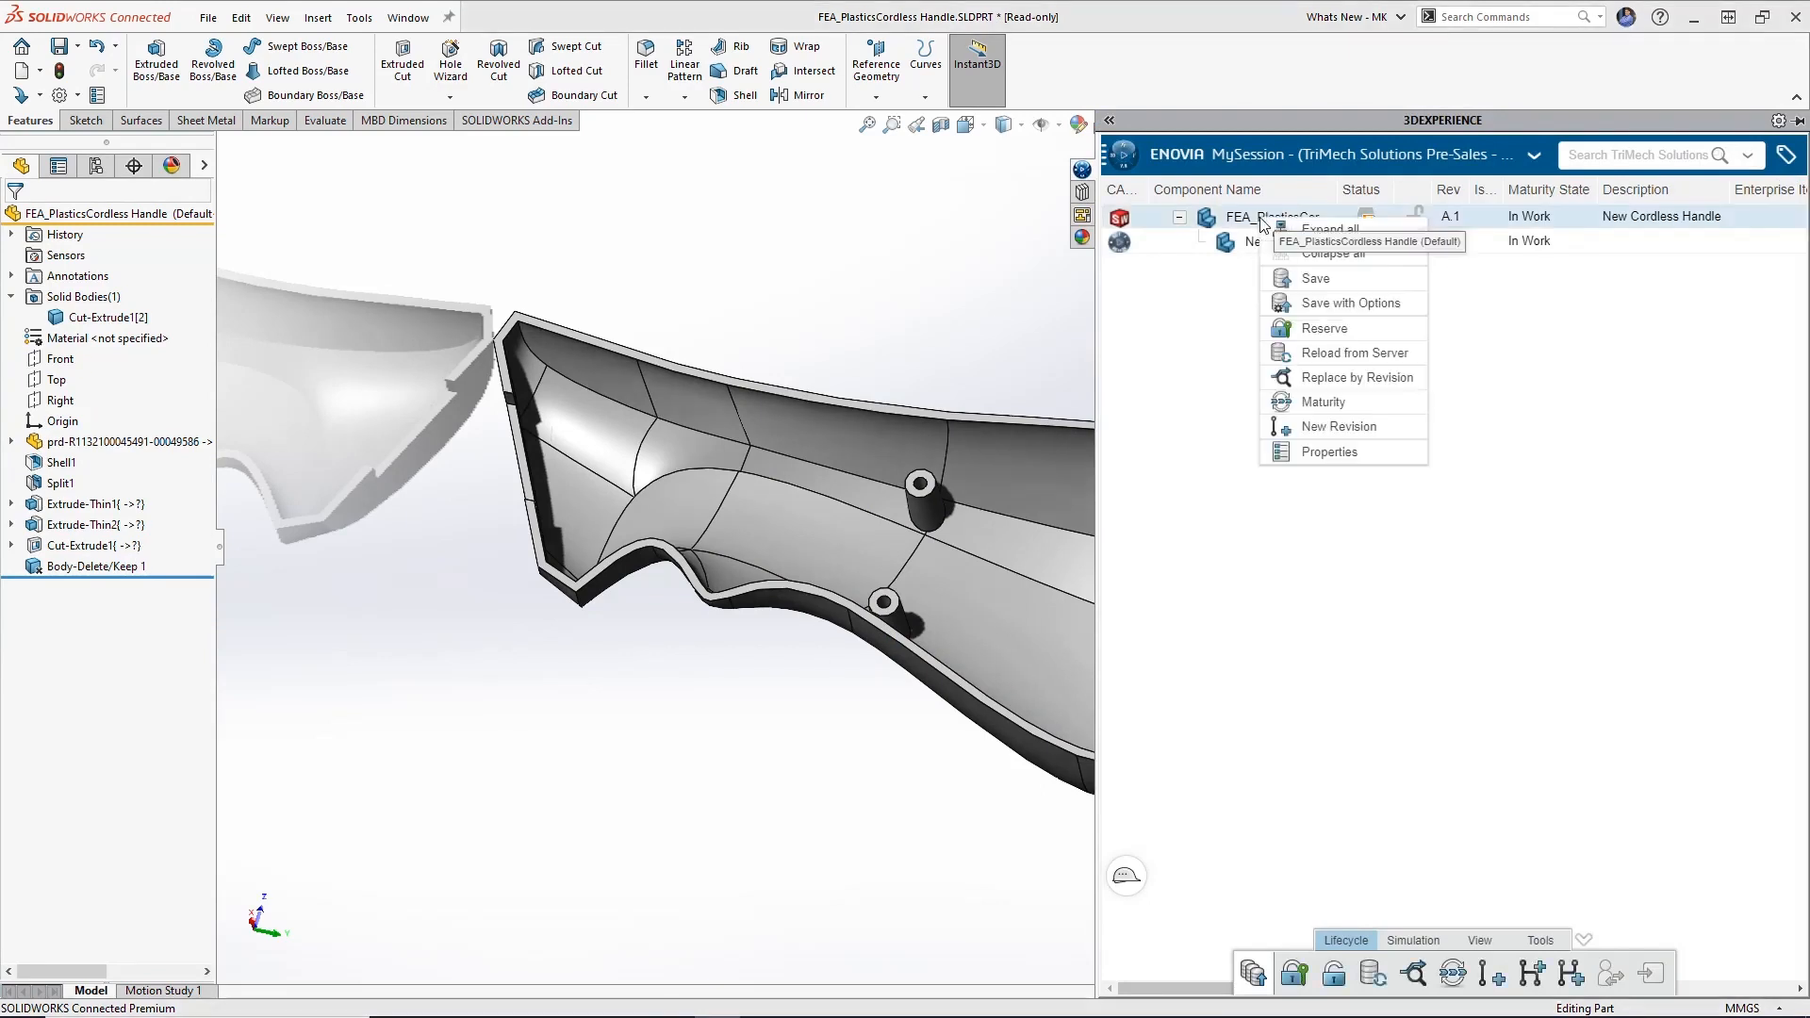
pyautogui.click(1337, 307)
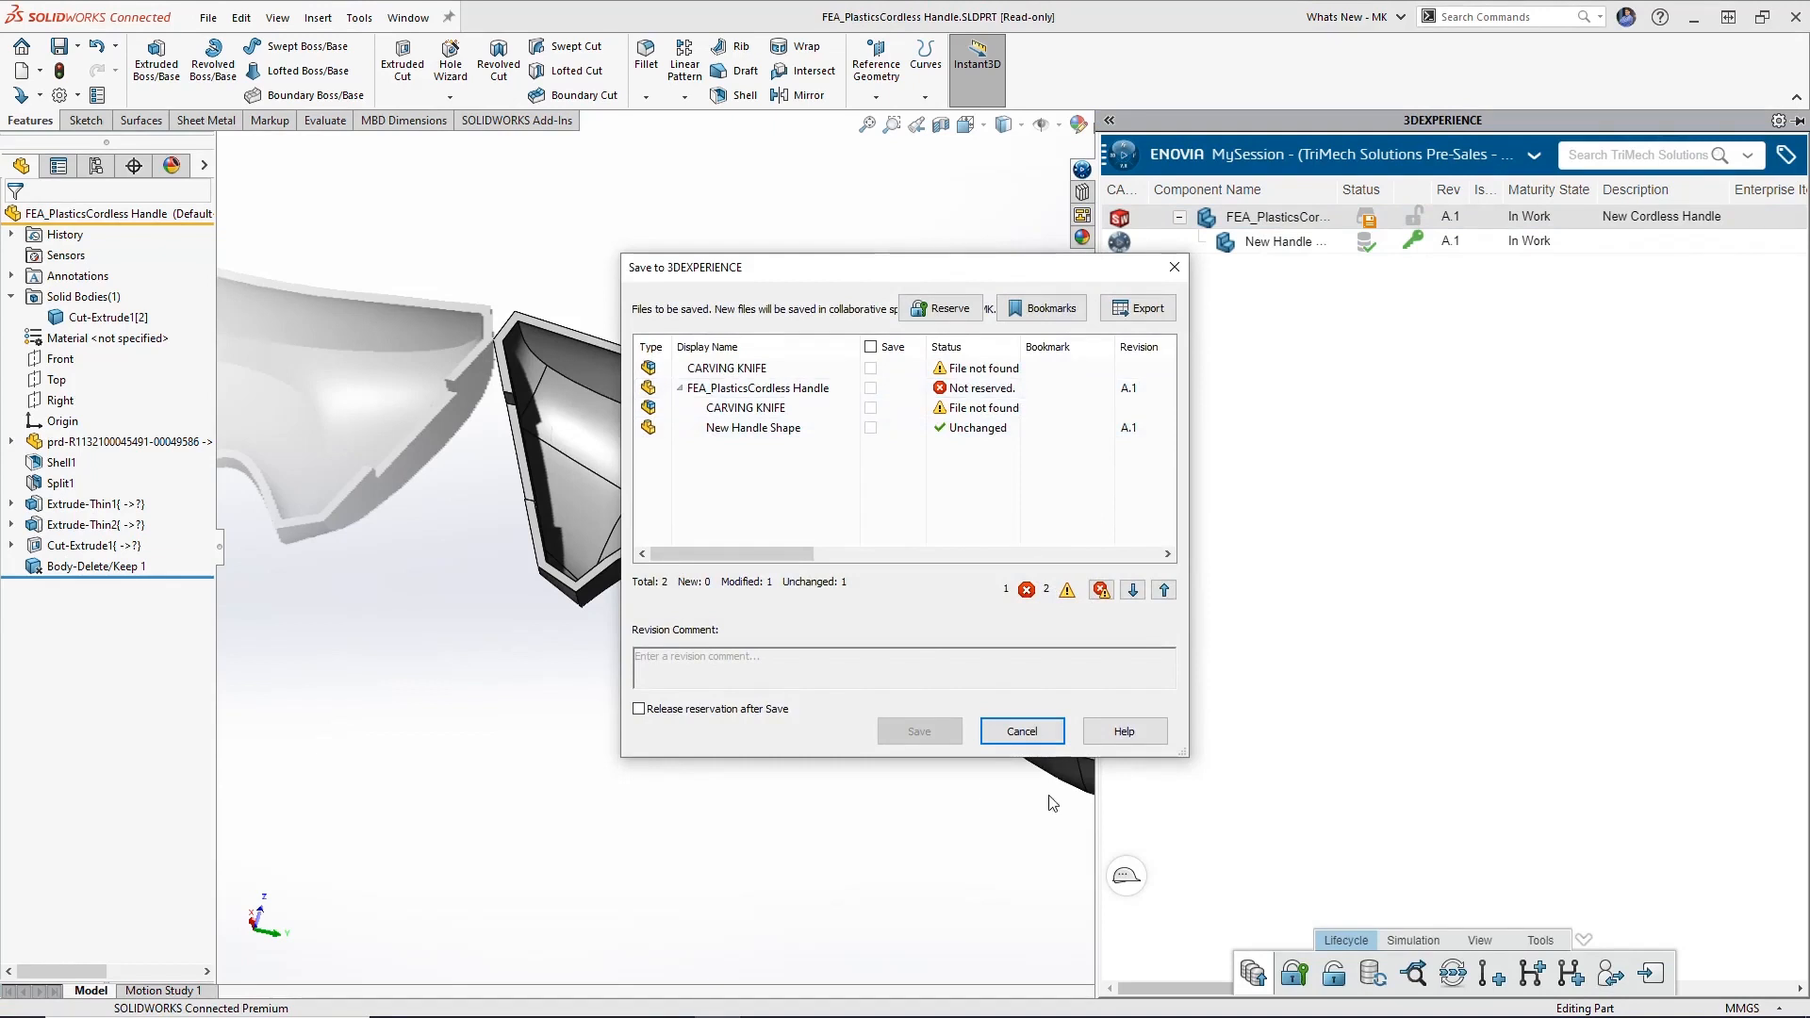
pyautogui.click(952, 309)
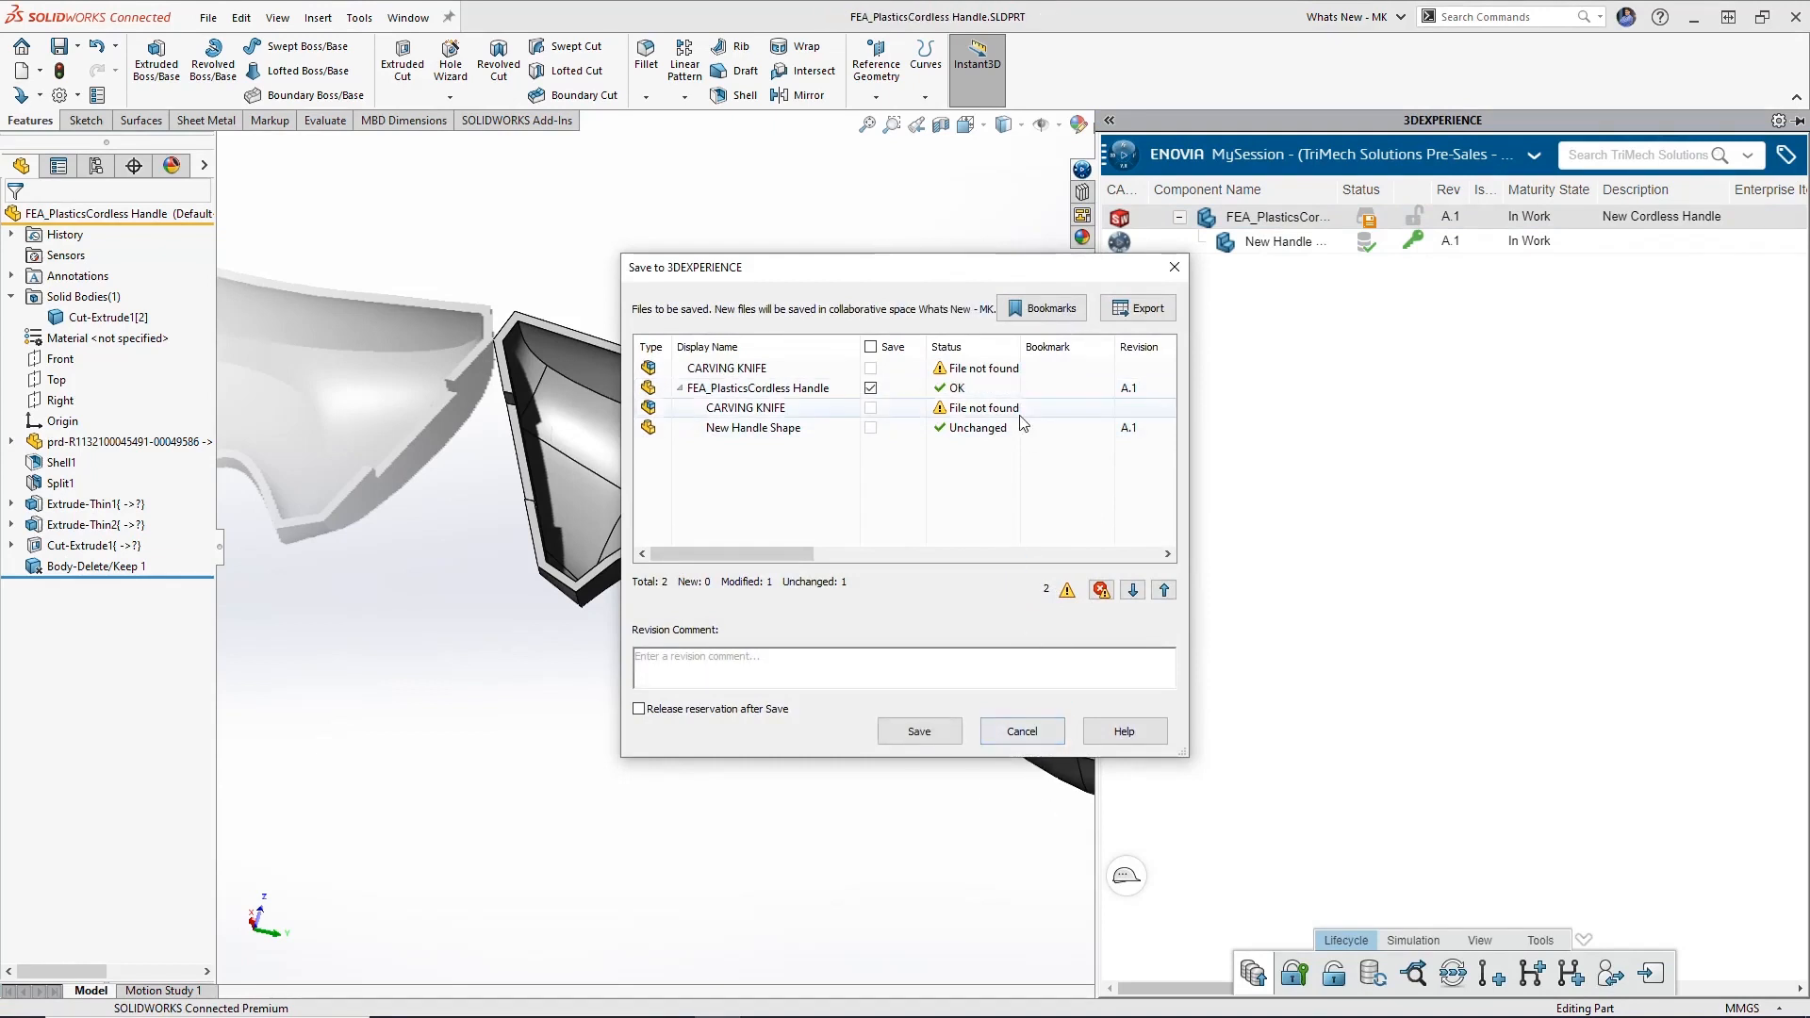
pyautogui.moveTo(776, 556); pyautogui.dragTo(868, 558)
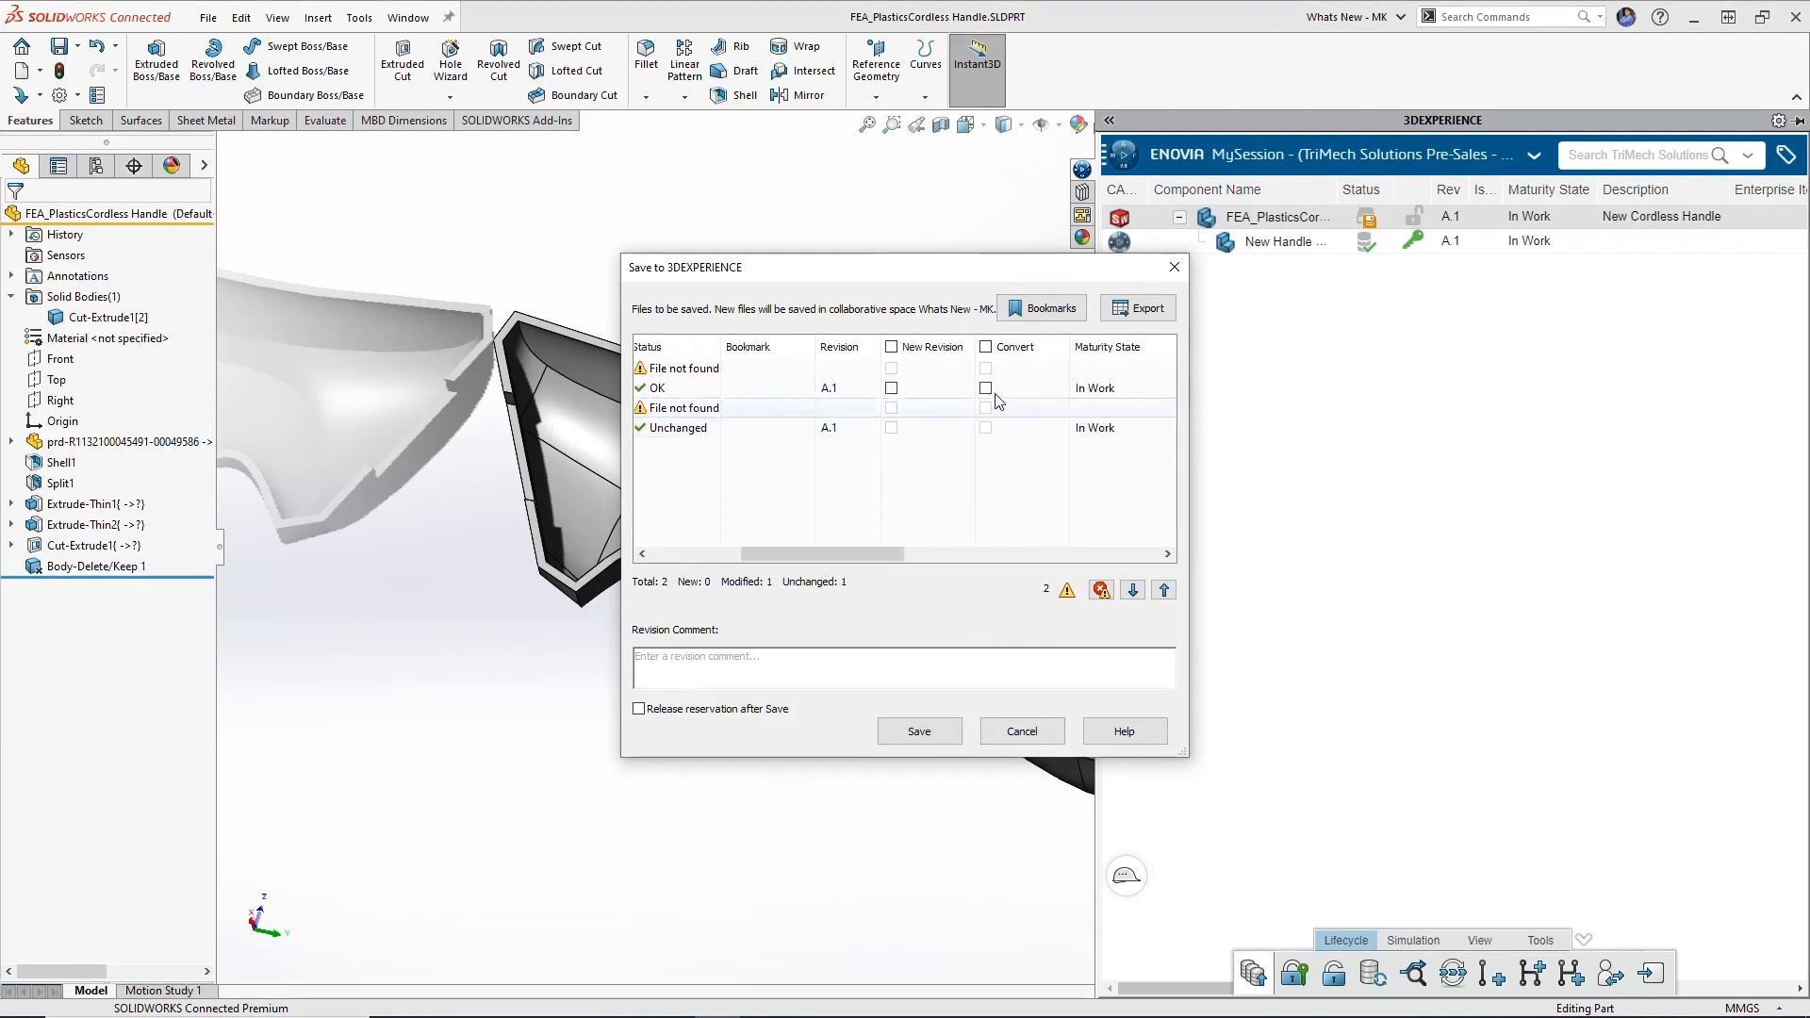
pyautogui.click(985, 388)
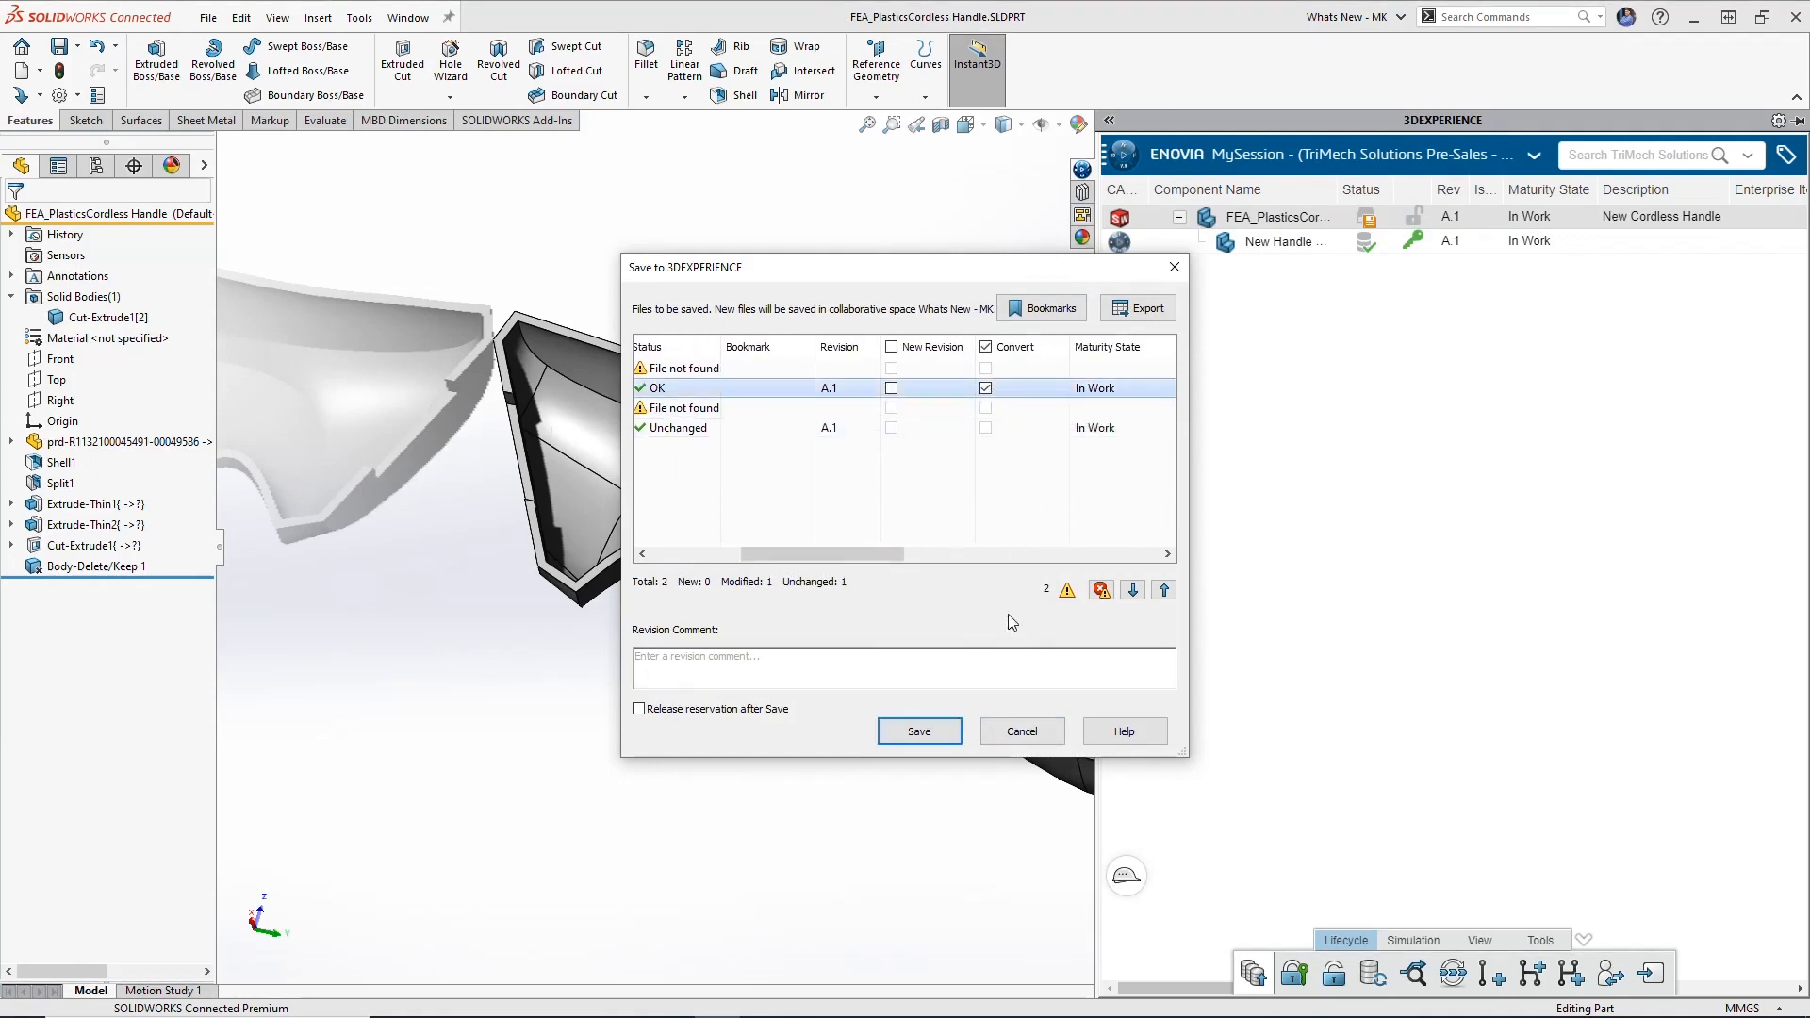
pyautogui.click(928, 735)
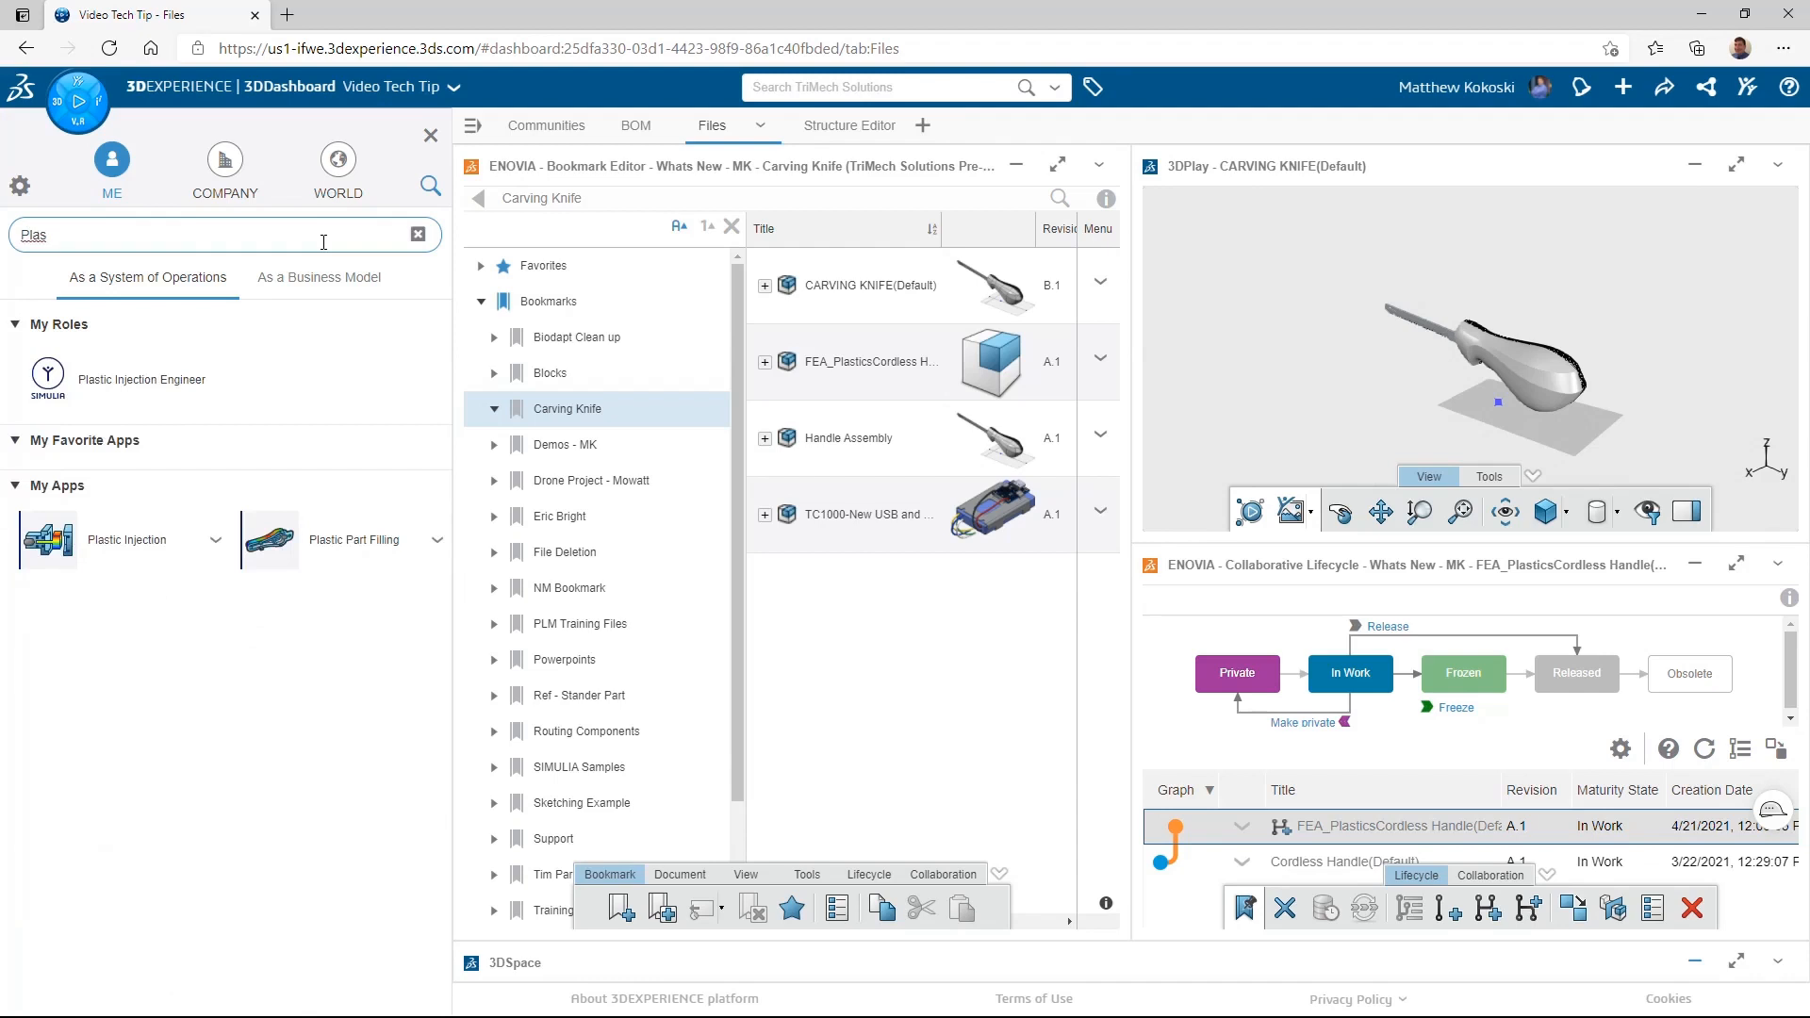
# Launch the Plastic Part Filling app, search products for FEA*, and choose FEA_PlasticsCordless Handle(Default) A.1 as the product to simulate.
pyautogui.click(335, 545)
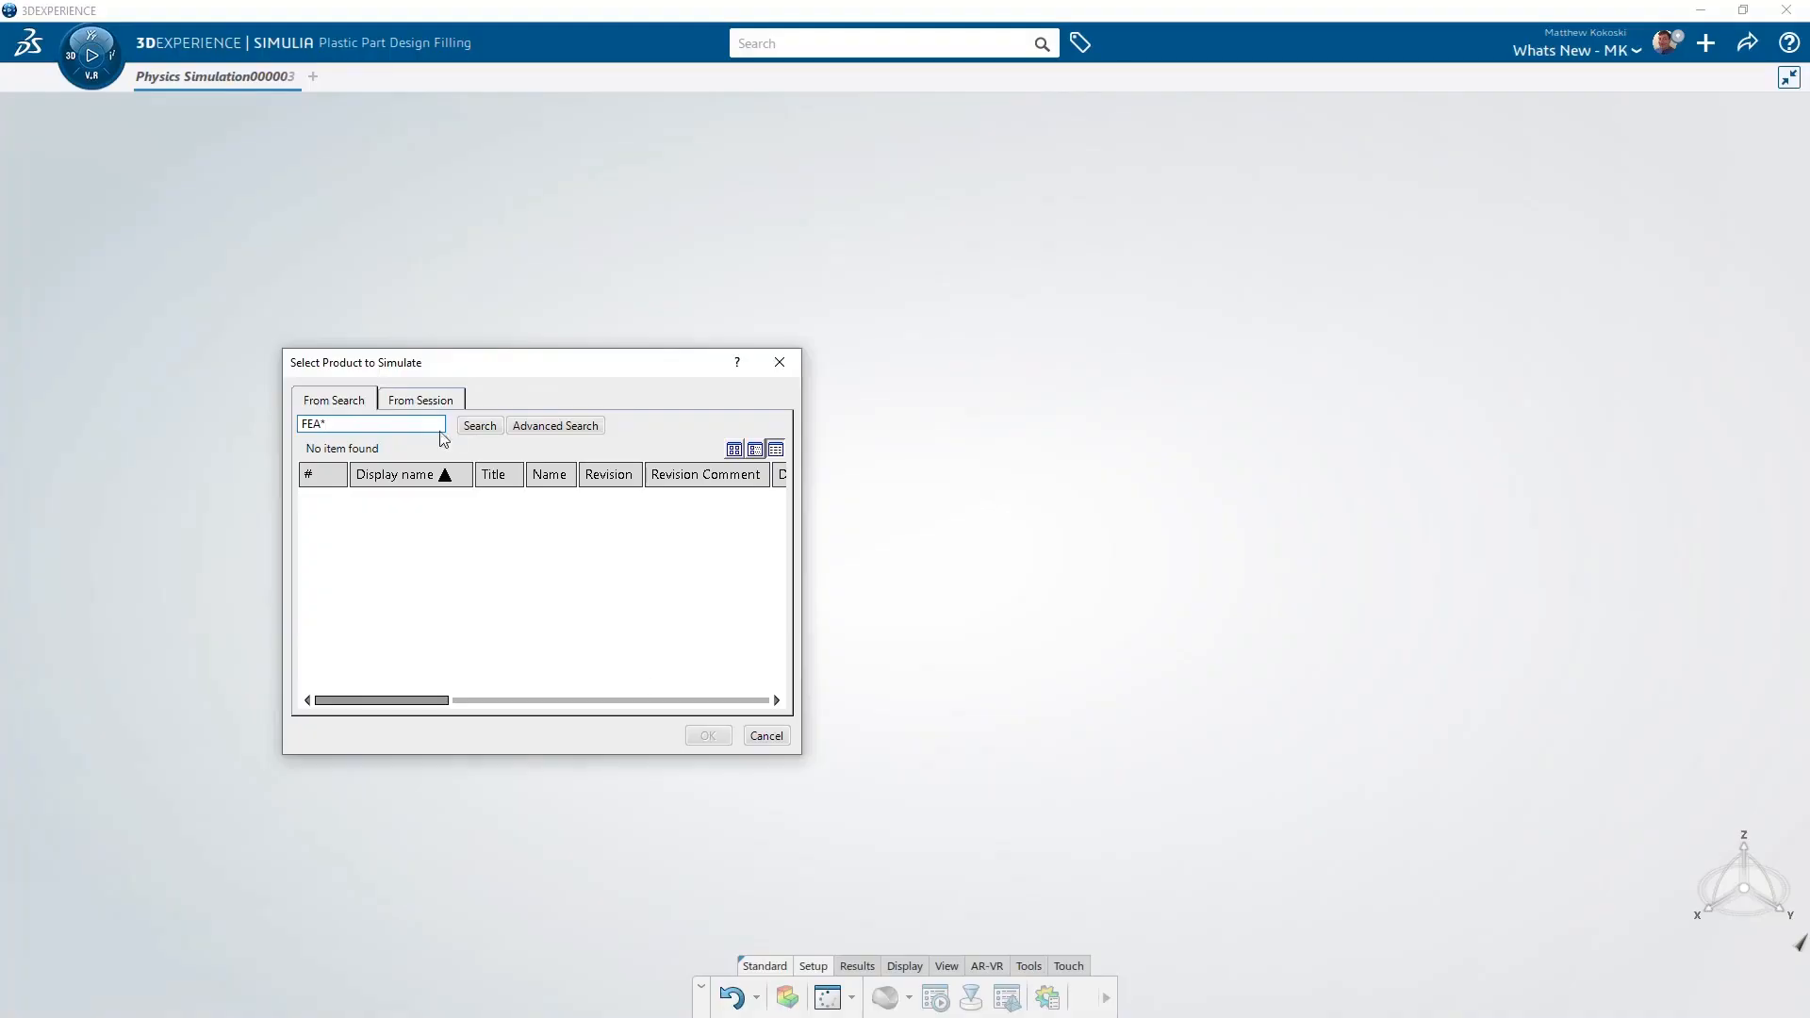
pyautogui.click(488, 427)
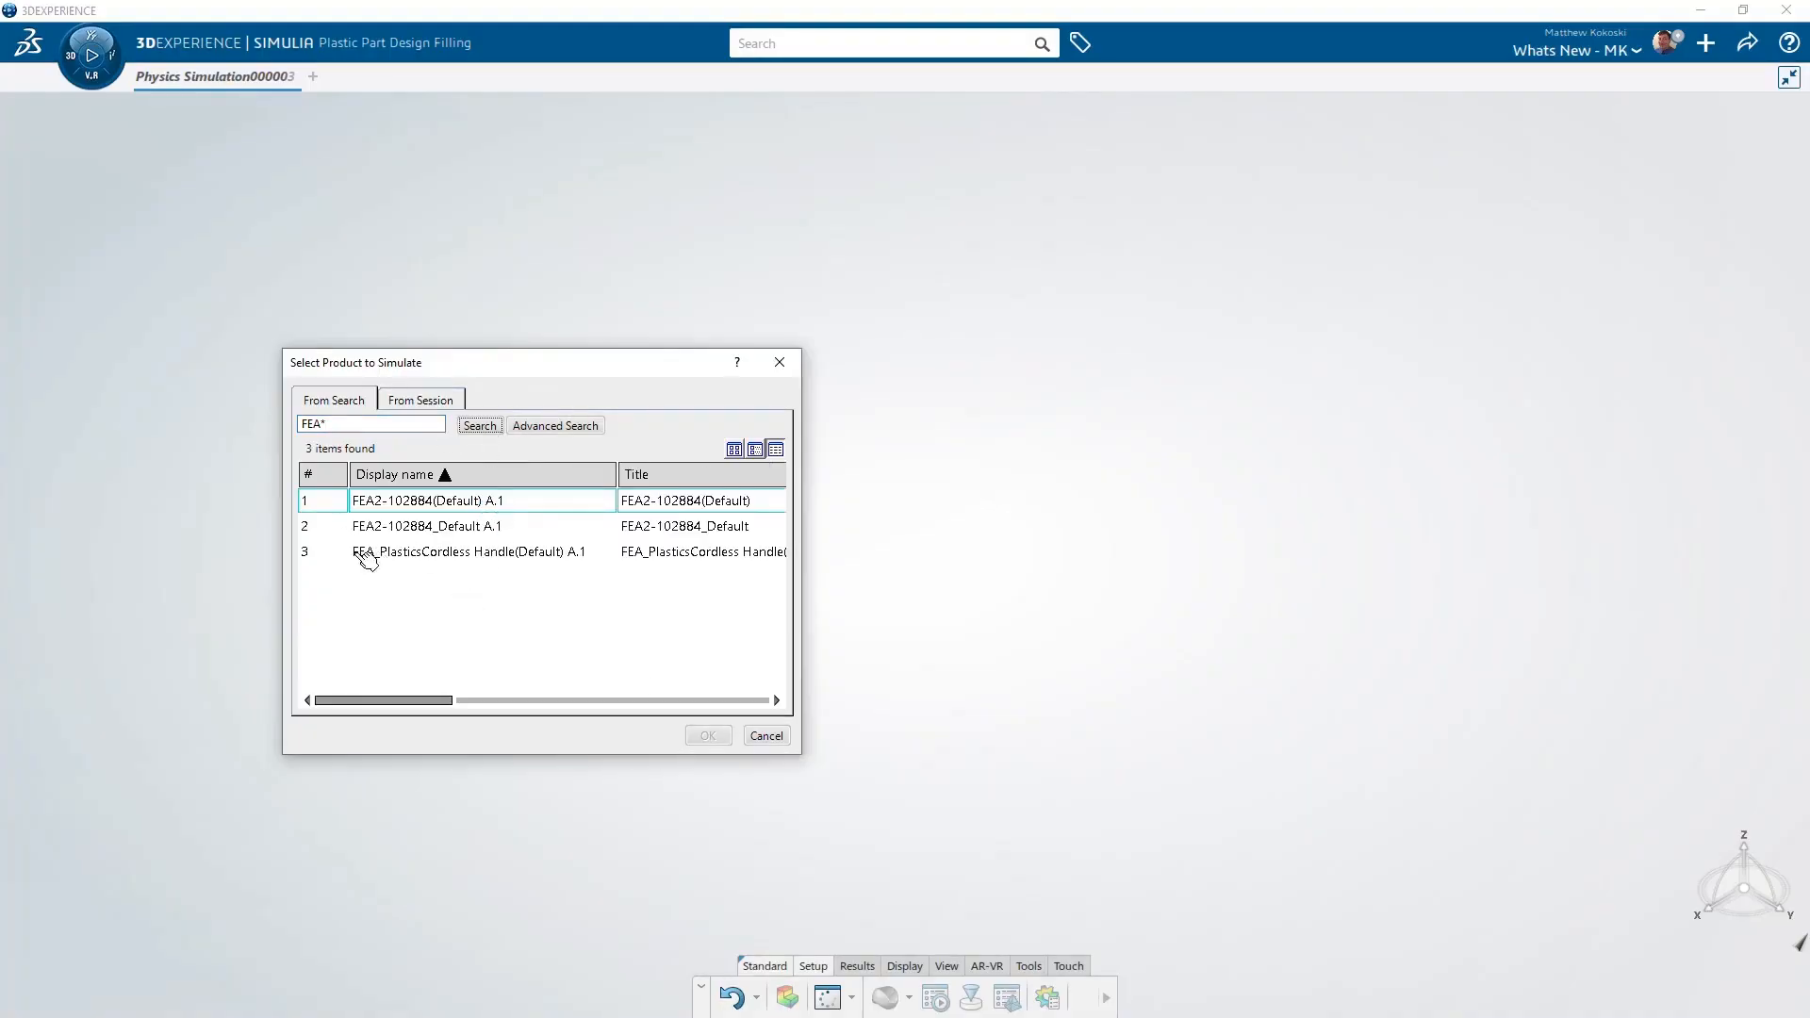
pyautogui.click(377, 498)
pyautogui.click(387, 552)
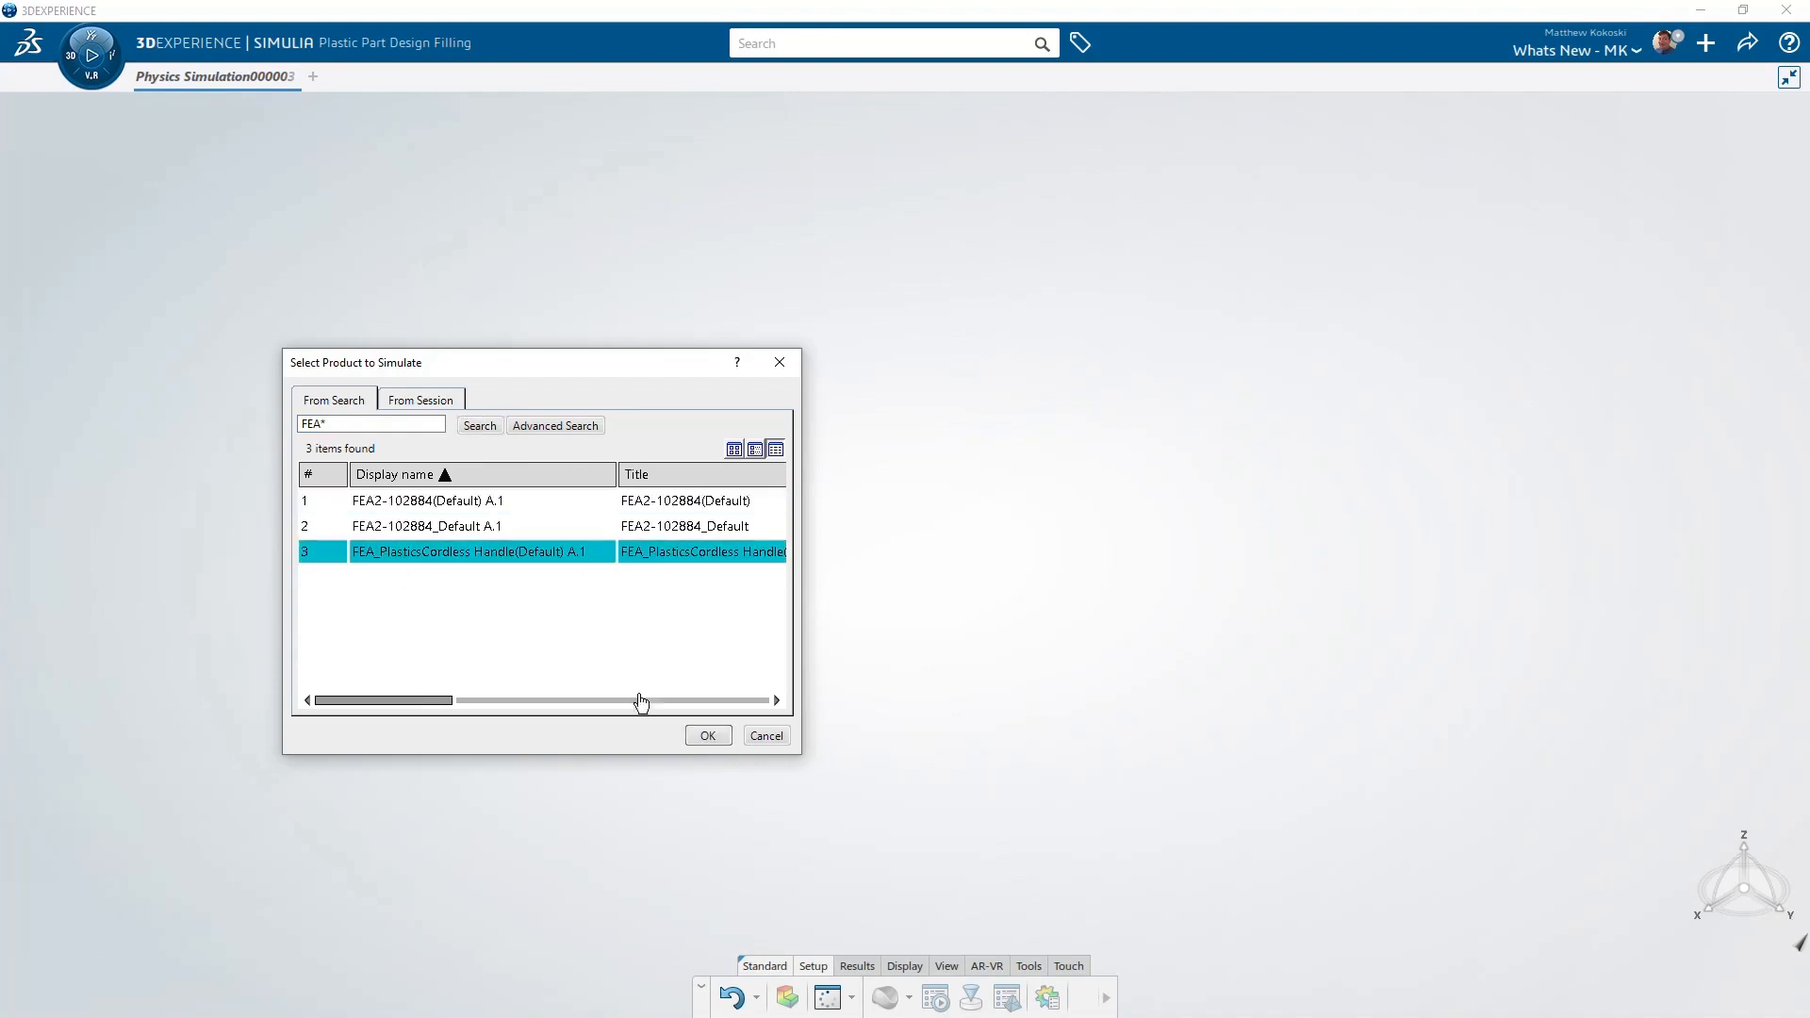
pyautogui.click(709, 737)
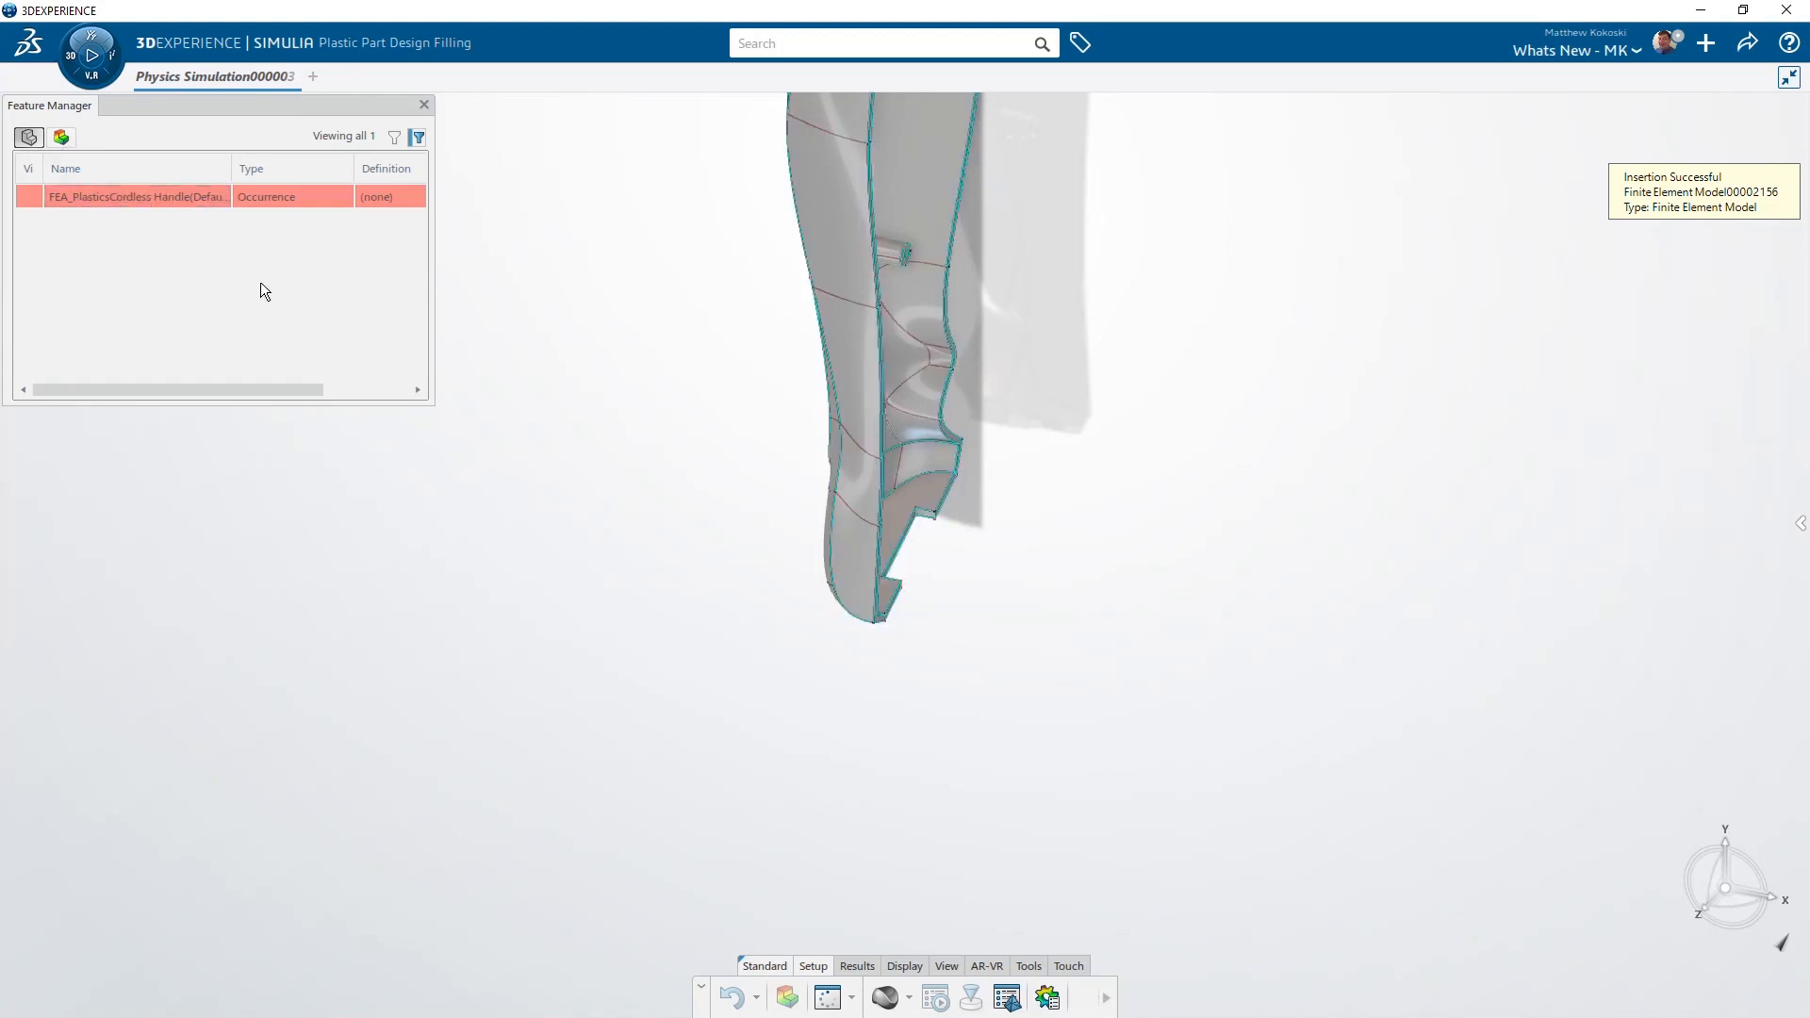
# Show the simulation Assistant and widen it.
pyautogui.click(1799, 524)
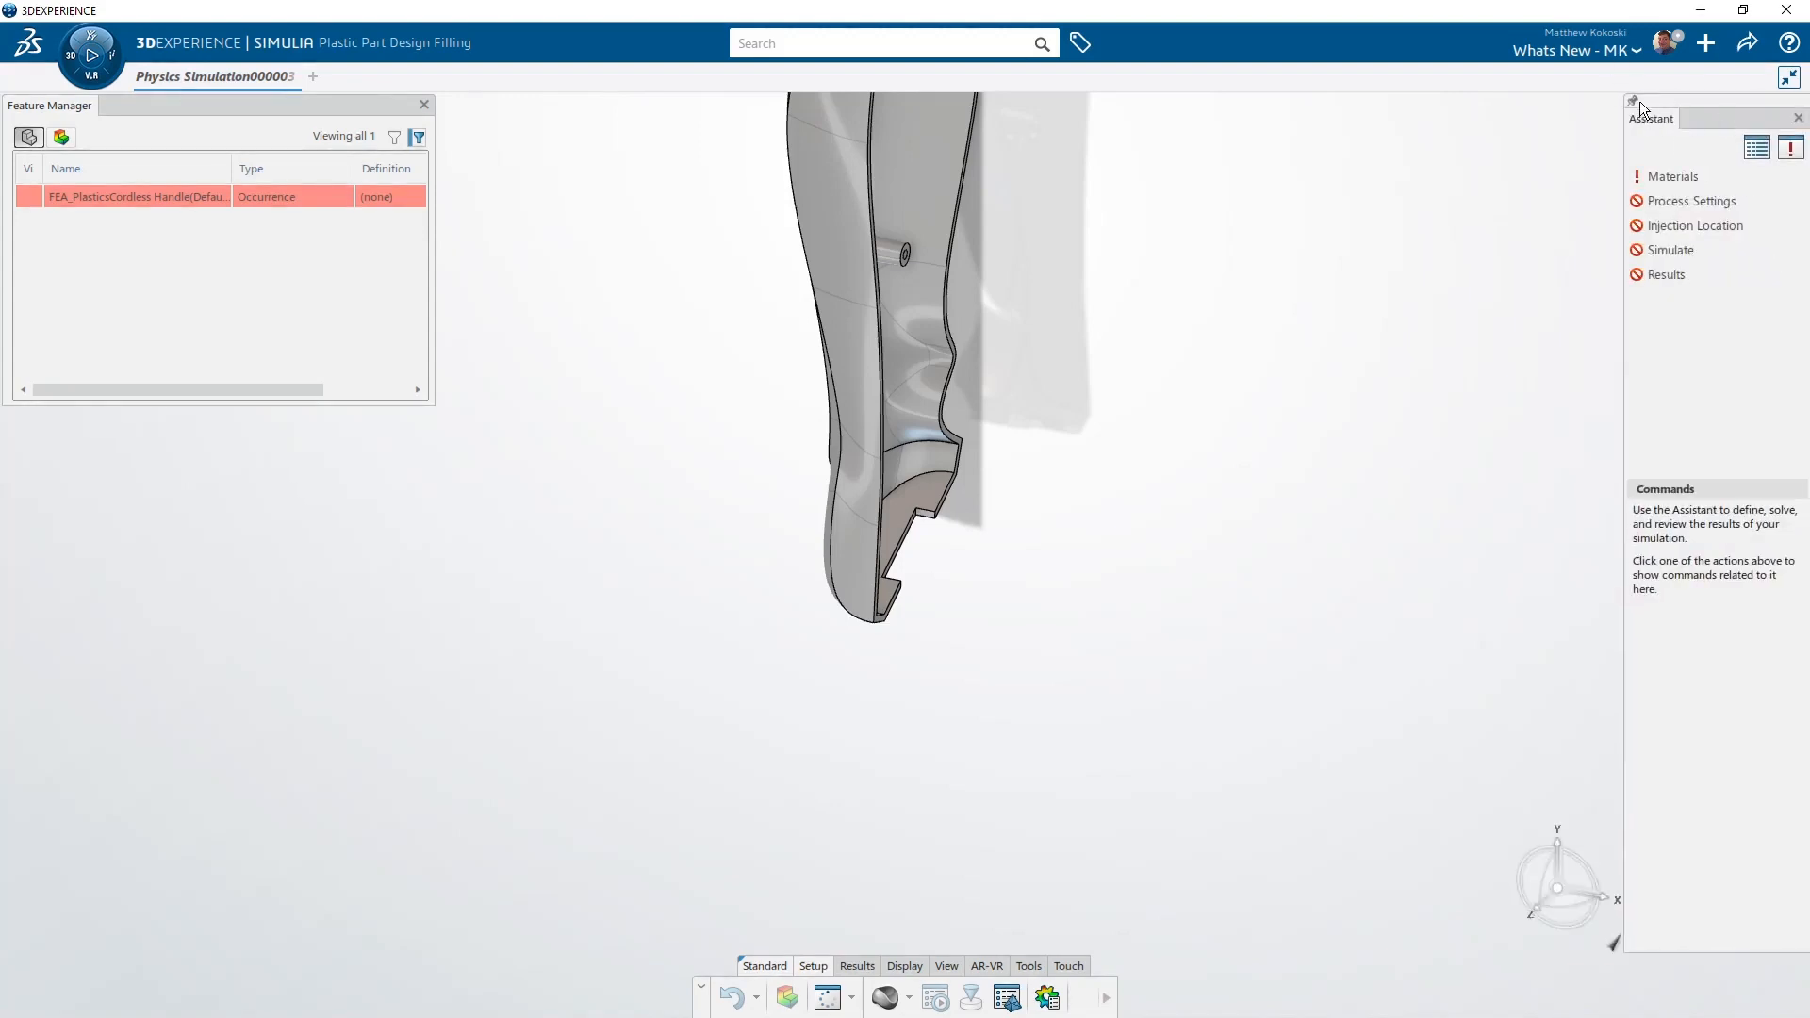
pyautogui.moveTo(1624, 412); pyautogui.dragTo(1440, 412)
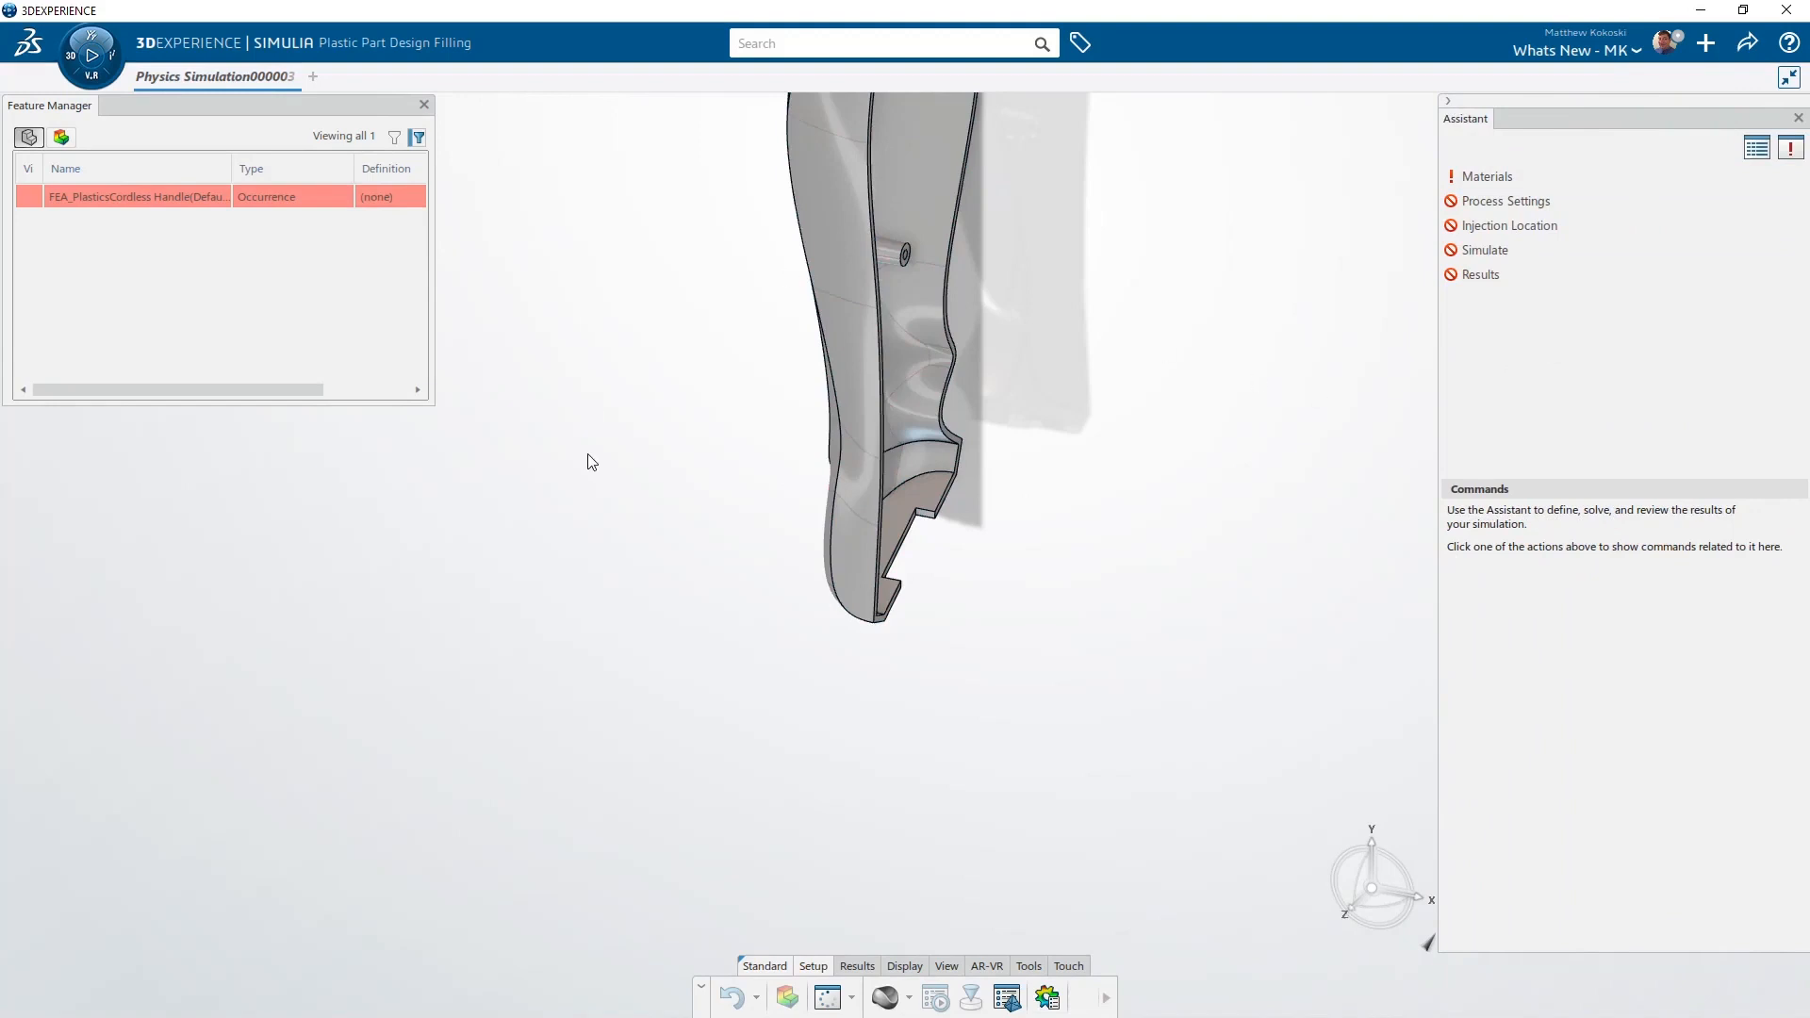
pyautogui.middleClick(1033, 442)
# Change the physics simulation's title to Carving Knife Cordless Fill Study.
pyautogui.click(1031, 998)
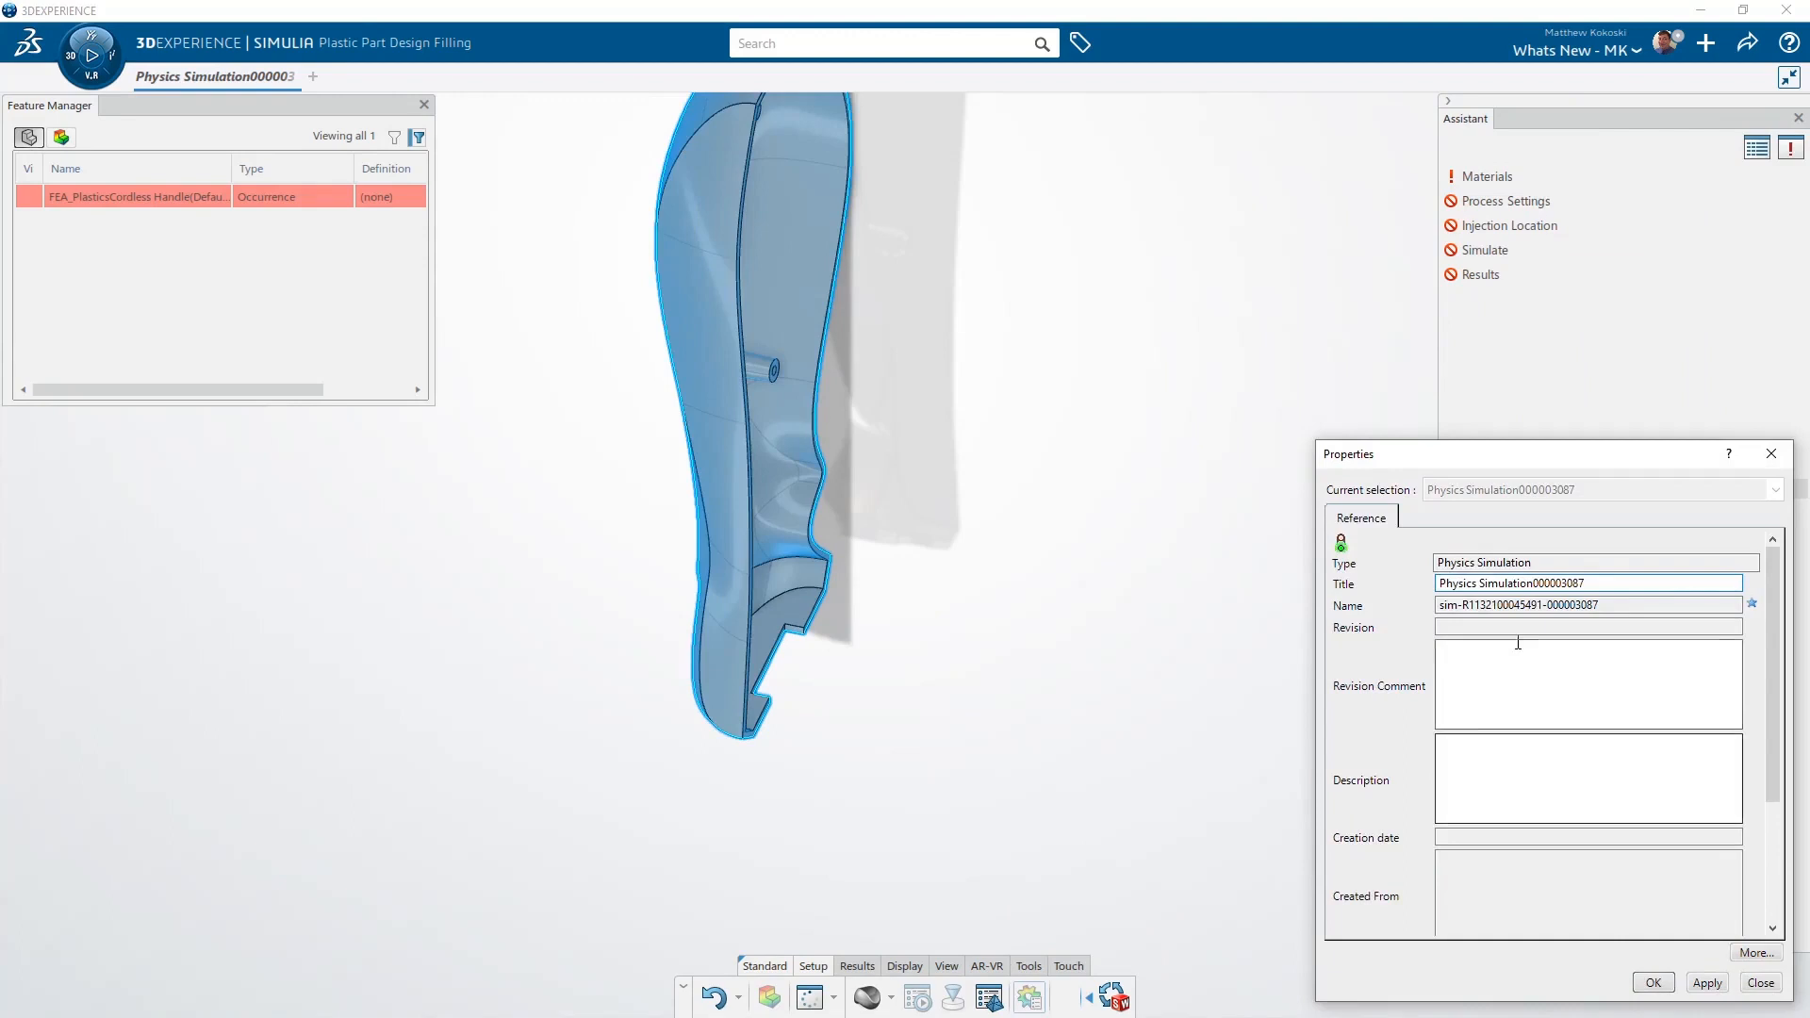
pyautogui.moveTo(1586, 583); pyautogui.dragTo(1384, 585)
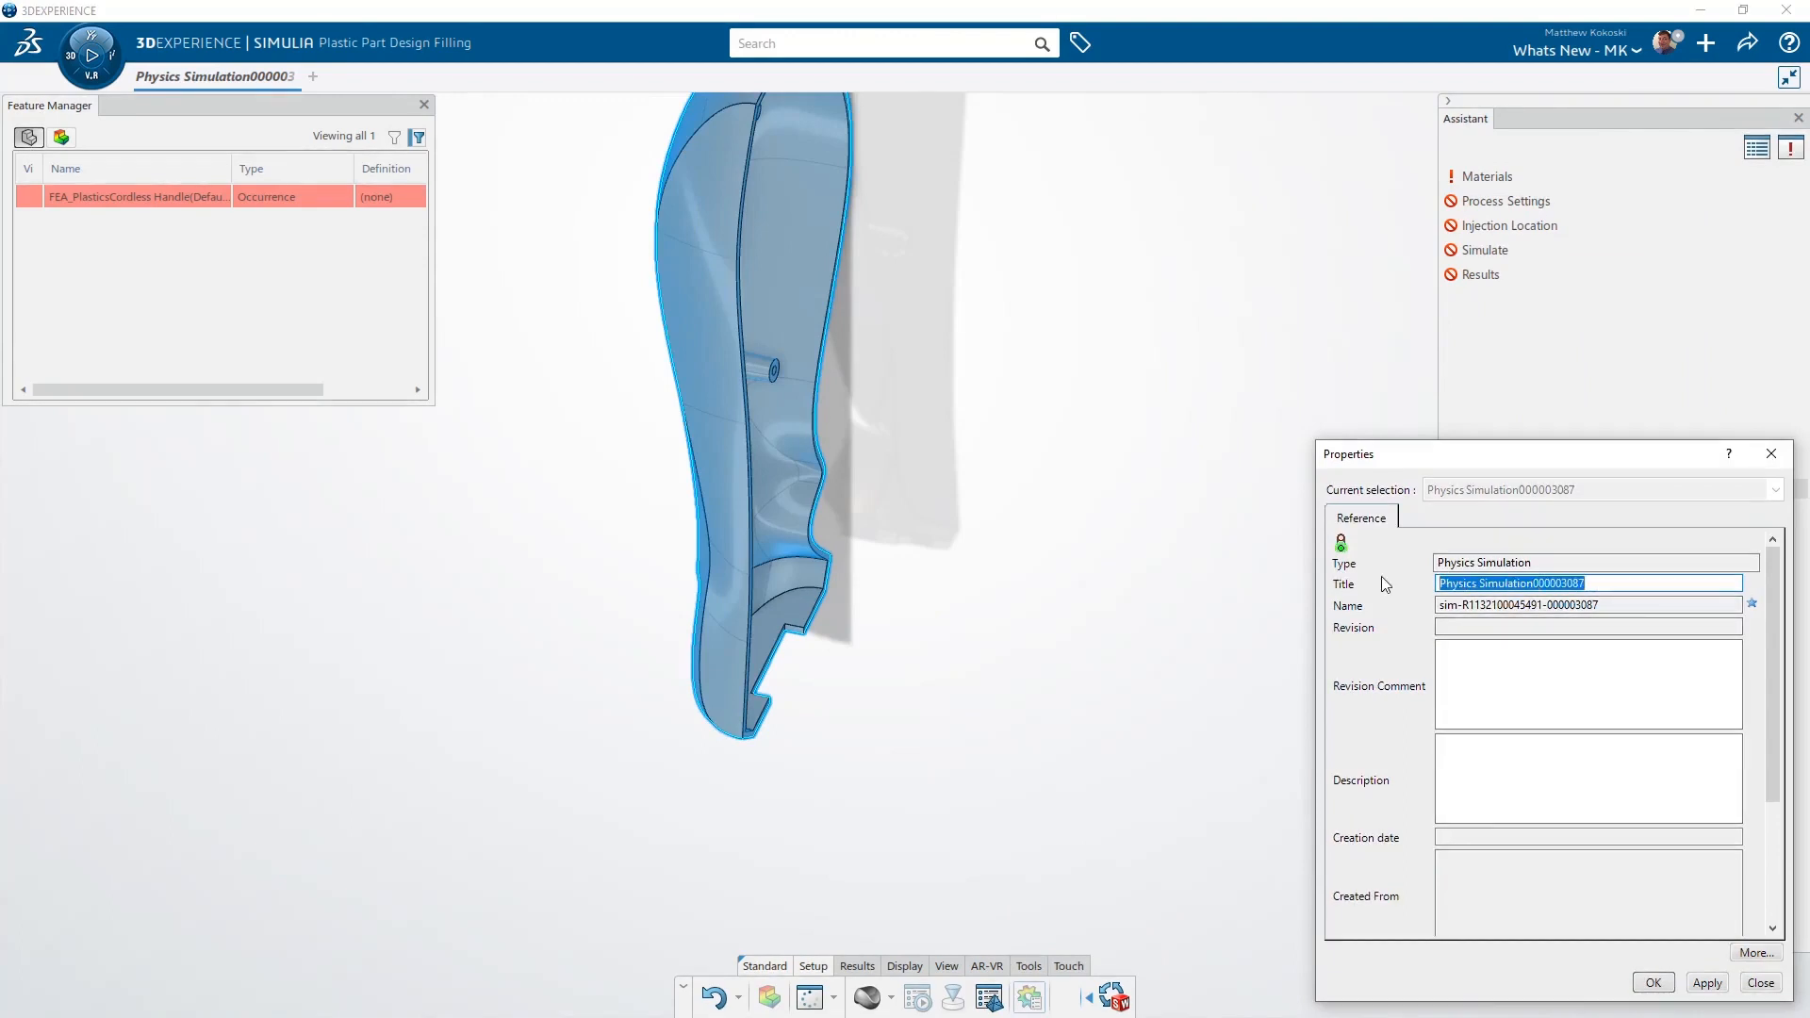
pyautogui.write('Carving Knife Cordless Fill Study')
pyautogui.click(1706, 983)
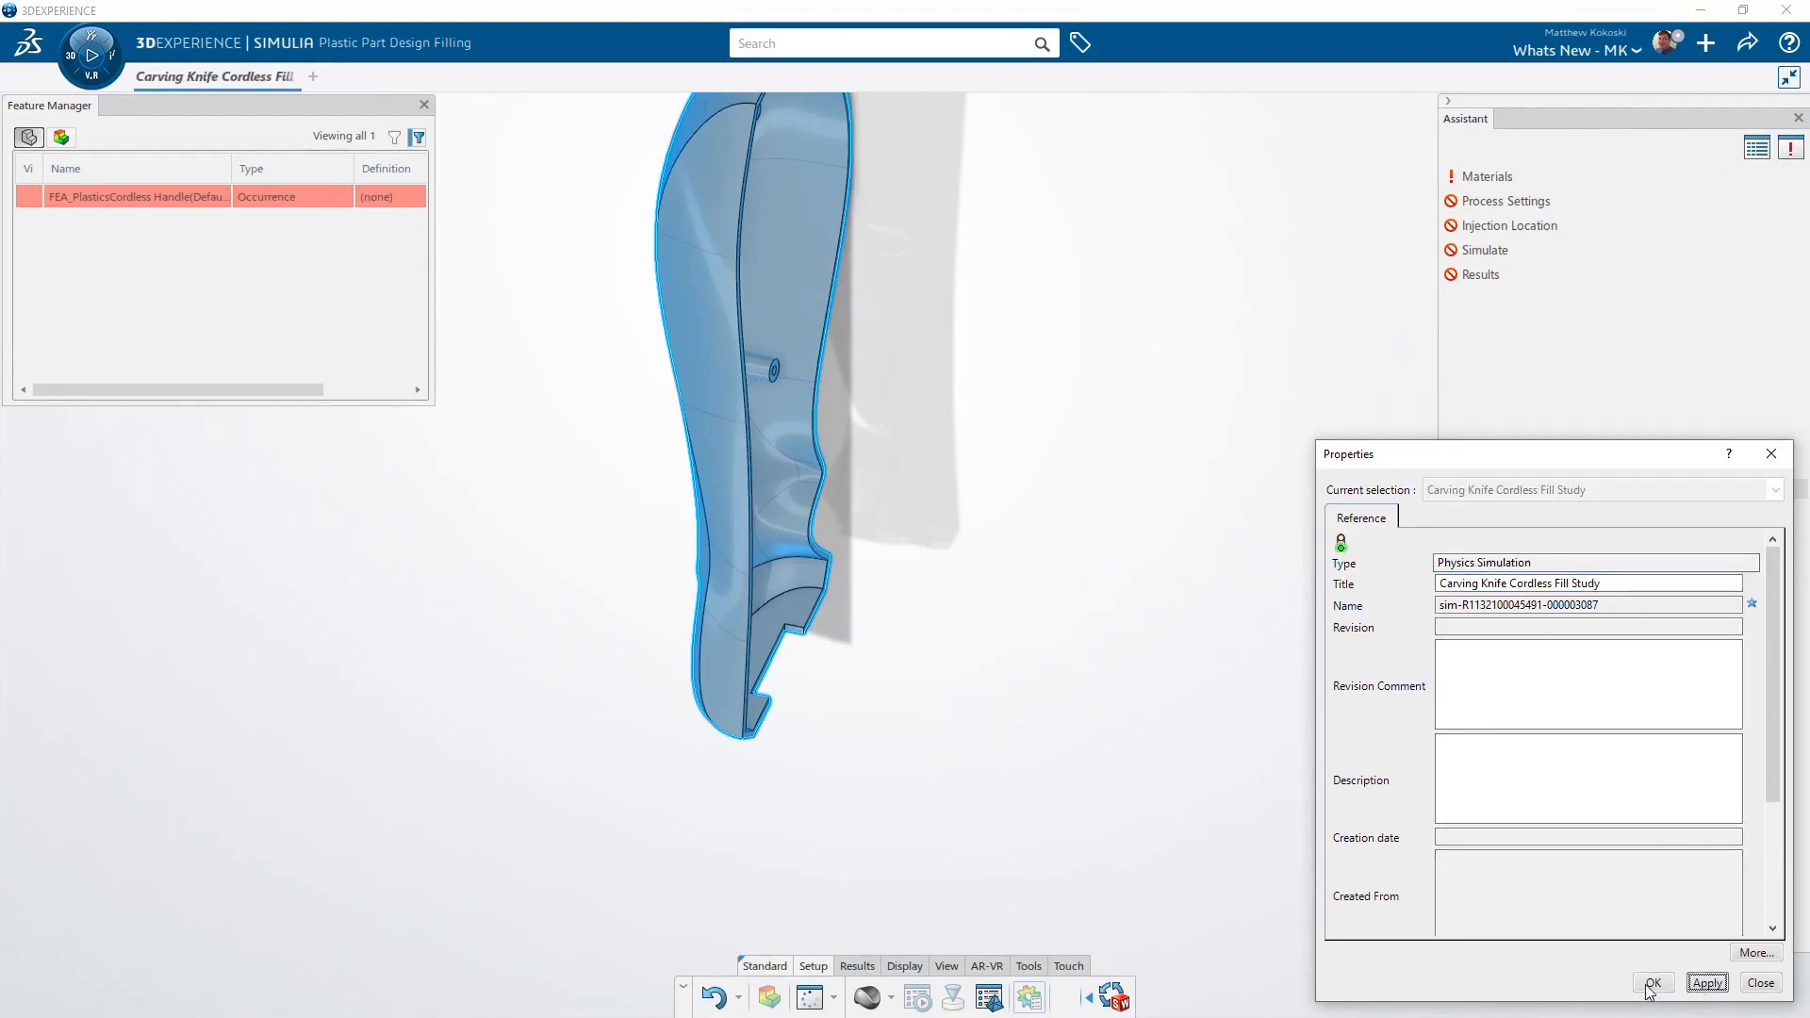
pyautogui.click(1653, 984)
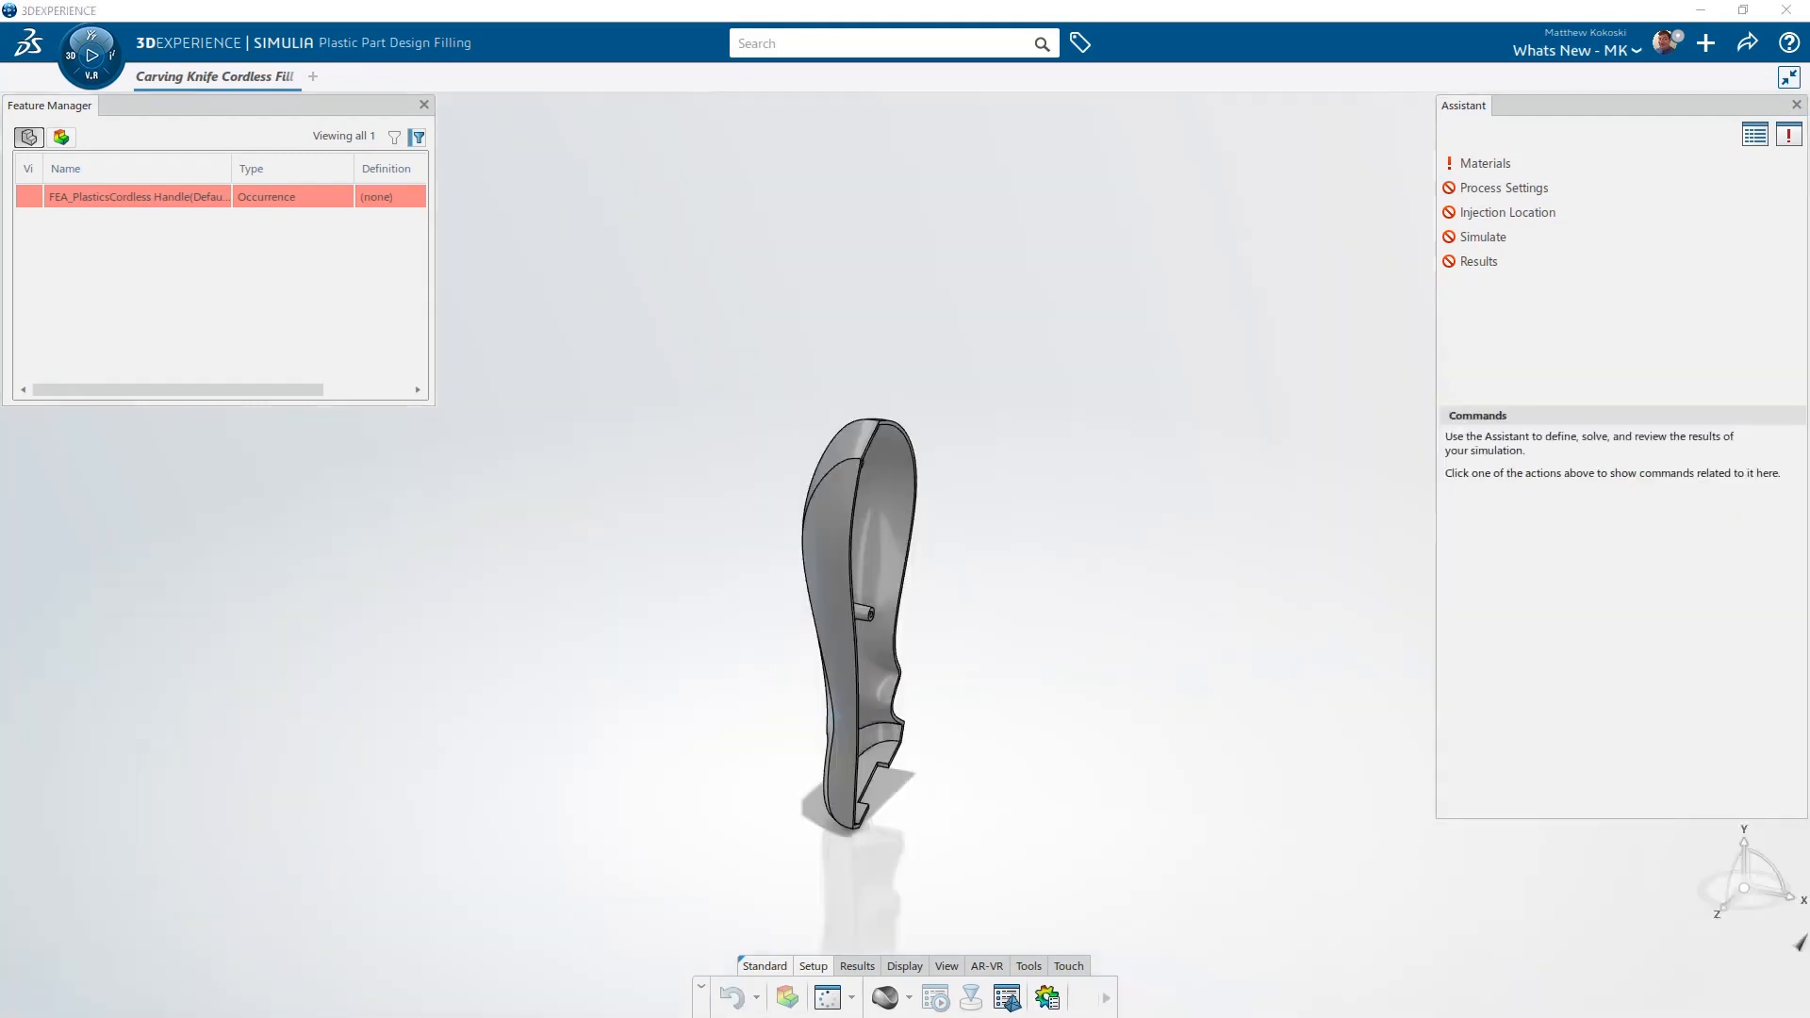
# Open the Material Palette for the Materials task and locate the generic ABS entries under Core Material, Plastics (ABS).
pyautogui.click(1473, 163)
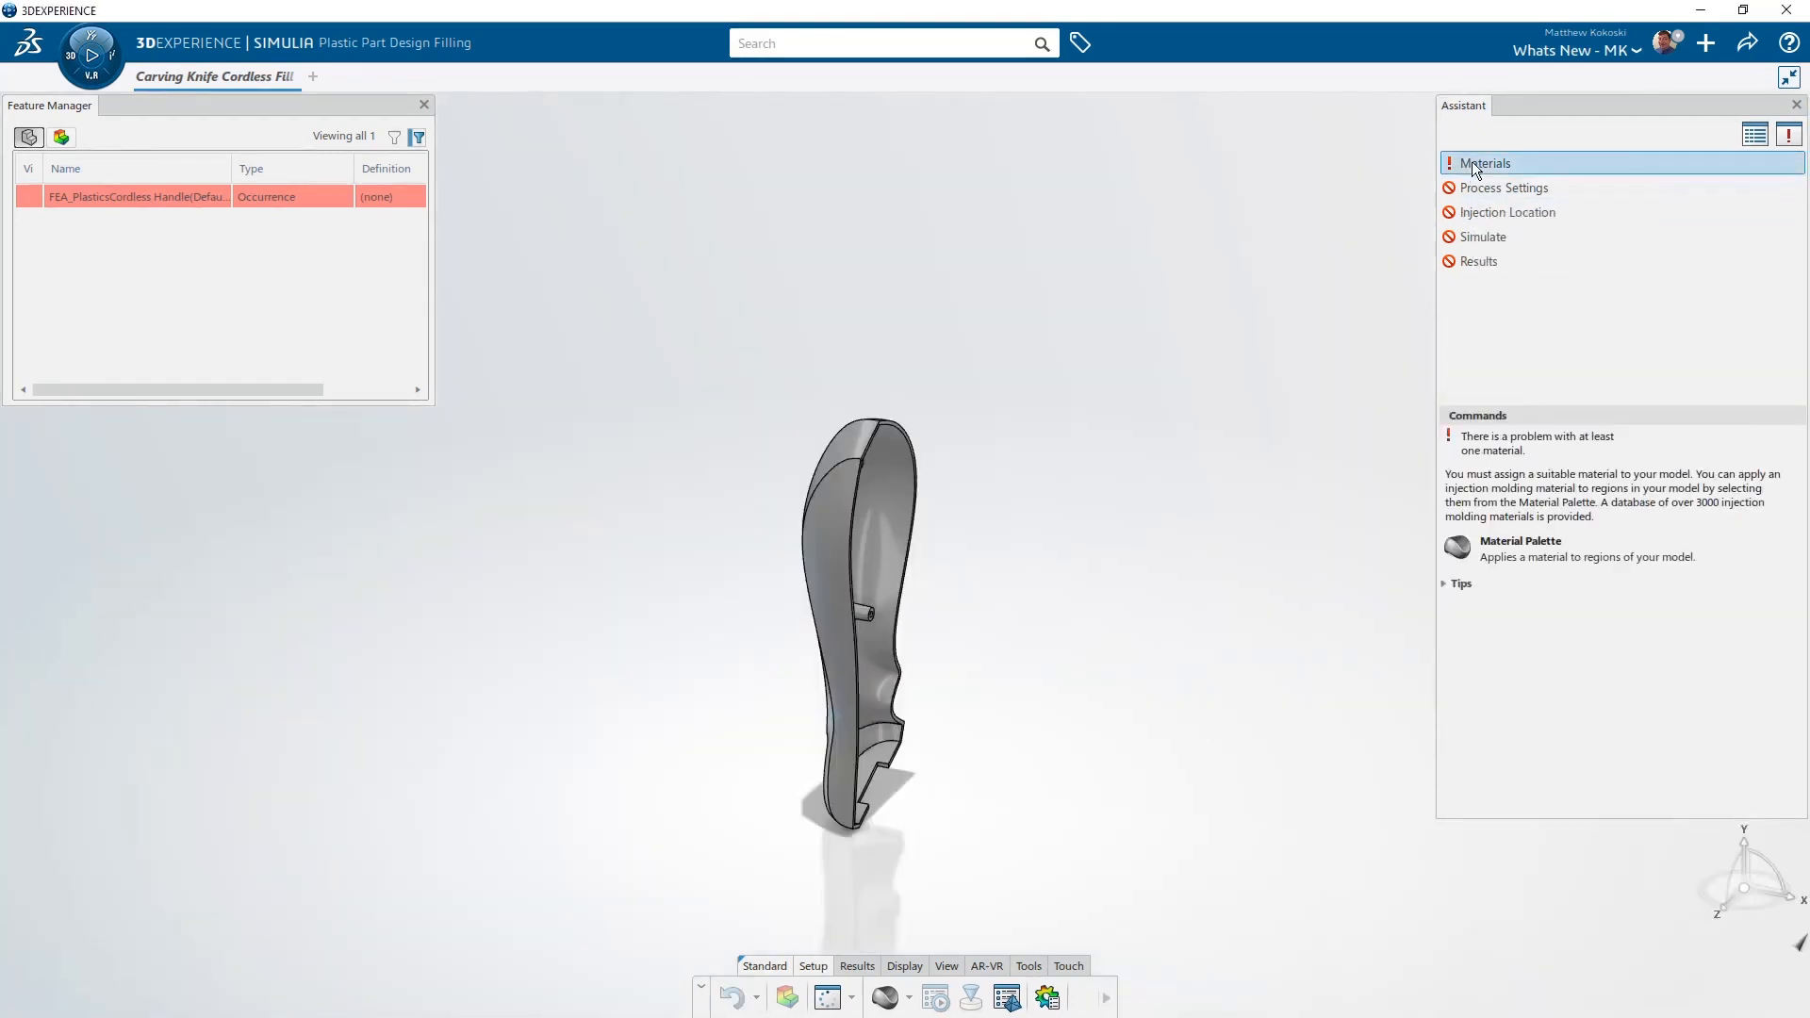
pyautogui.click(1473, 555)
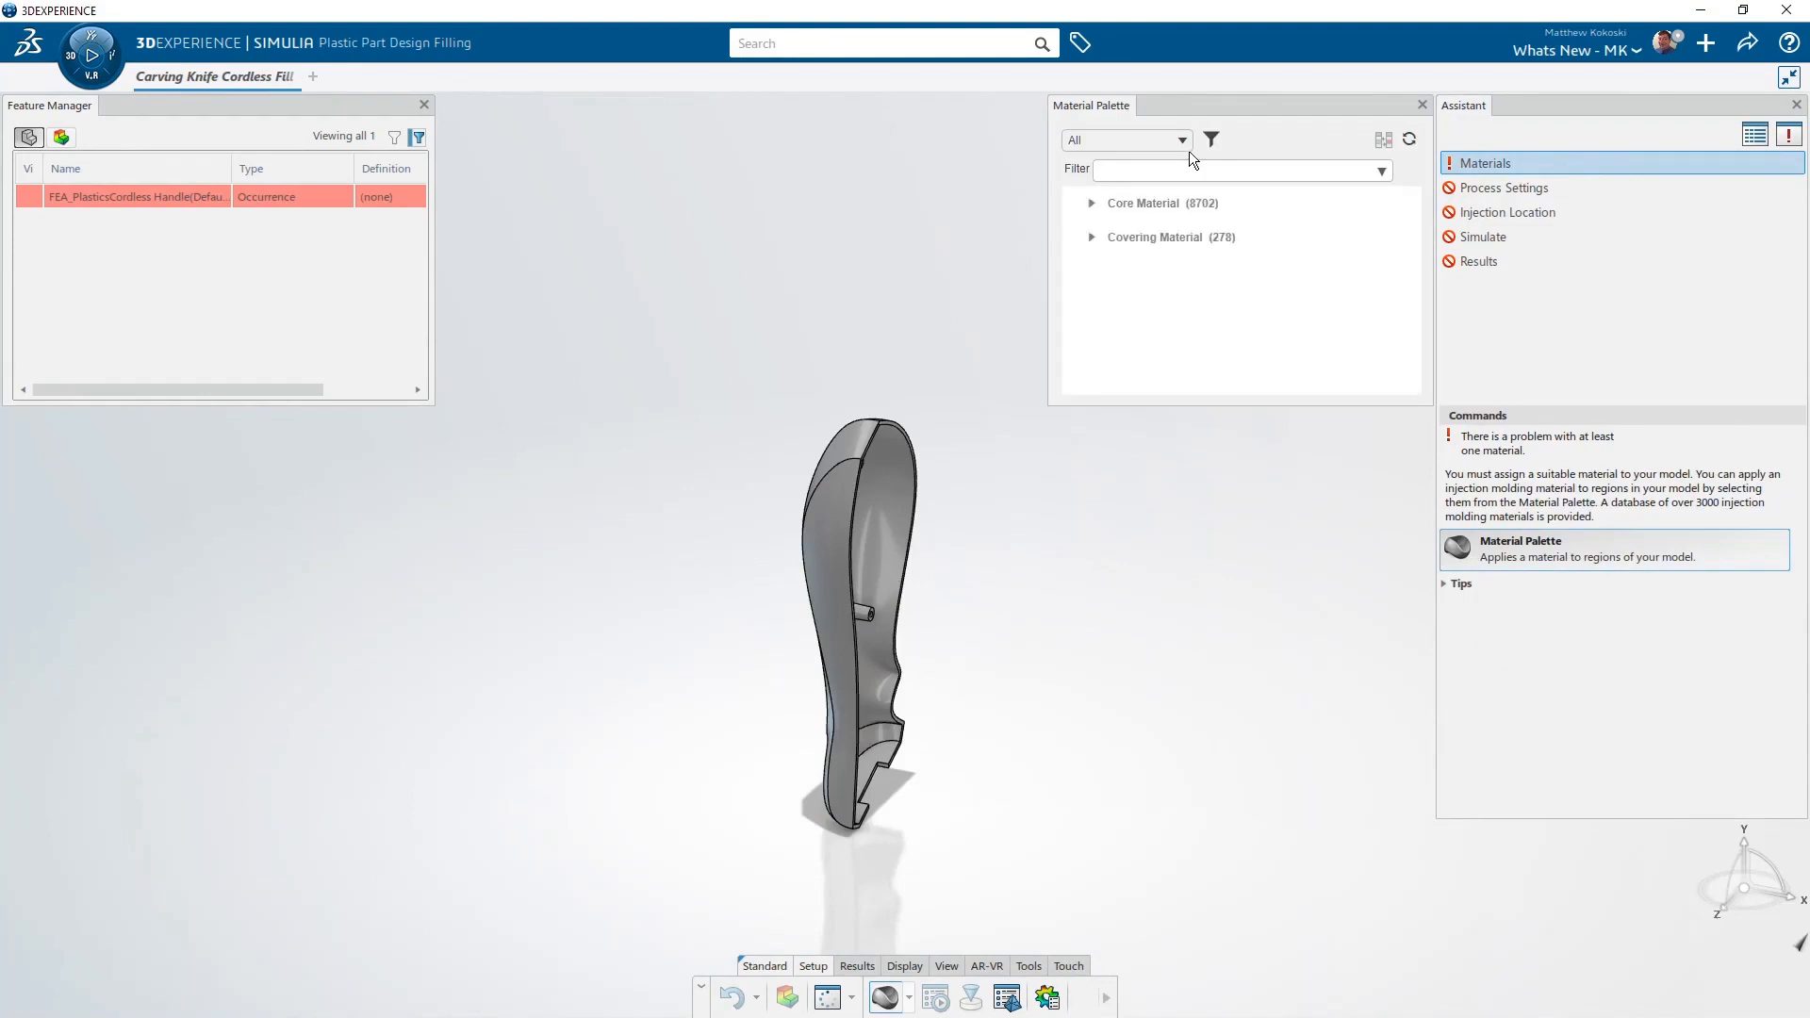
pyautogui.click(1092, 202)
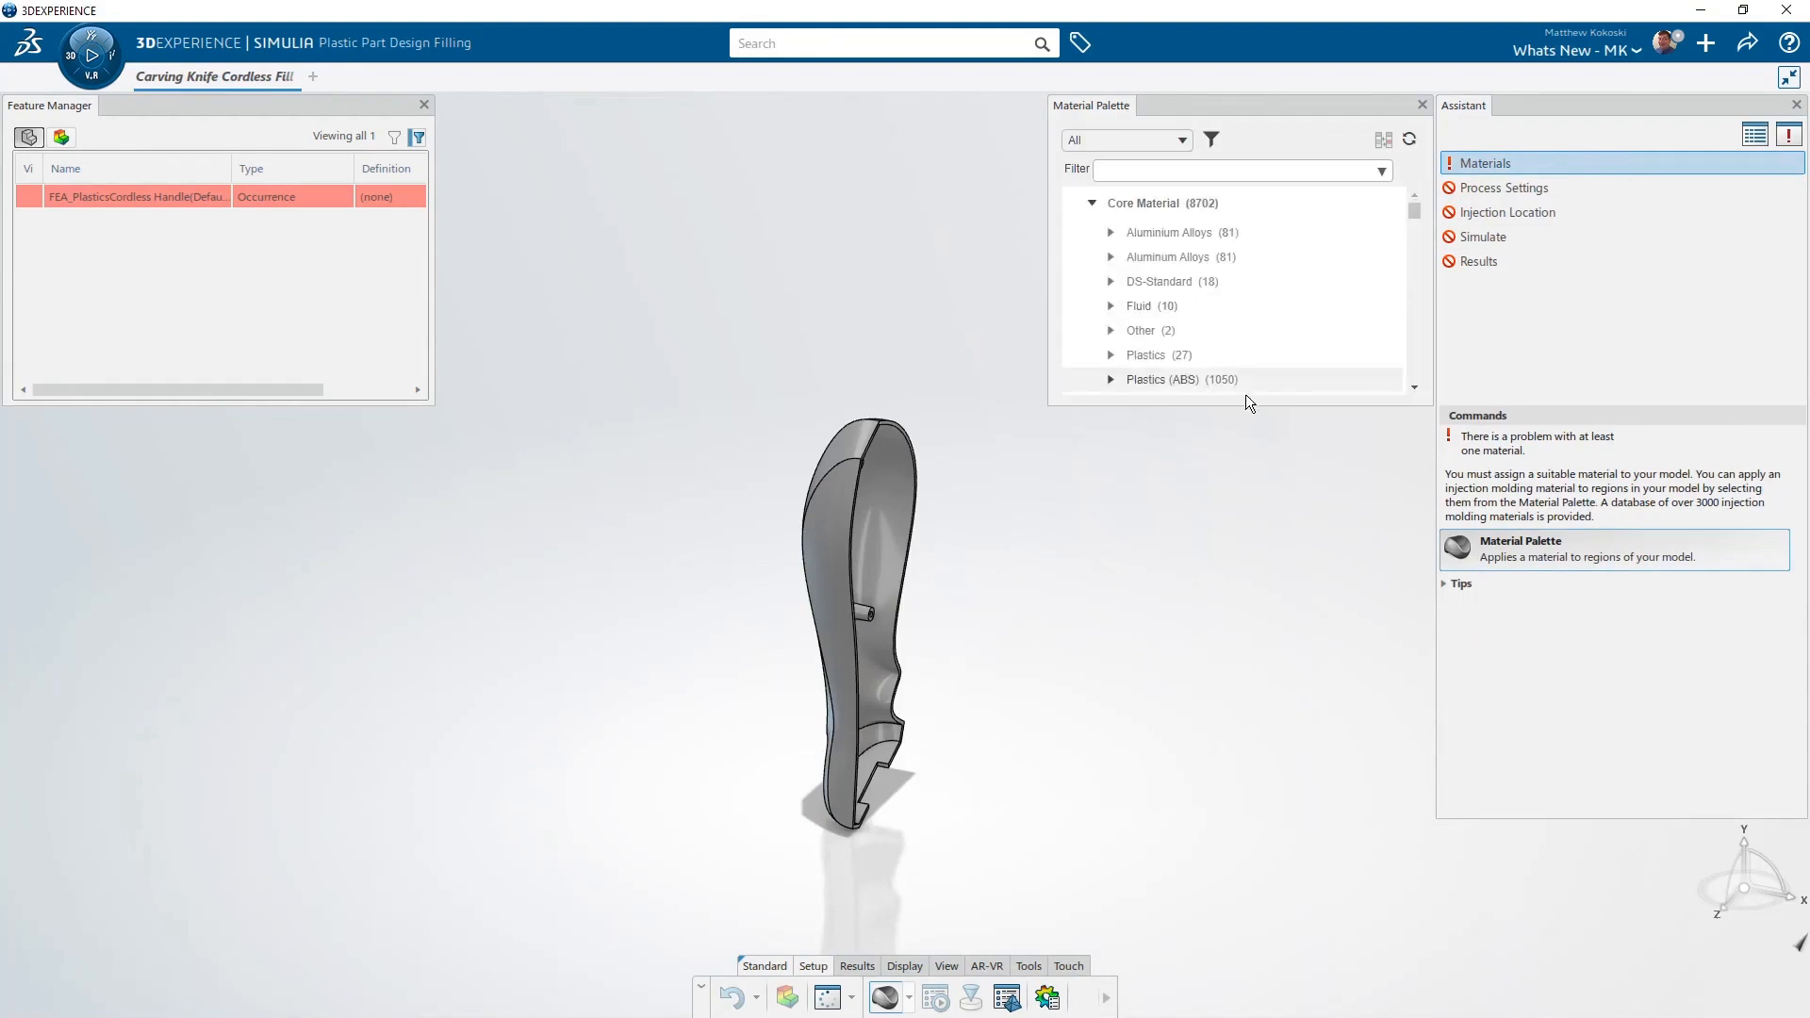
pyautogui.click(1111, 379)
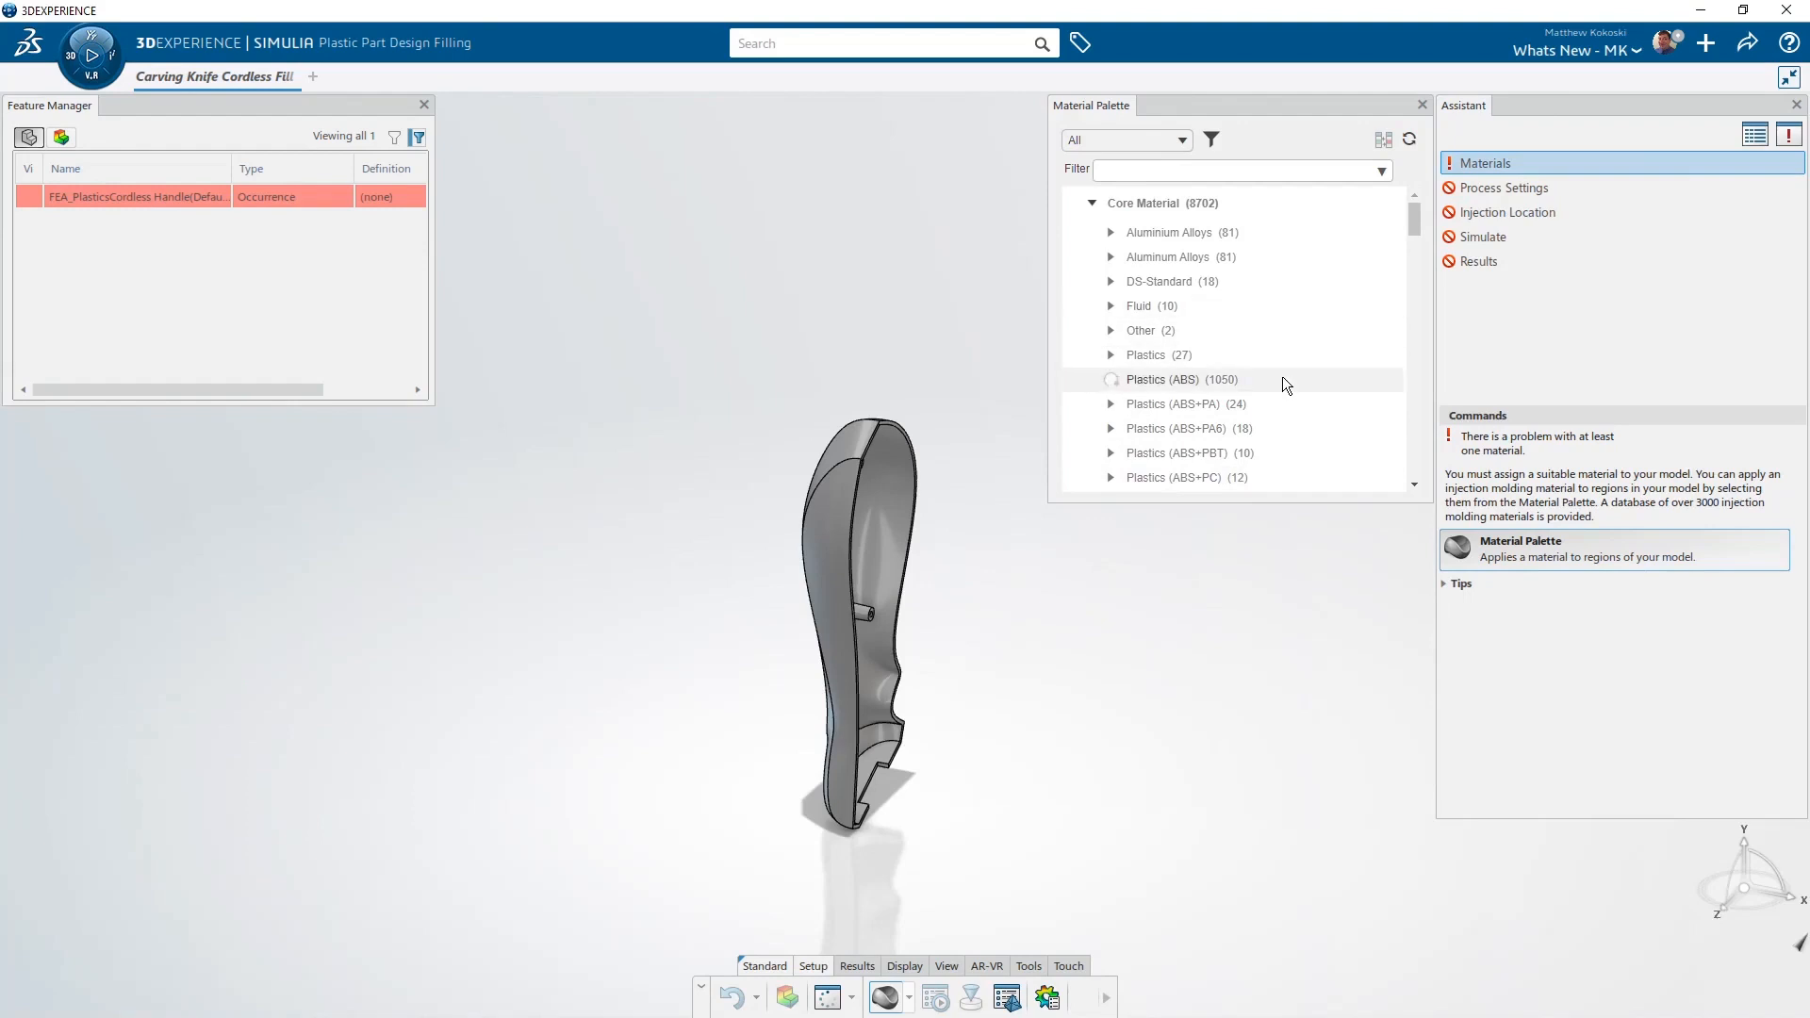
pyautogui.moveTo(1419, 216); pyautogui.dragTo(1418, 323)
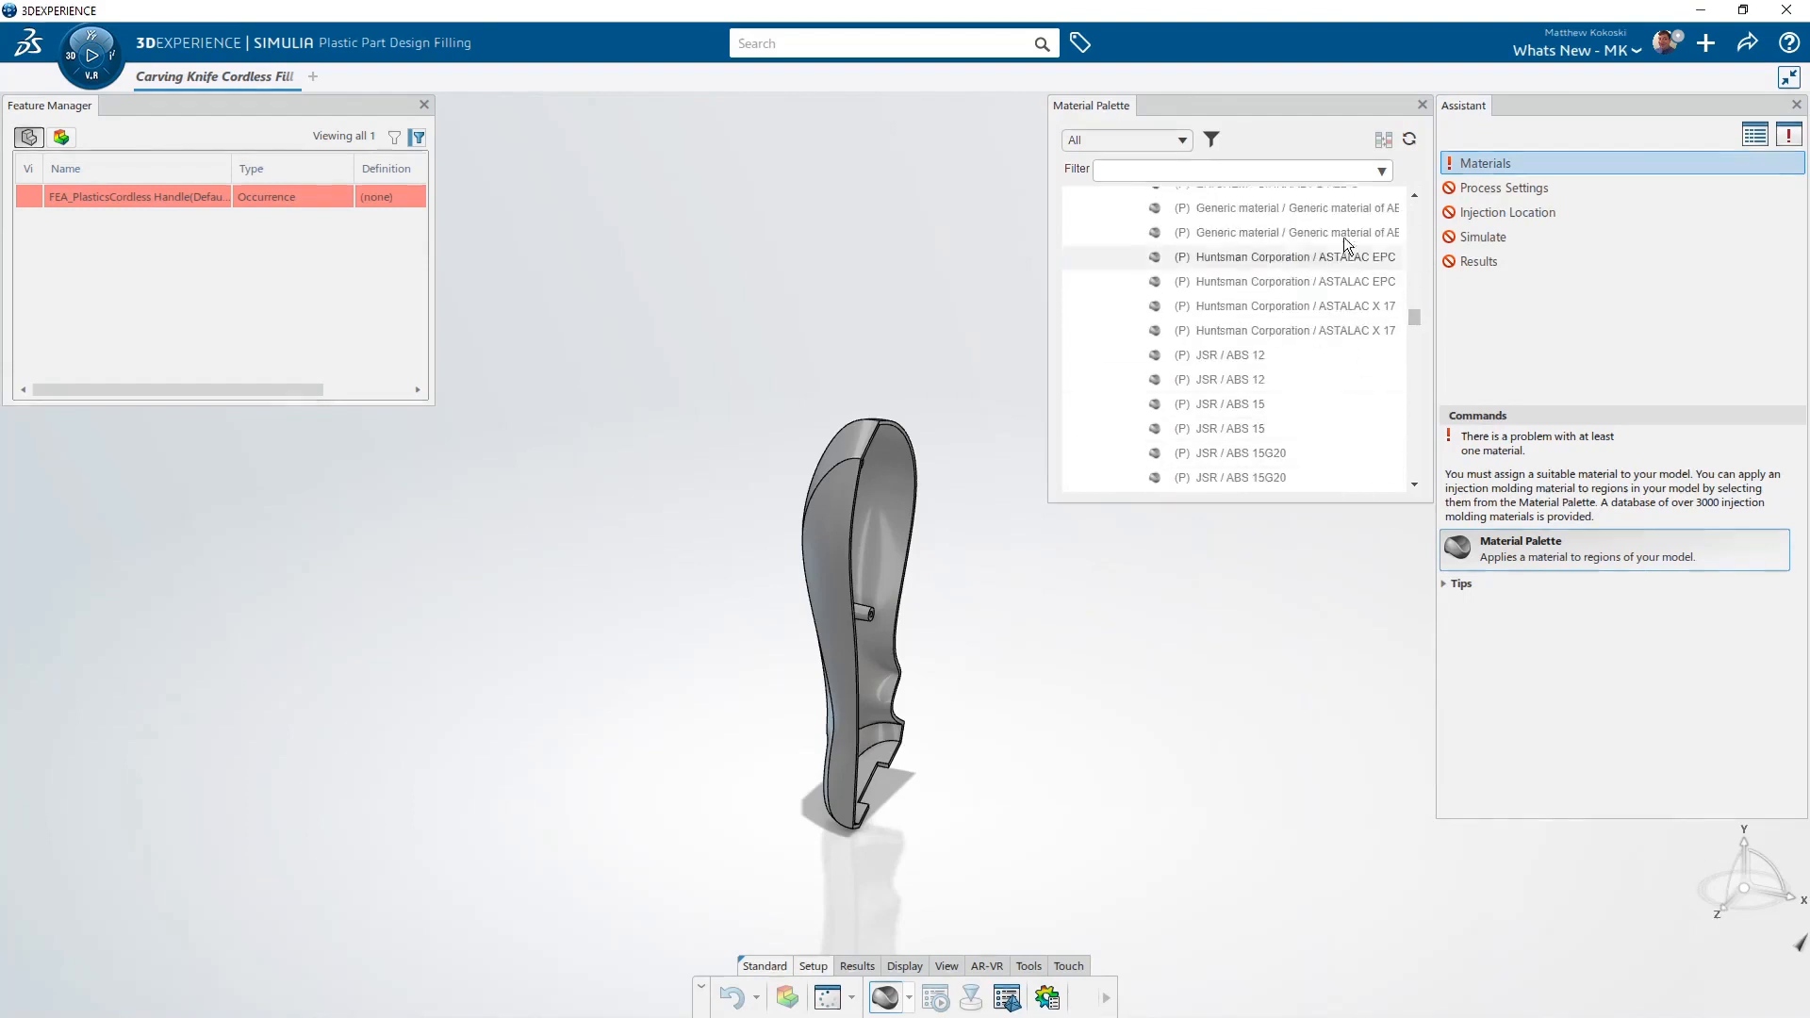
pyautogui.click(1416, 193)
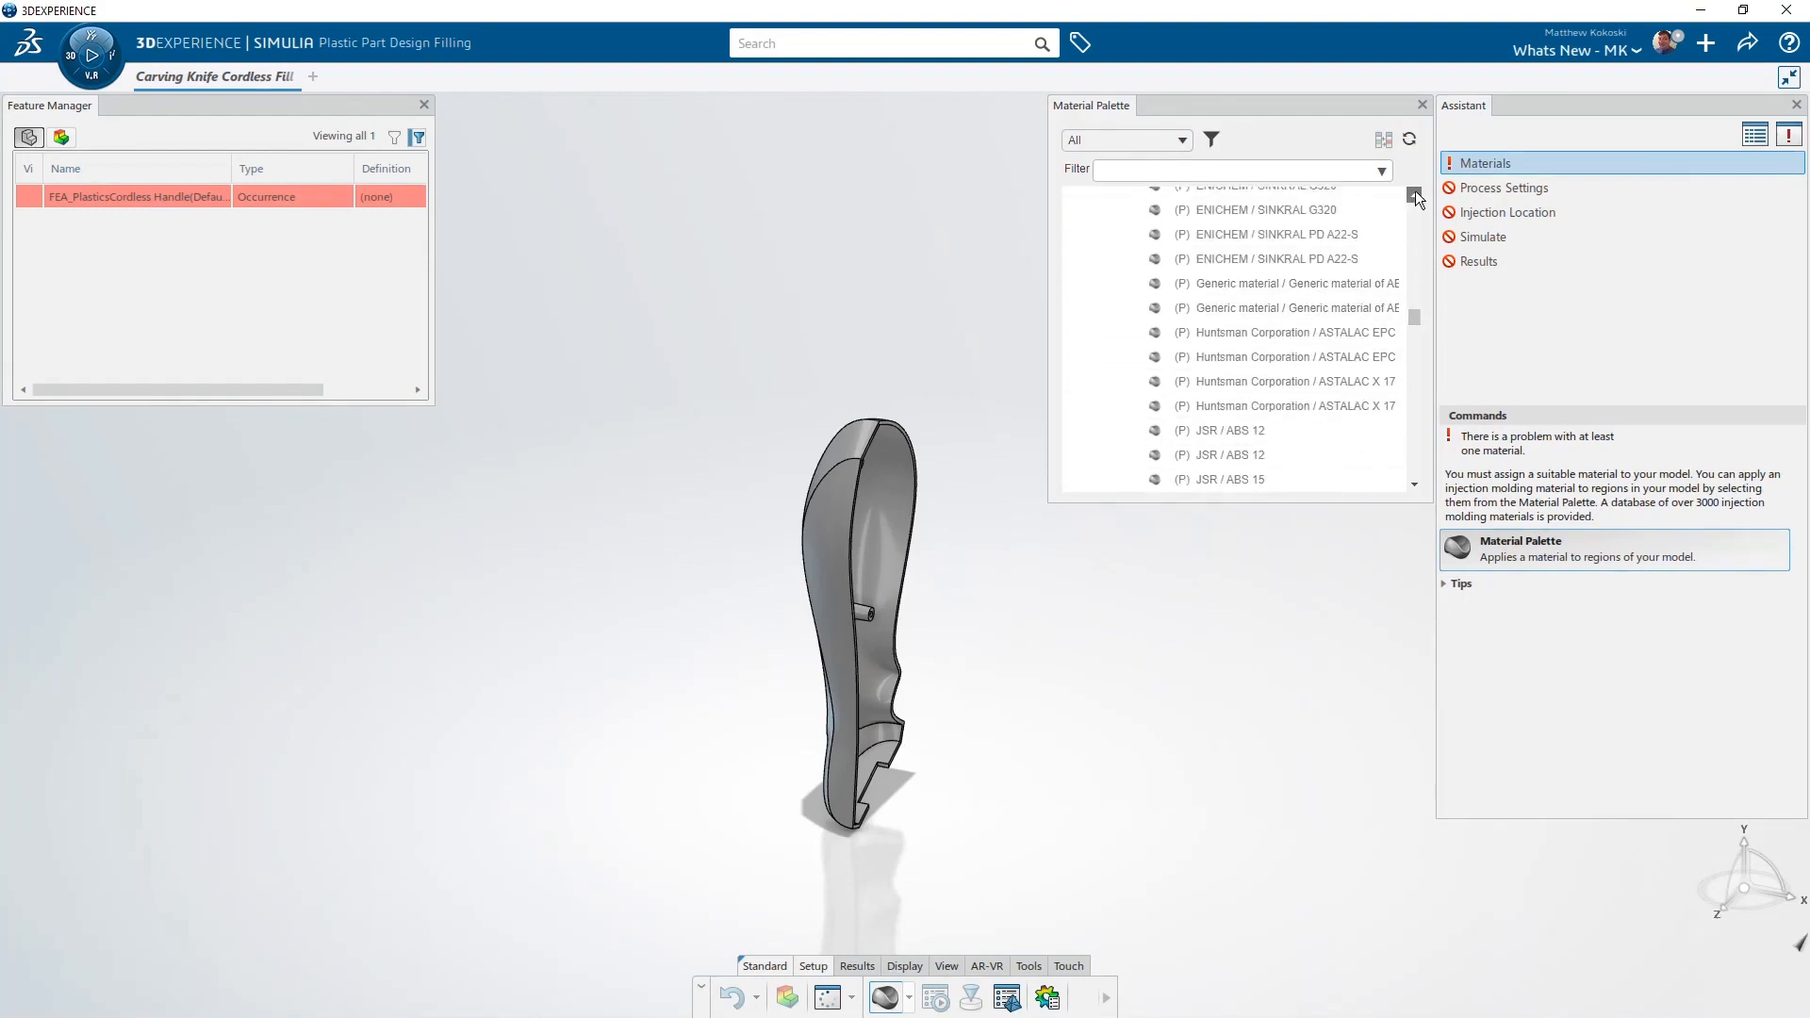
# Examine the properties and simulation data of (P) Generic material / Generic material of ABS.
pyautogui.click(1337, 283)
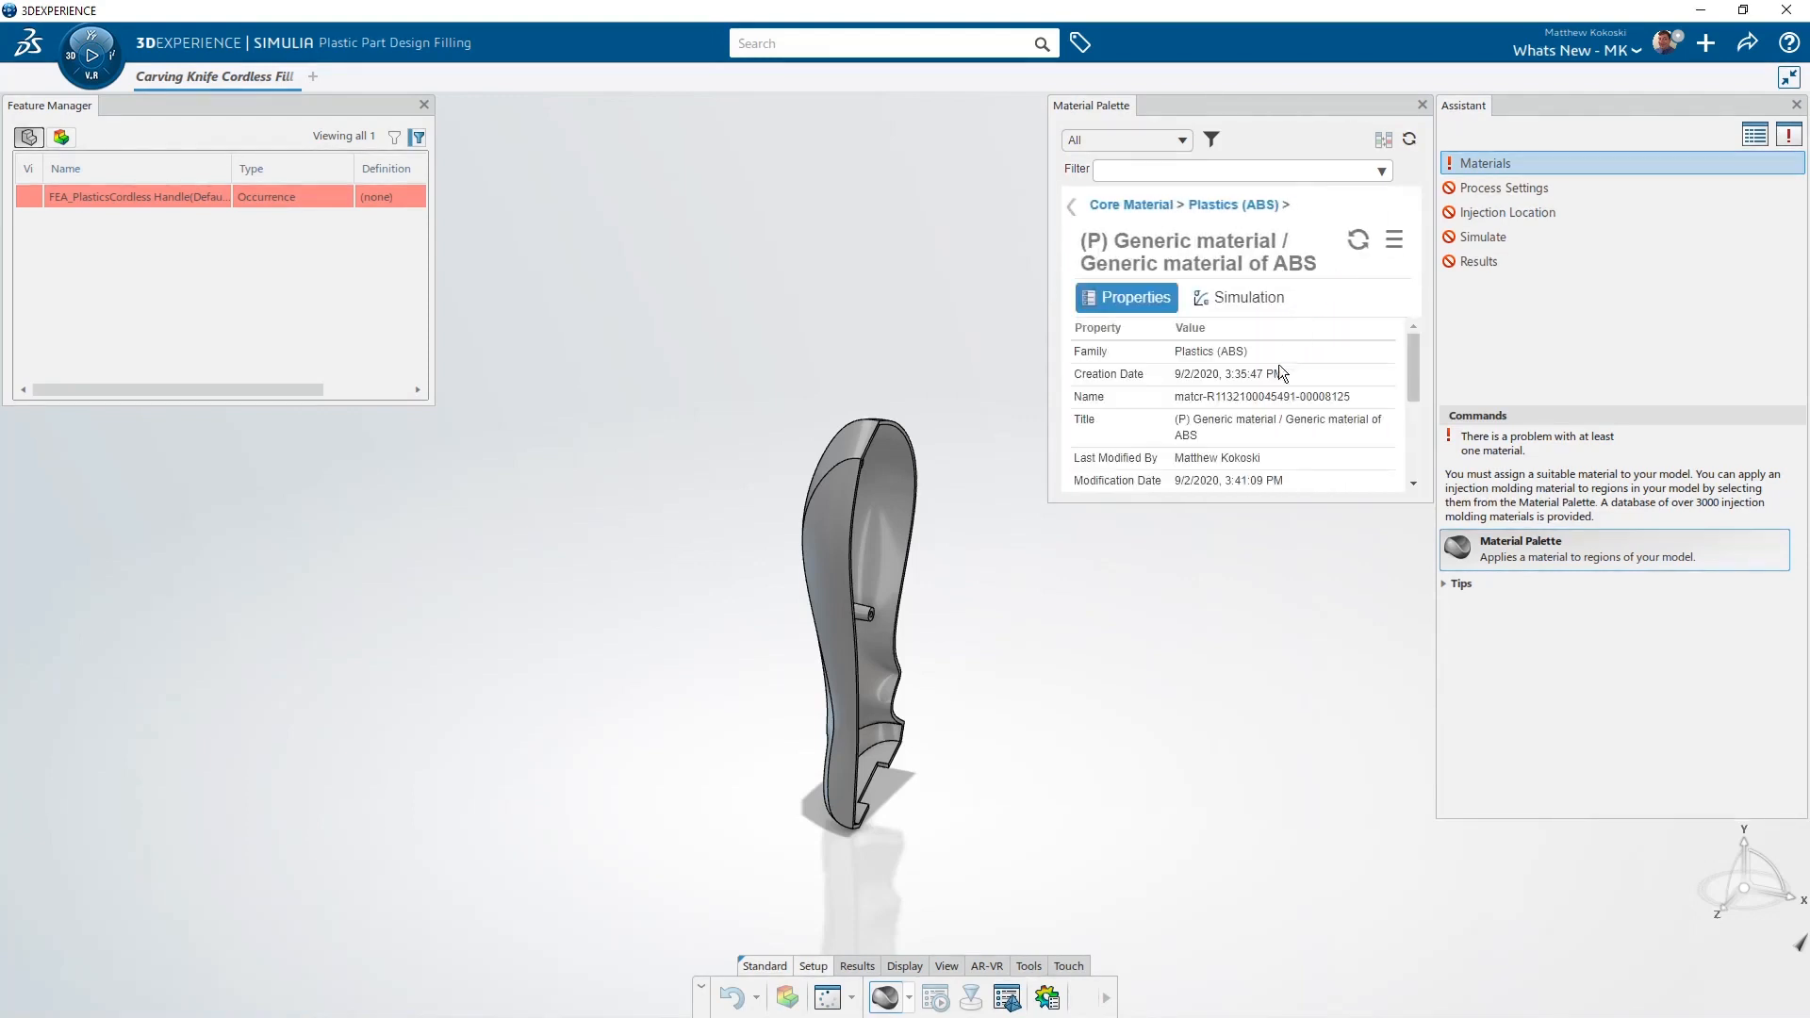
pyautogui.click(1236, 298)
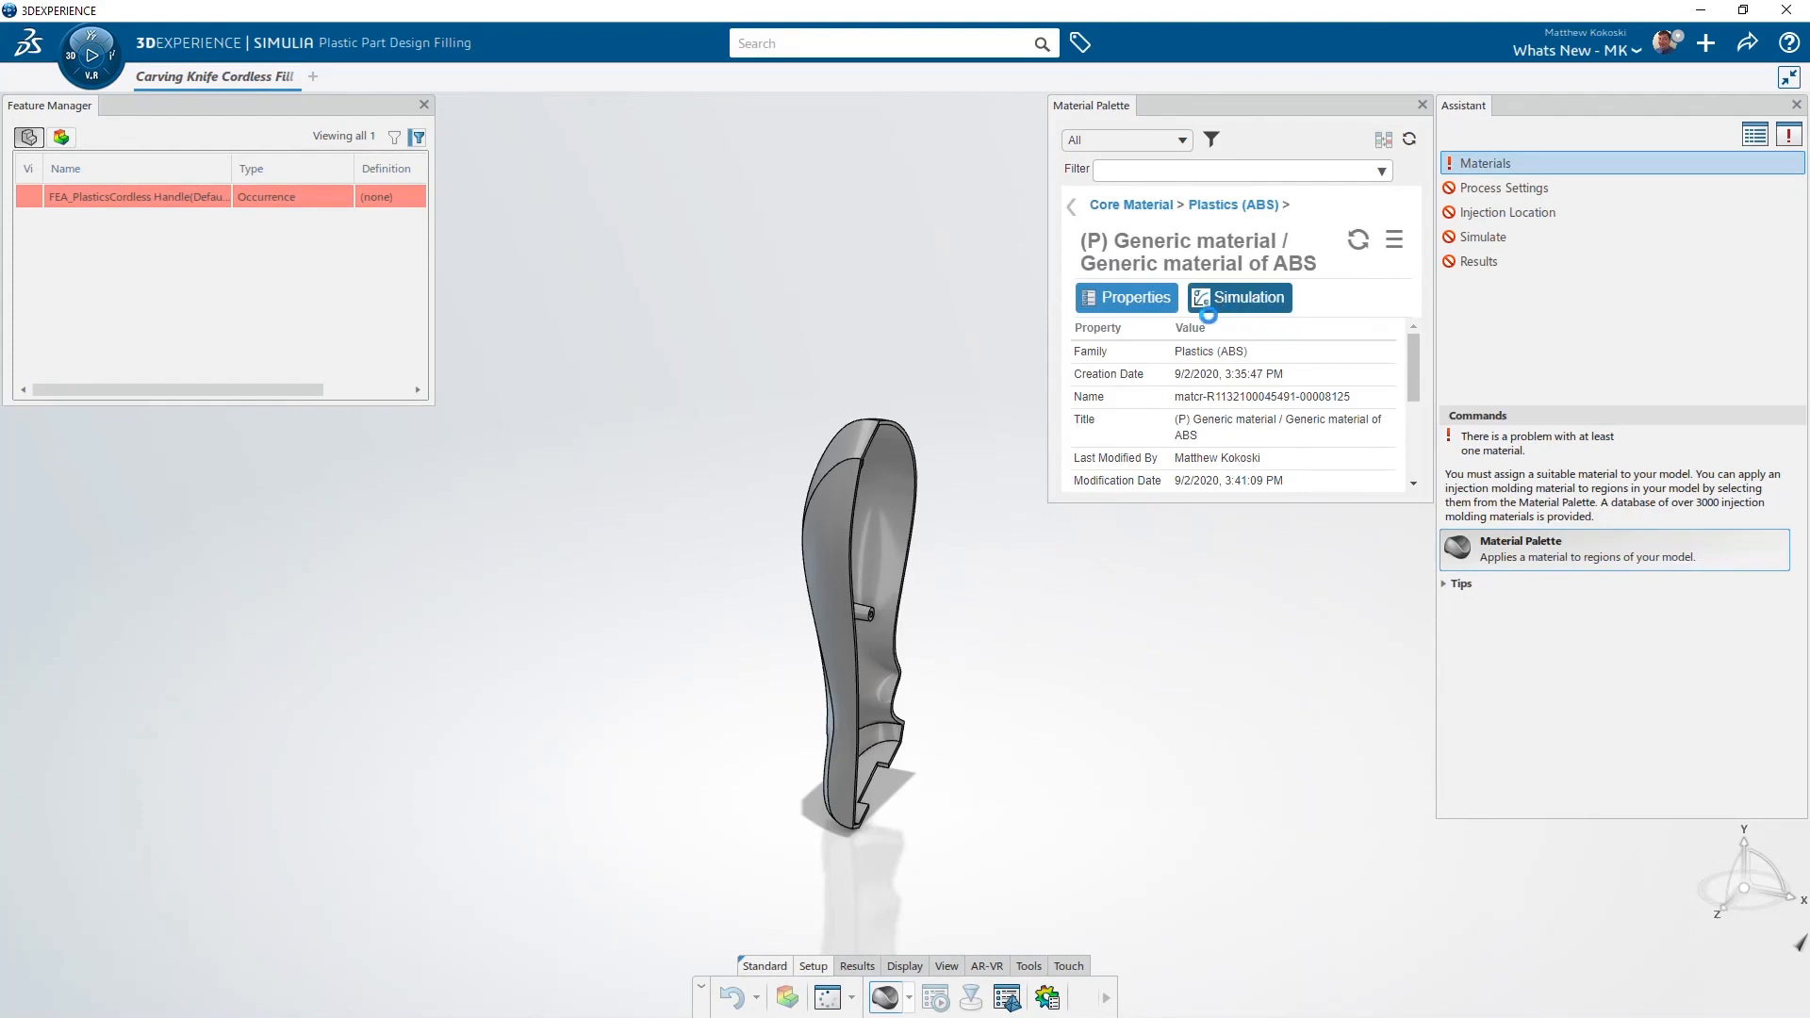
pyautogui.moveTo(1412, 375); pyautogui.dragTo(1360, 247)
pyautogui.click(1071, 206)
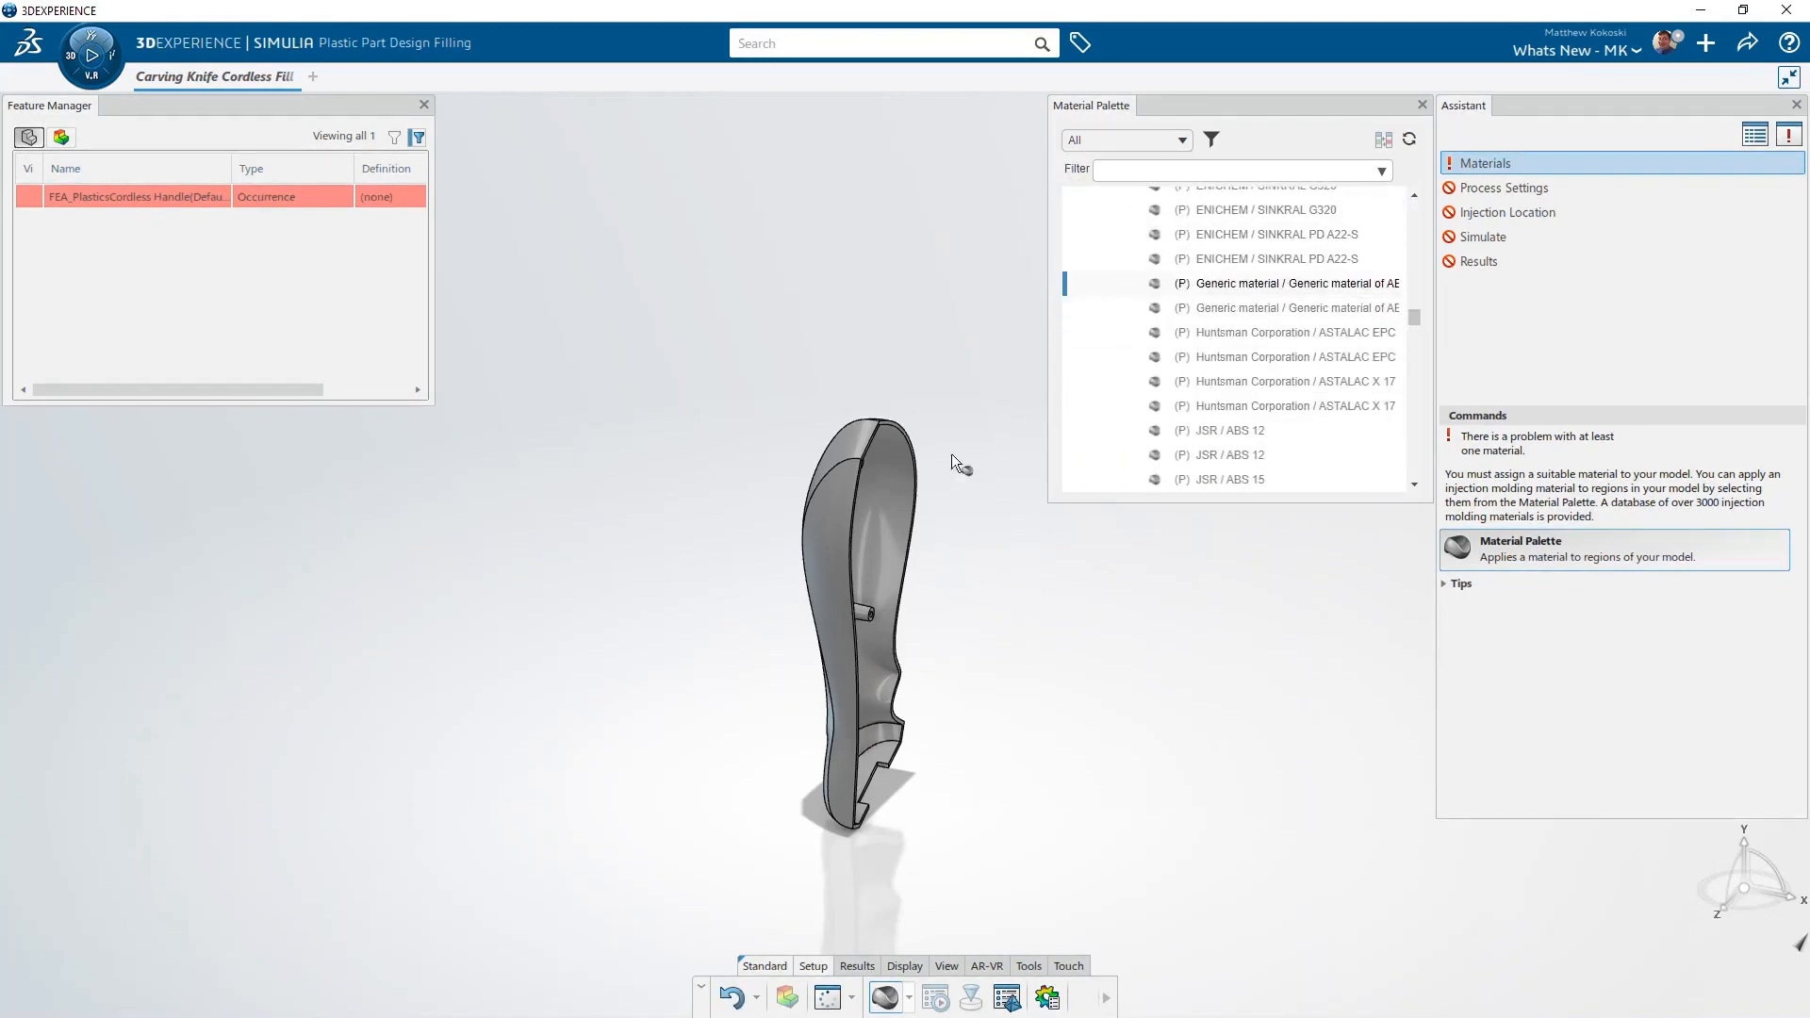
# Apply (P) Generic material / Generic material of ABS to the handle and close the Material Palette.
pyautogui.click(902, 493)
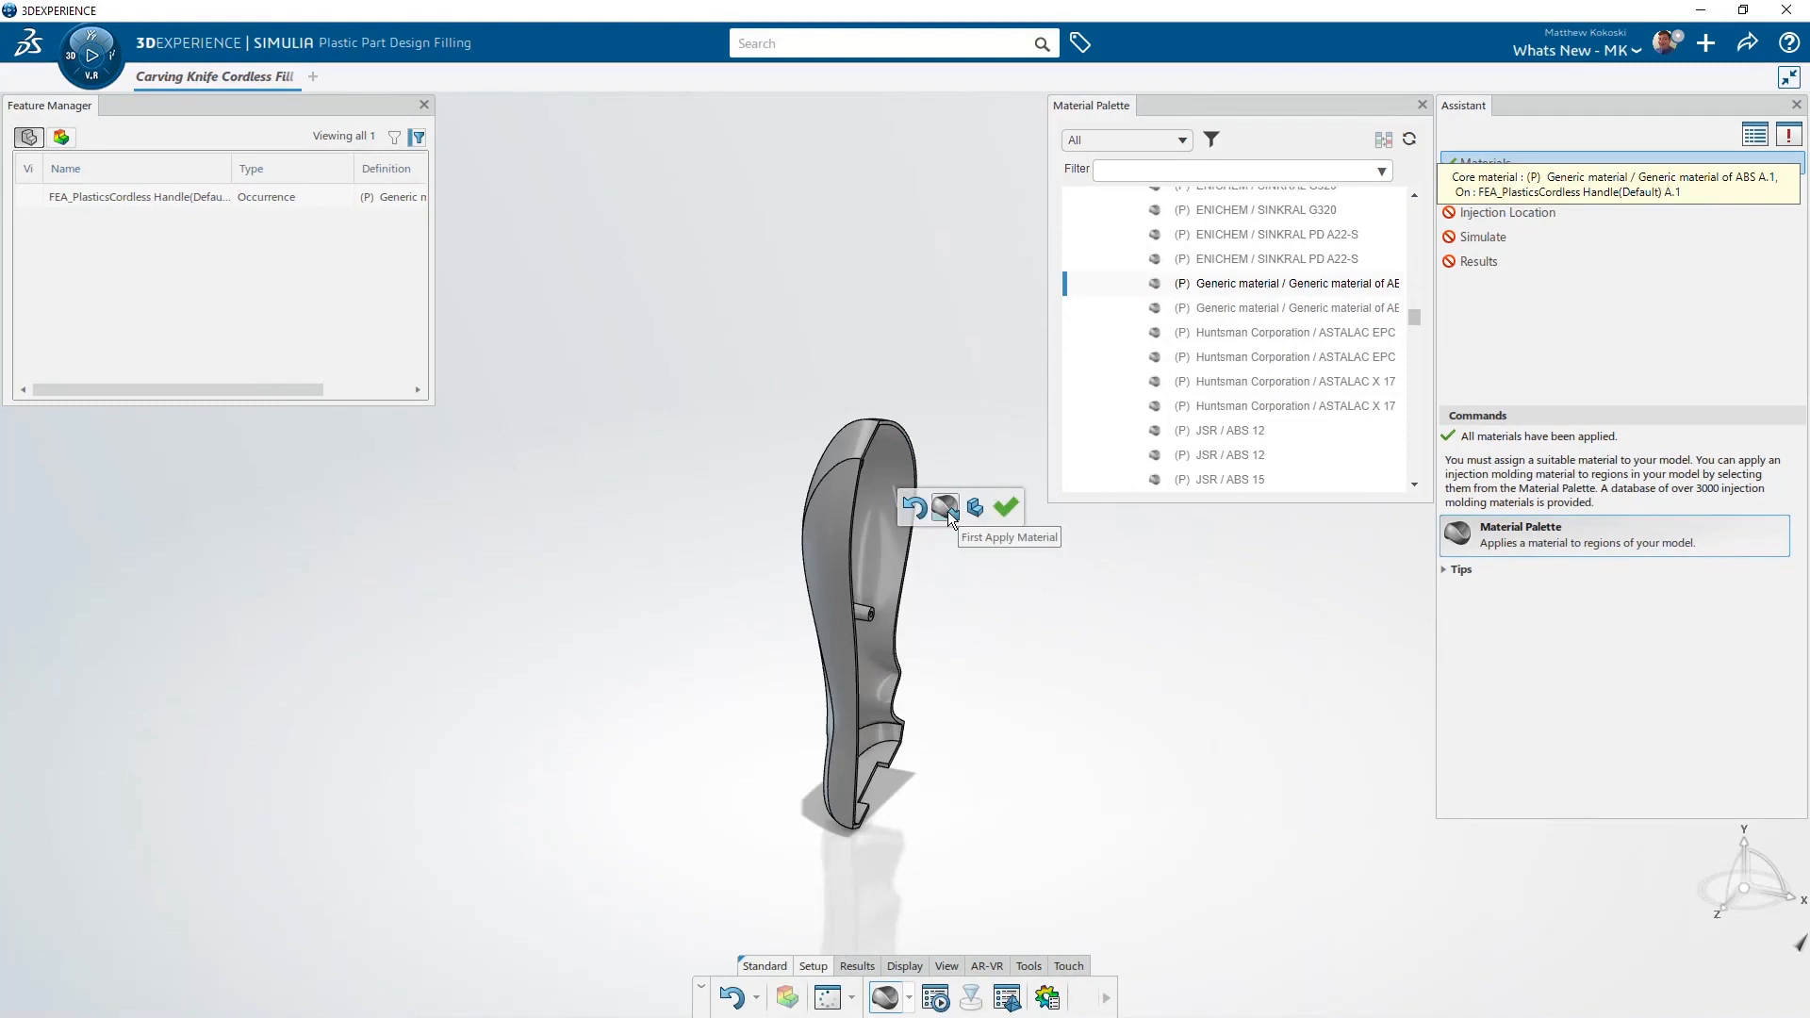
pyautogui.click(1007, 507)
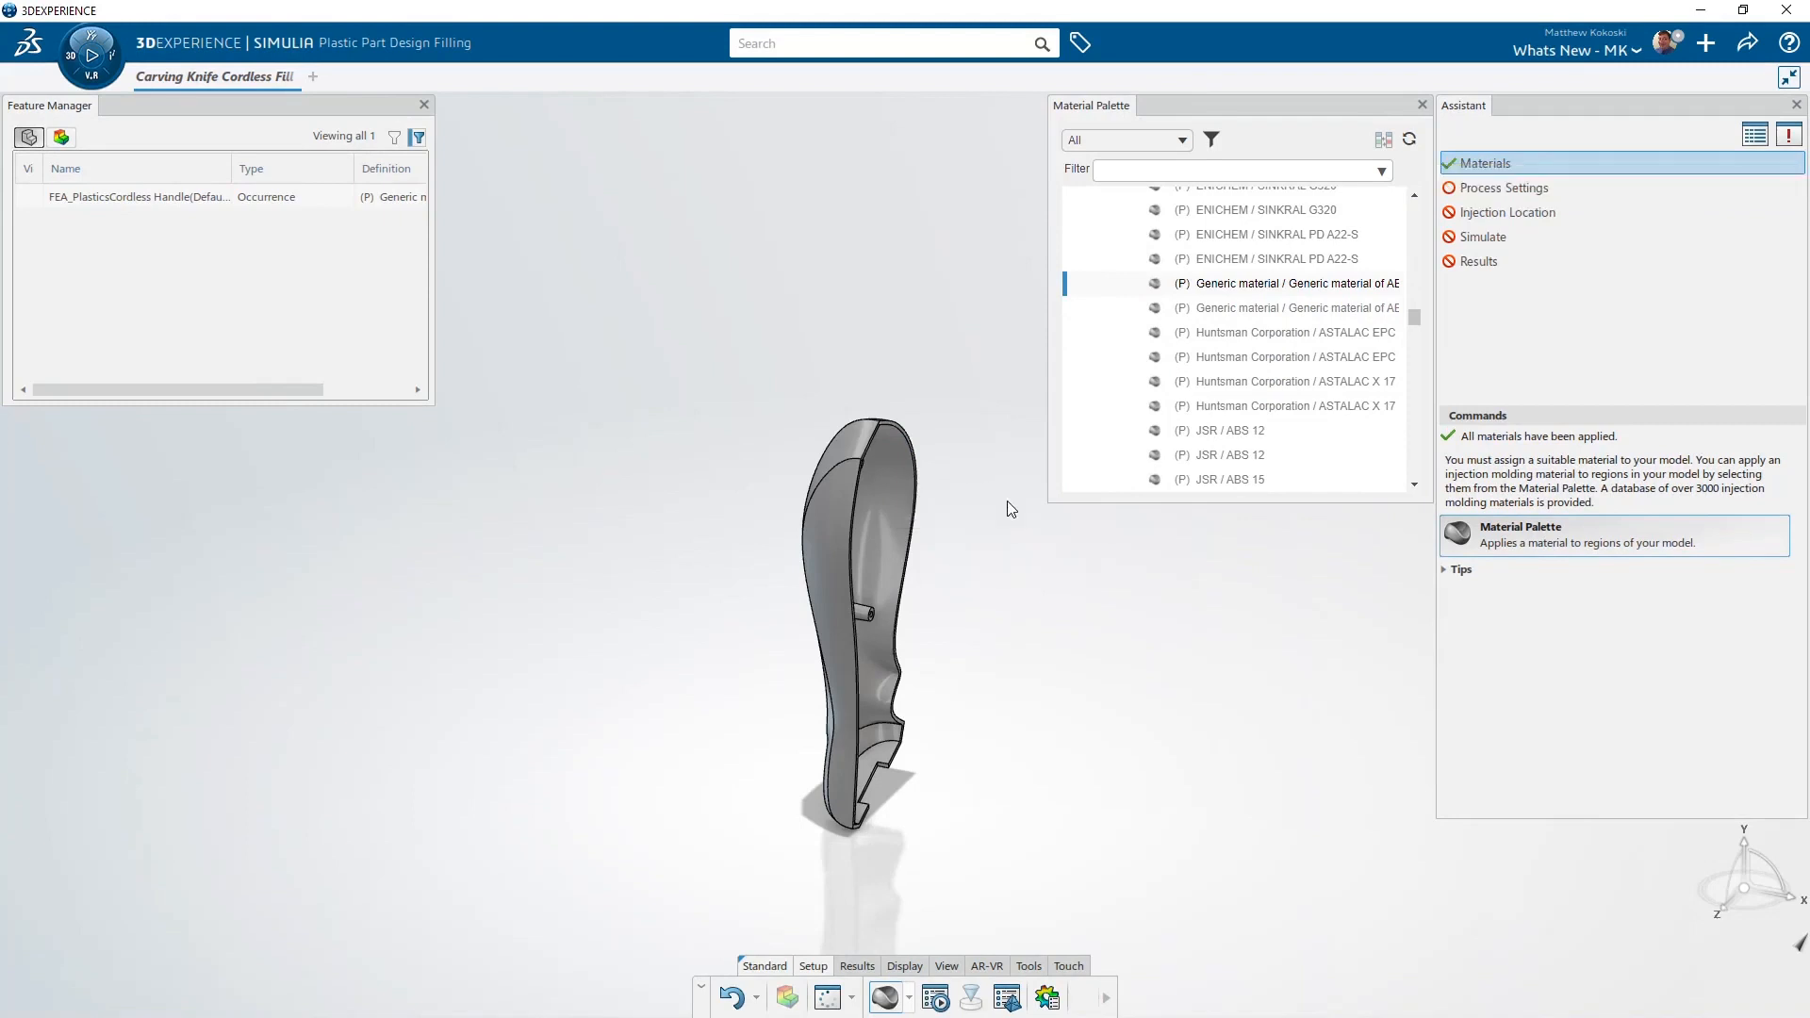
pyautogui.click(1423, 105)
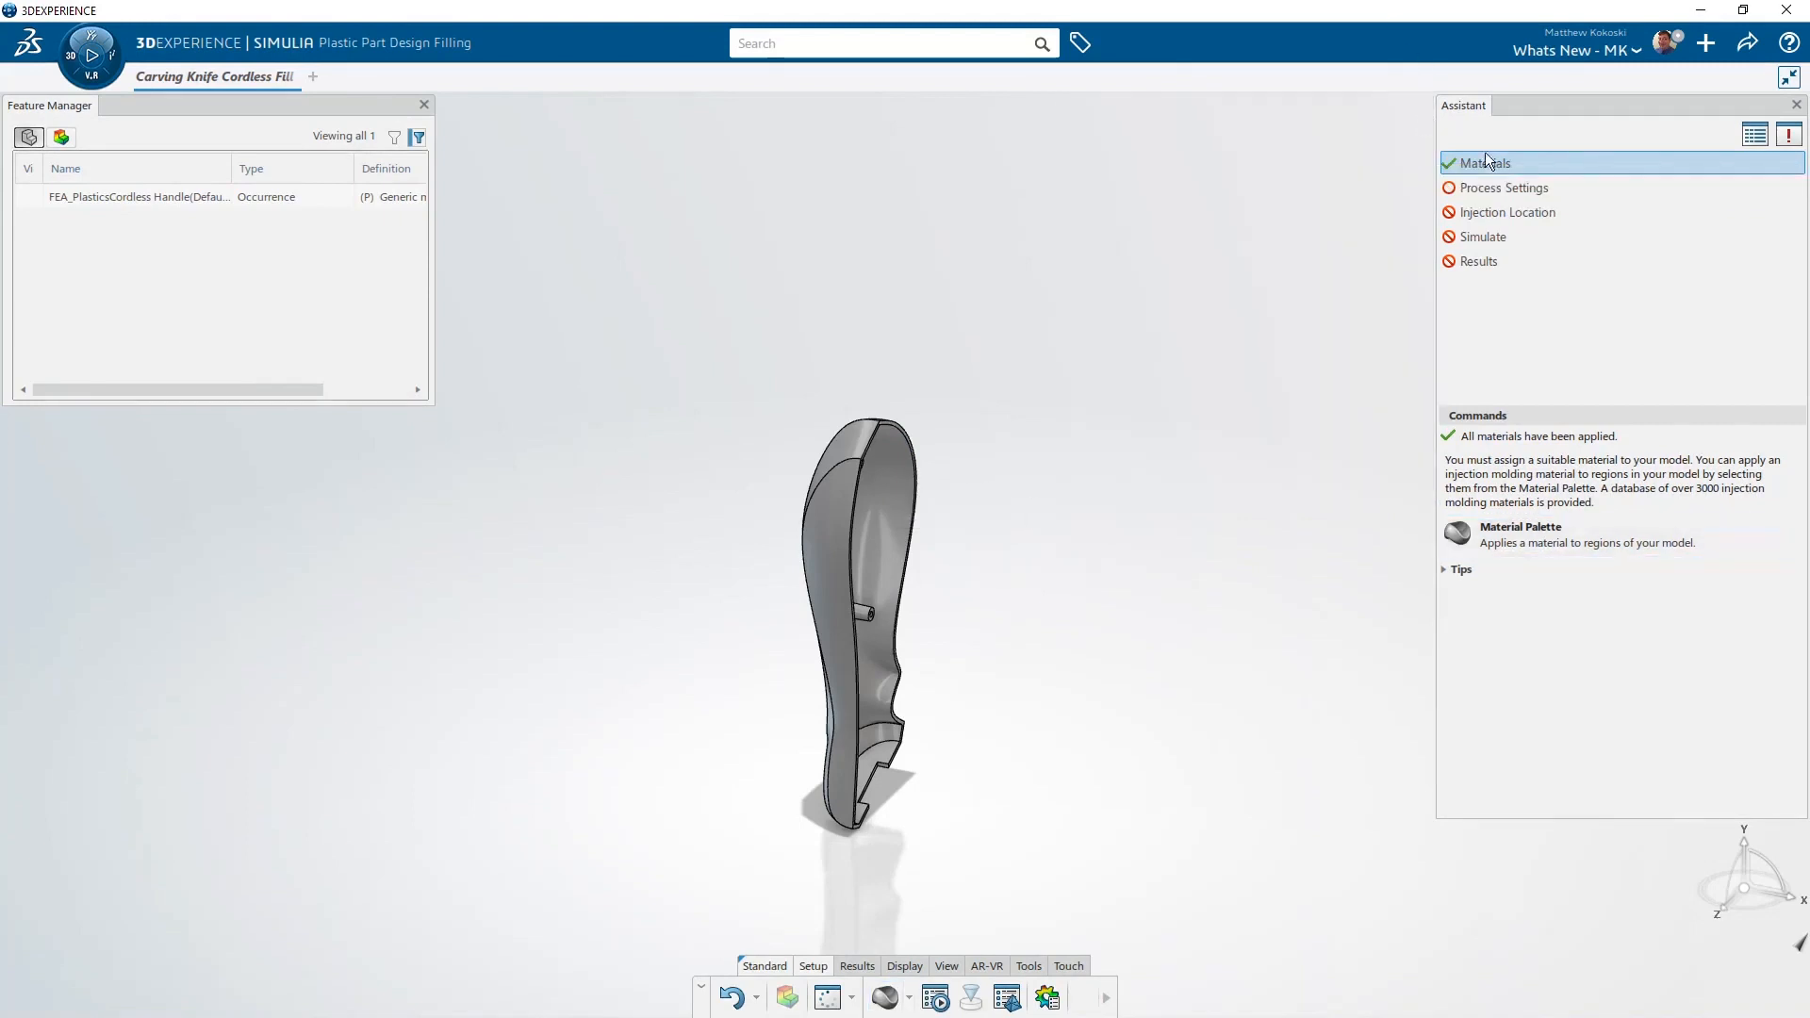
# Define the process settings with the default melt temperature, mold temperature, fill time and injection pressure limit.
pyautogui.click(1499, 188)
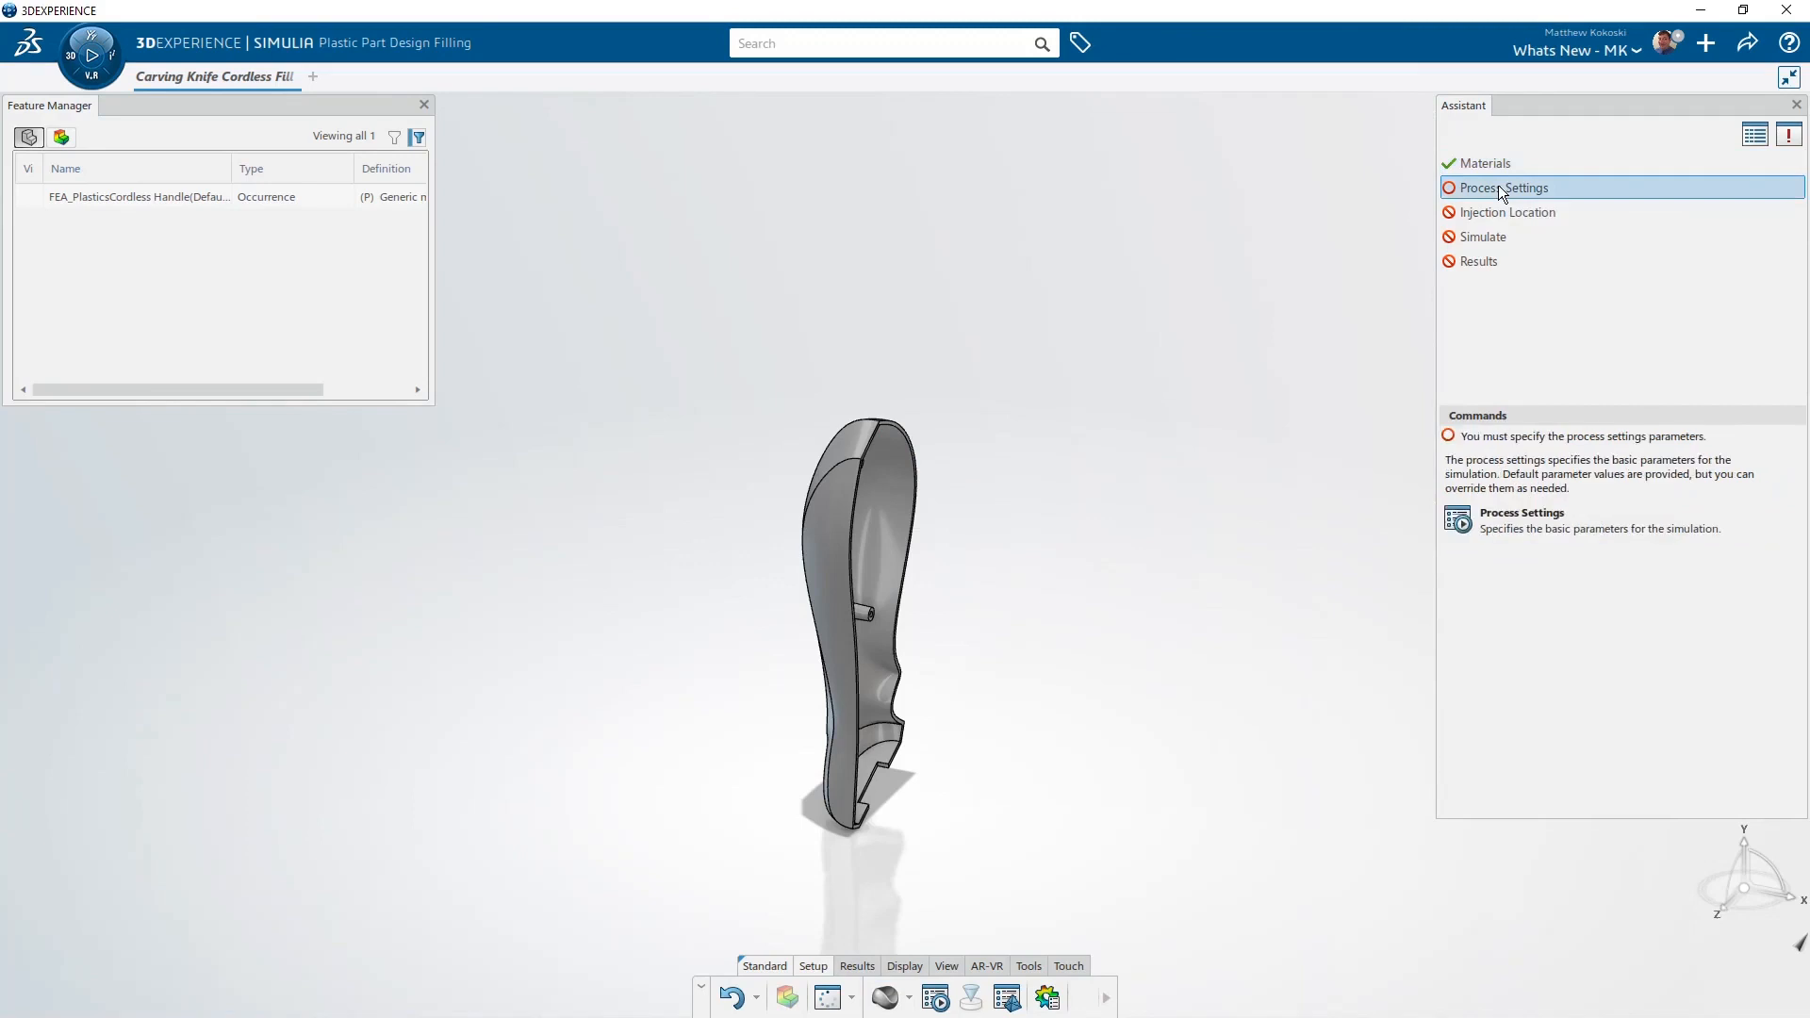
pyautogui.click(1457, 519)
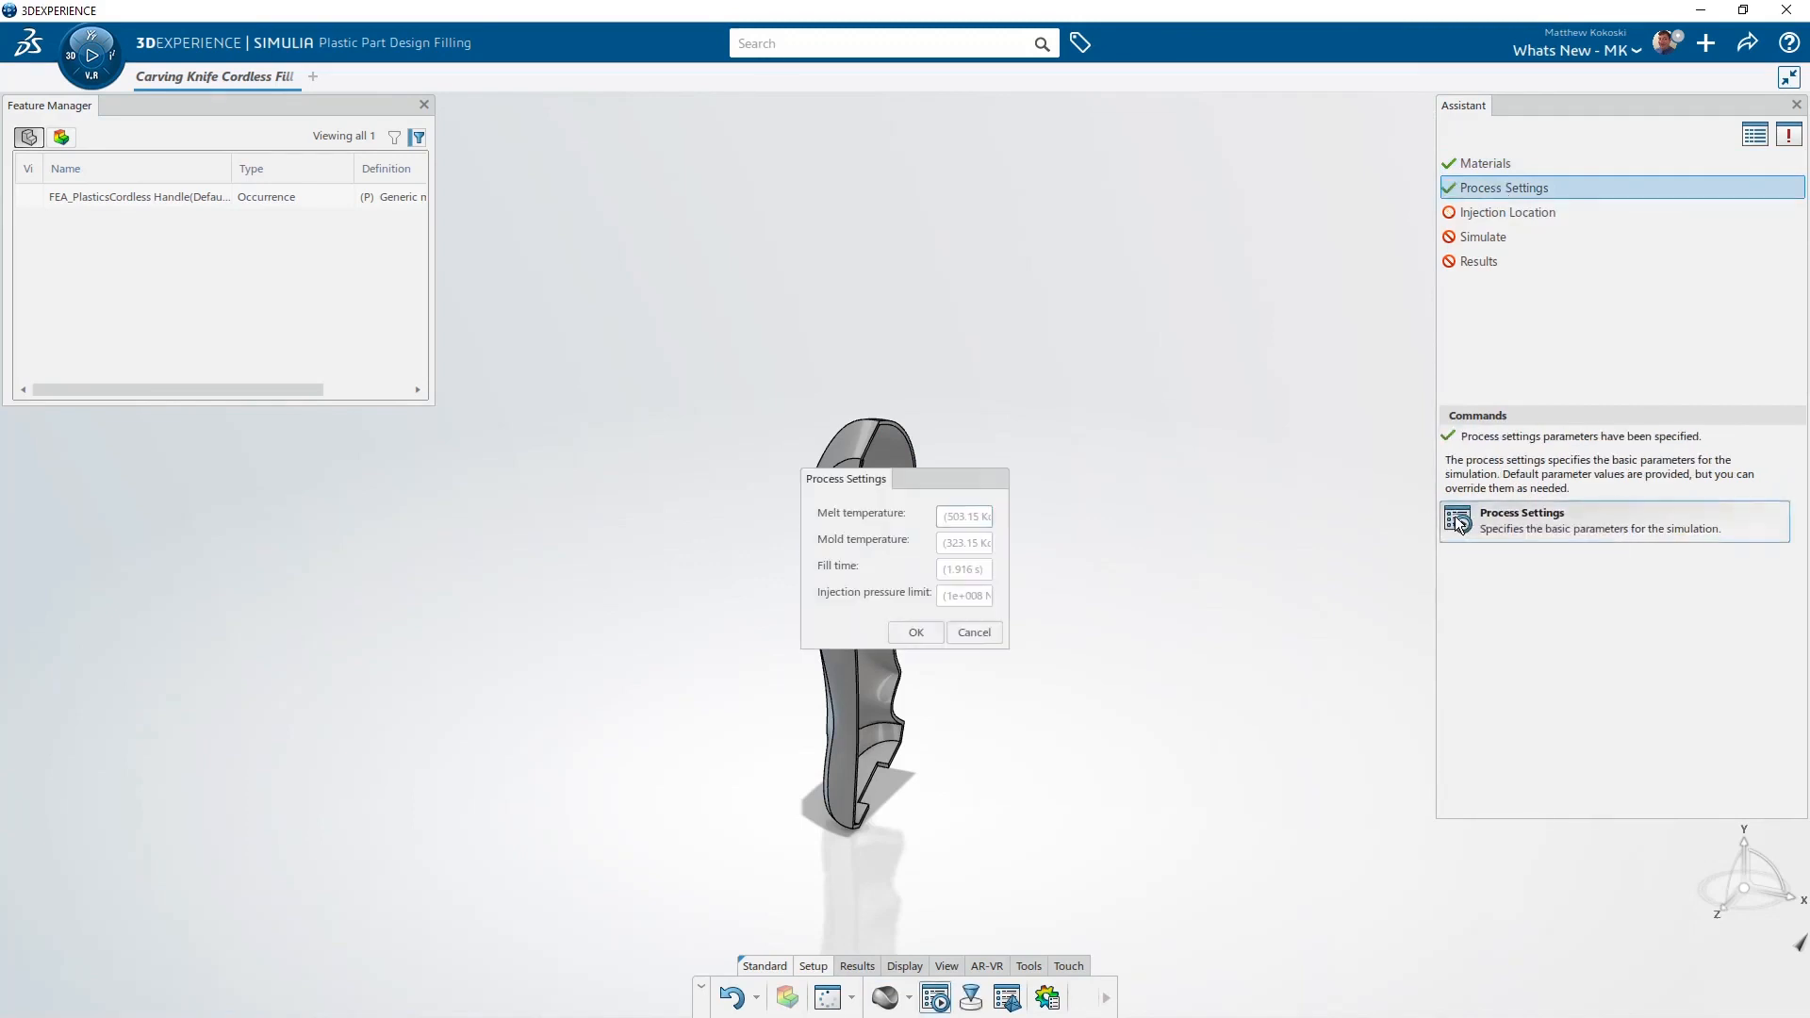
pyautogui.click(916, 632)
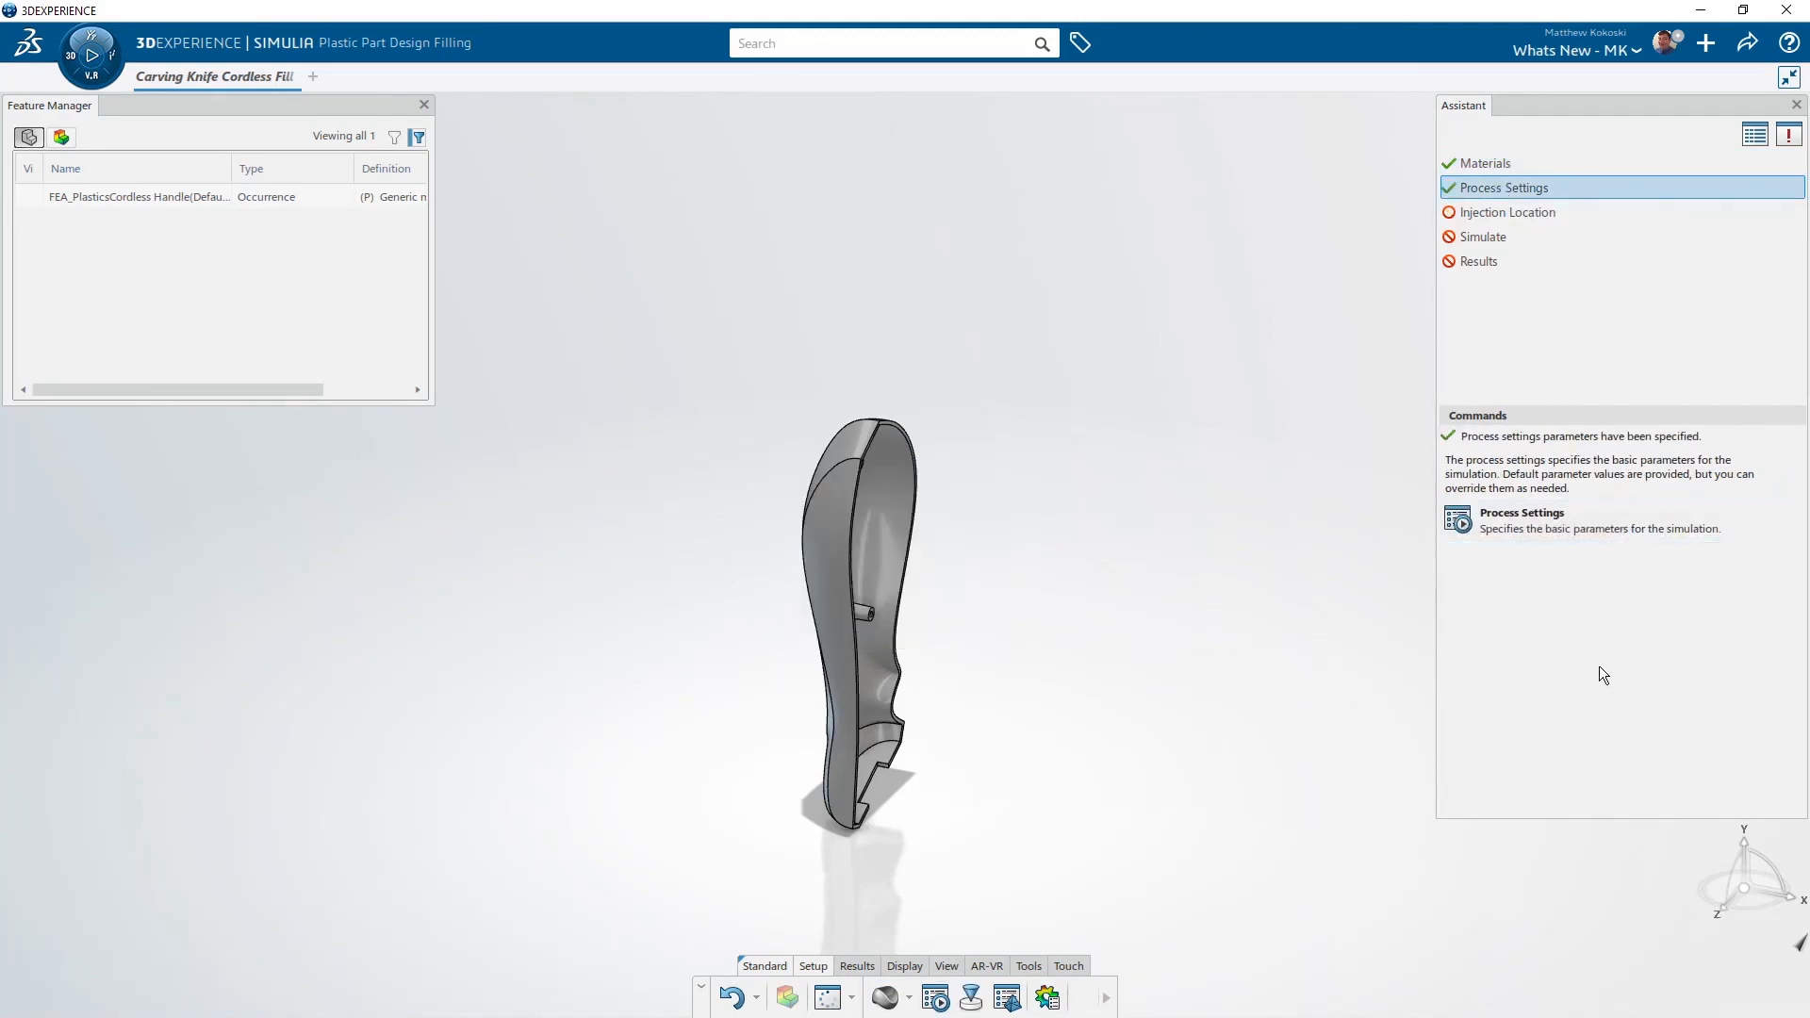
# Define a point injection location with a 3 mm diameter on the rim face at the rounded end of the handle.
pyautogui.click(1503, 209)
pyautogui.click(1456, 594)
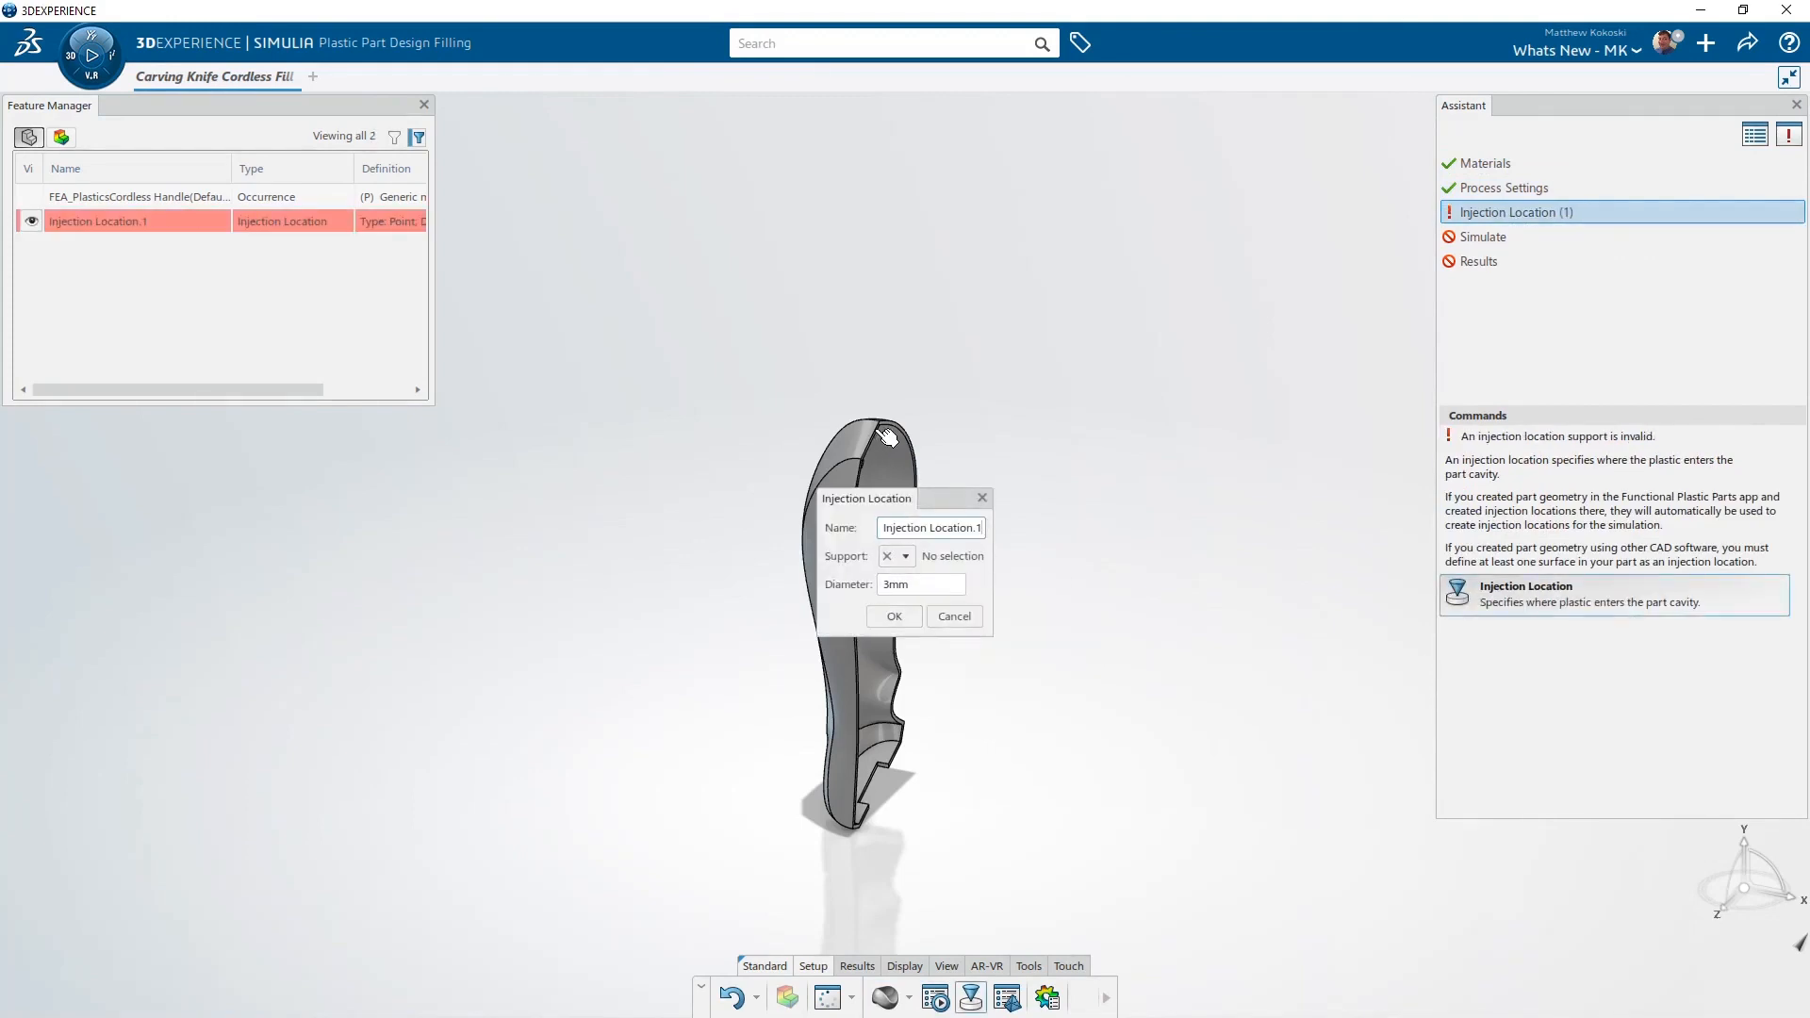
pyautogui.scroll(5, 884, 424)
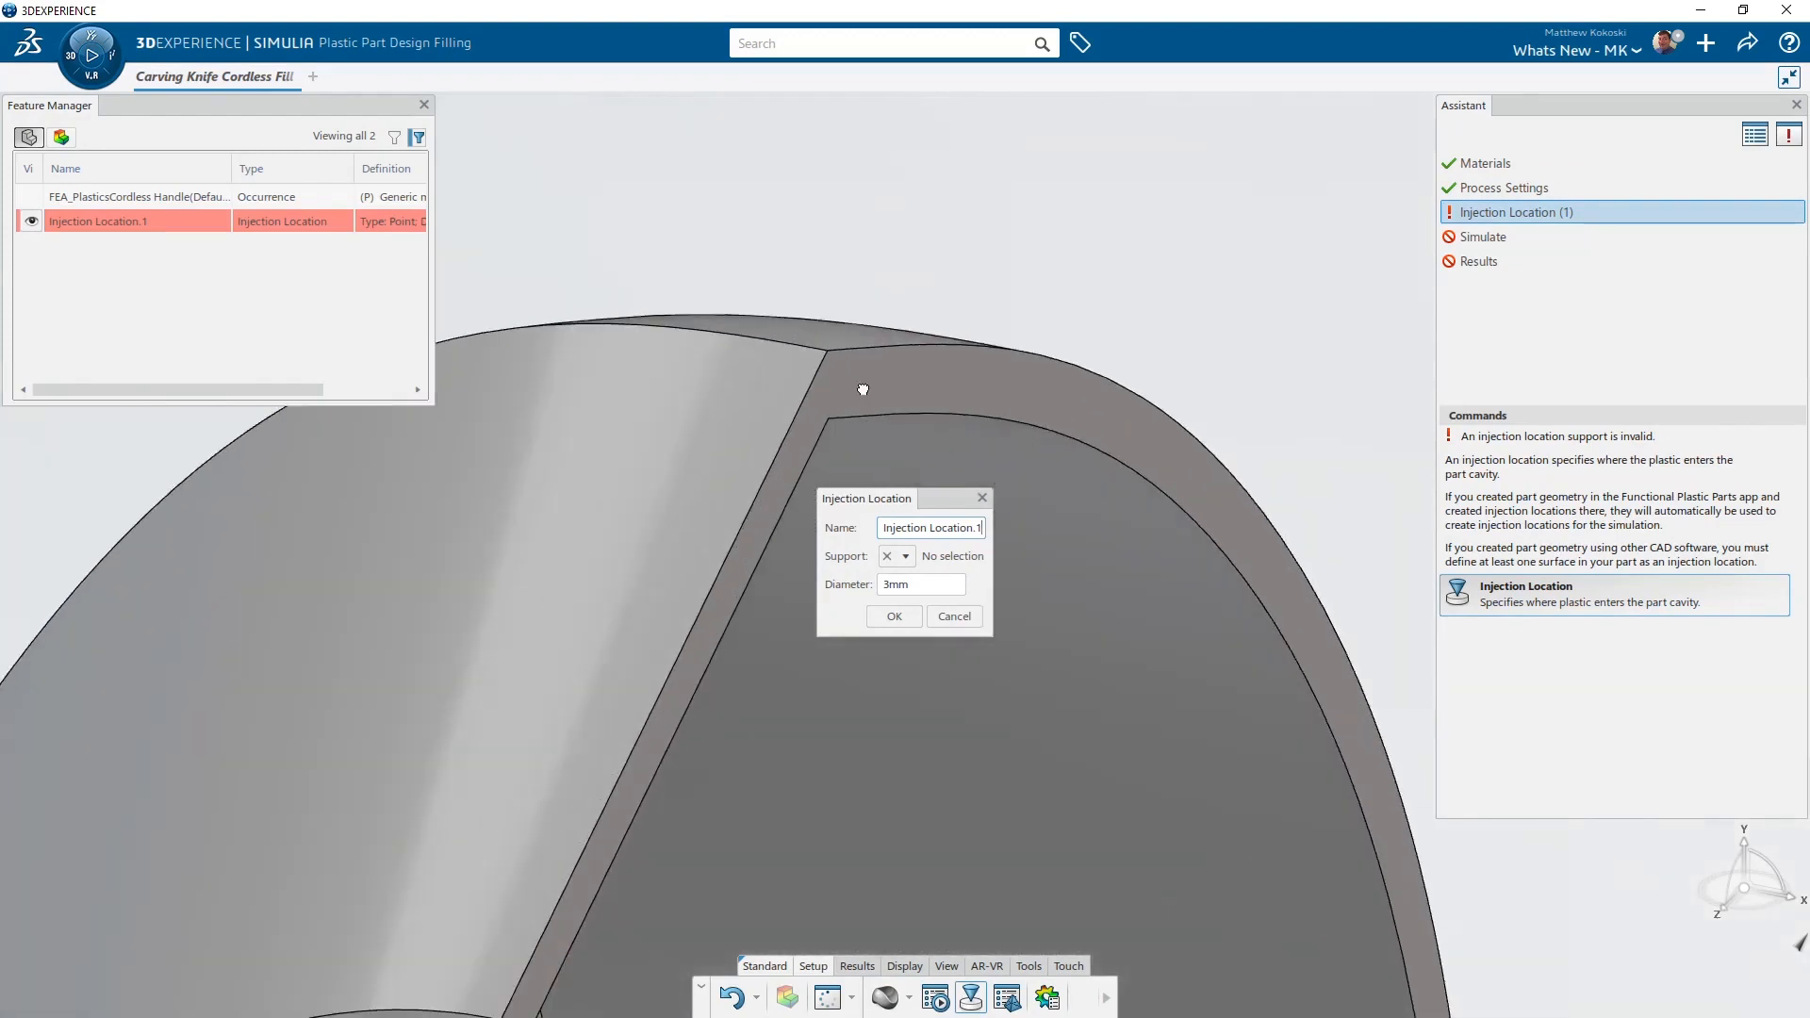
pyautogui.click(885, 421)
pyautogui.scroll(3, 885, 421)
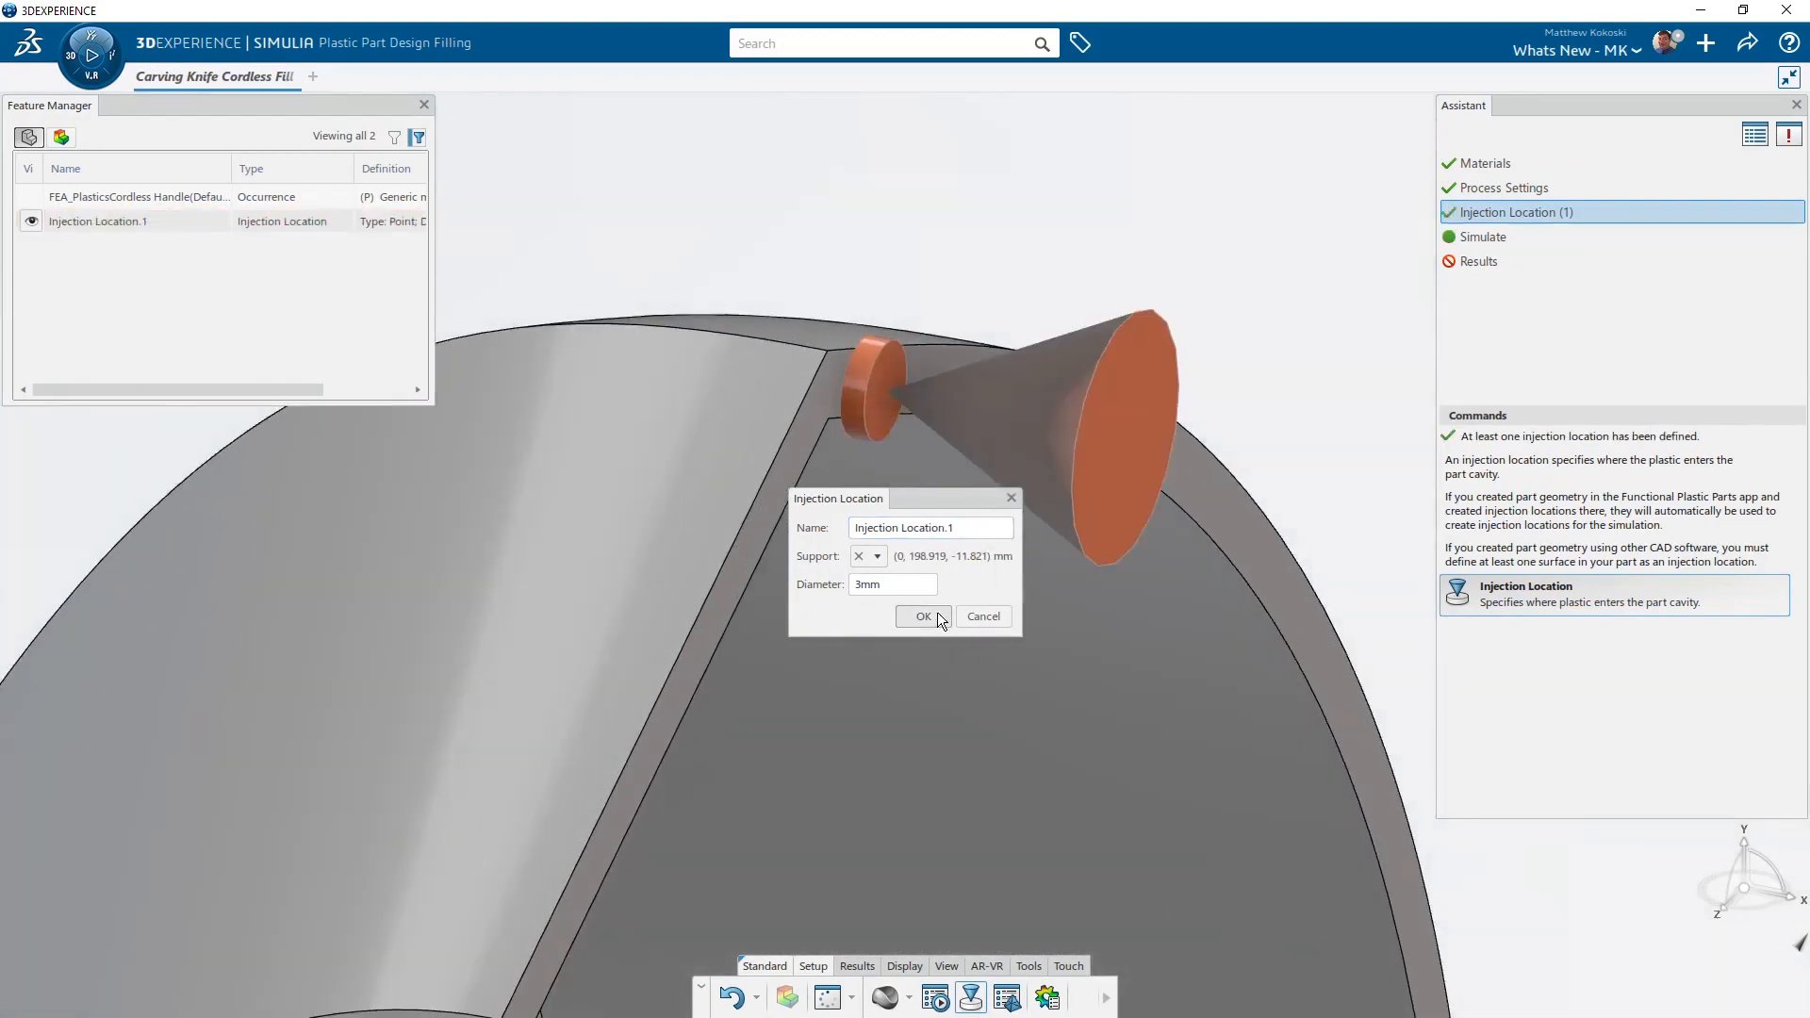
pyautogui.click(896, 616)
pyautogui.scroll(-8, 1144, 623)
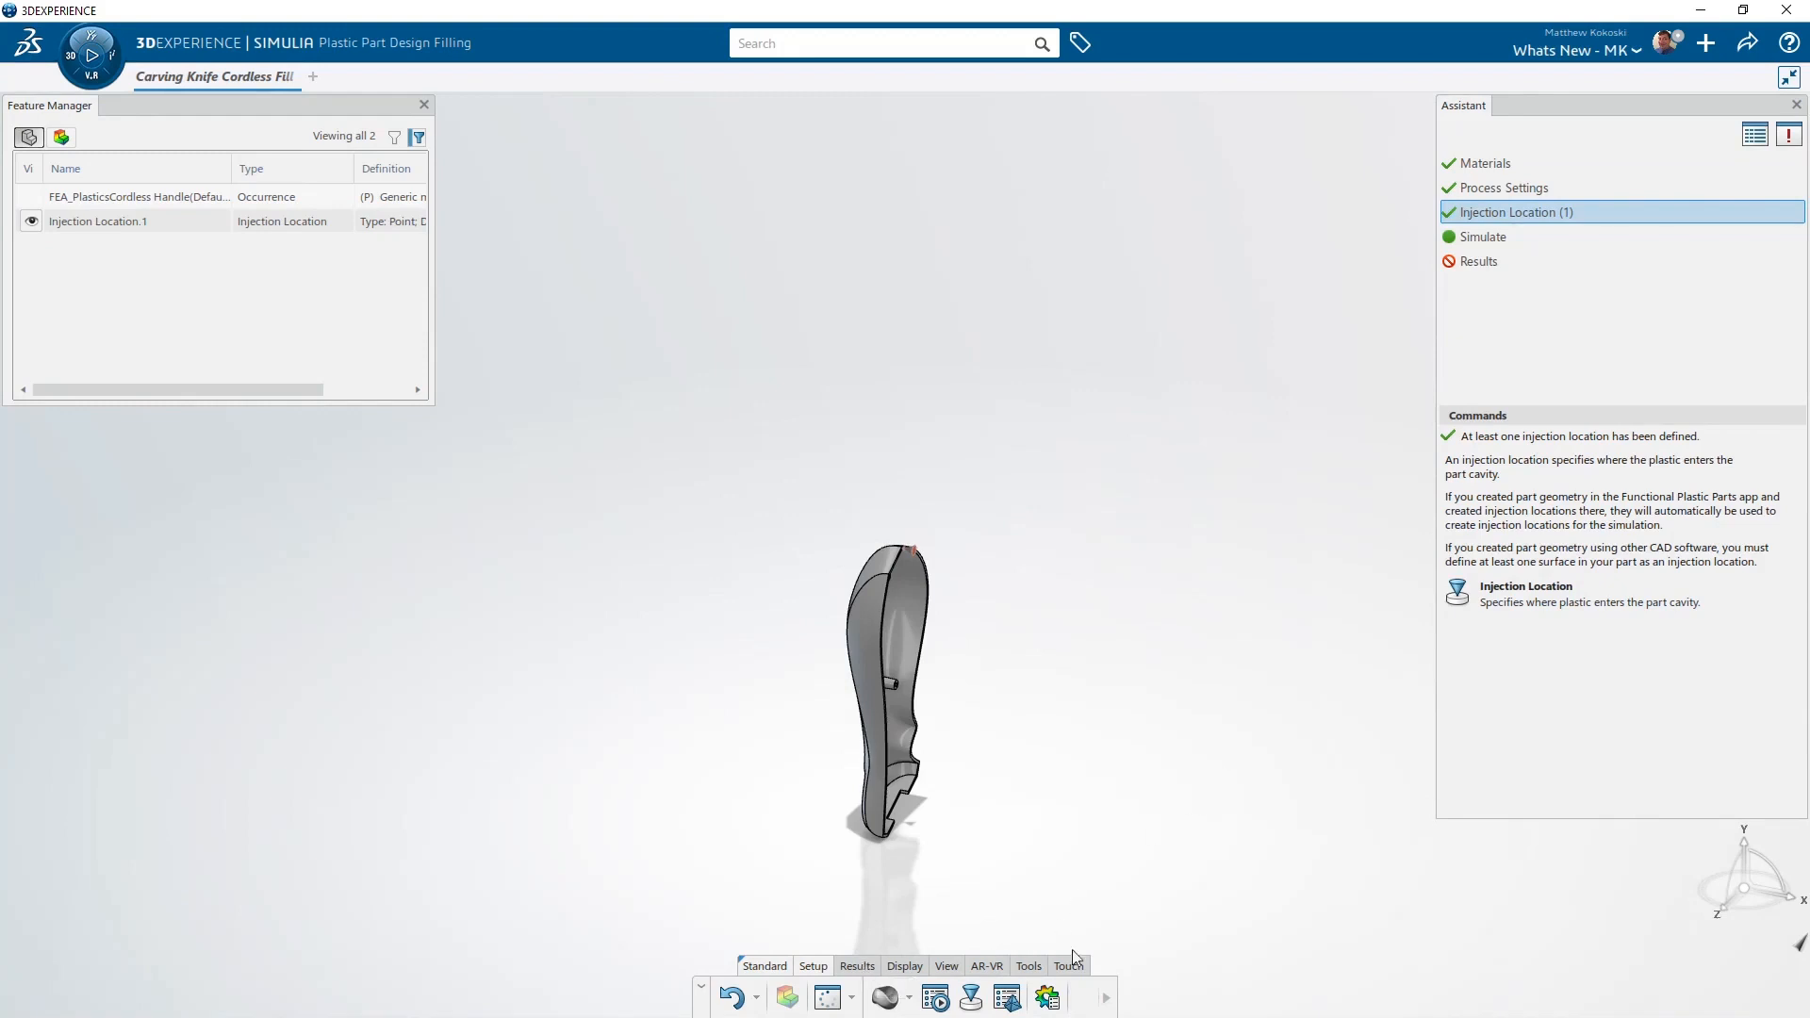
# Run the fill simulation at the Local interactive location with the experience content option set to Generate.
pyautogui.click(1482, 241)
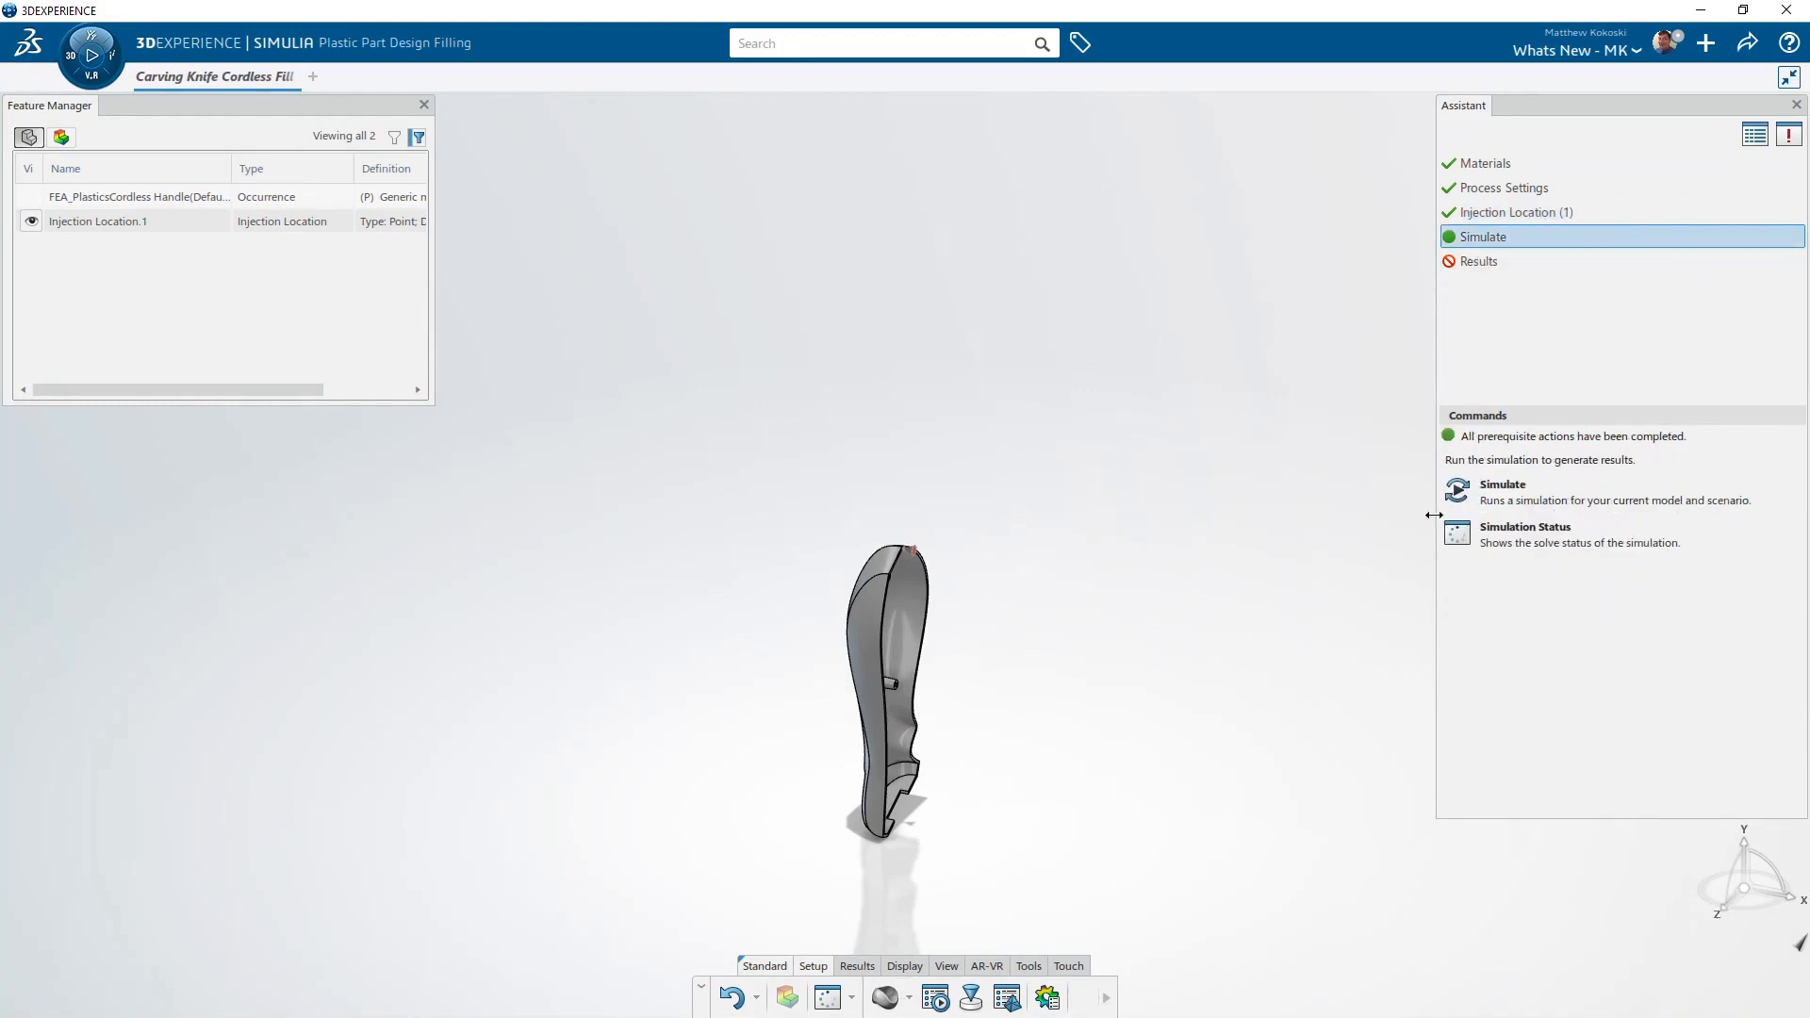
pyautogui.click(1460, 490)
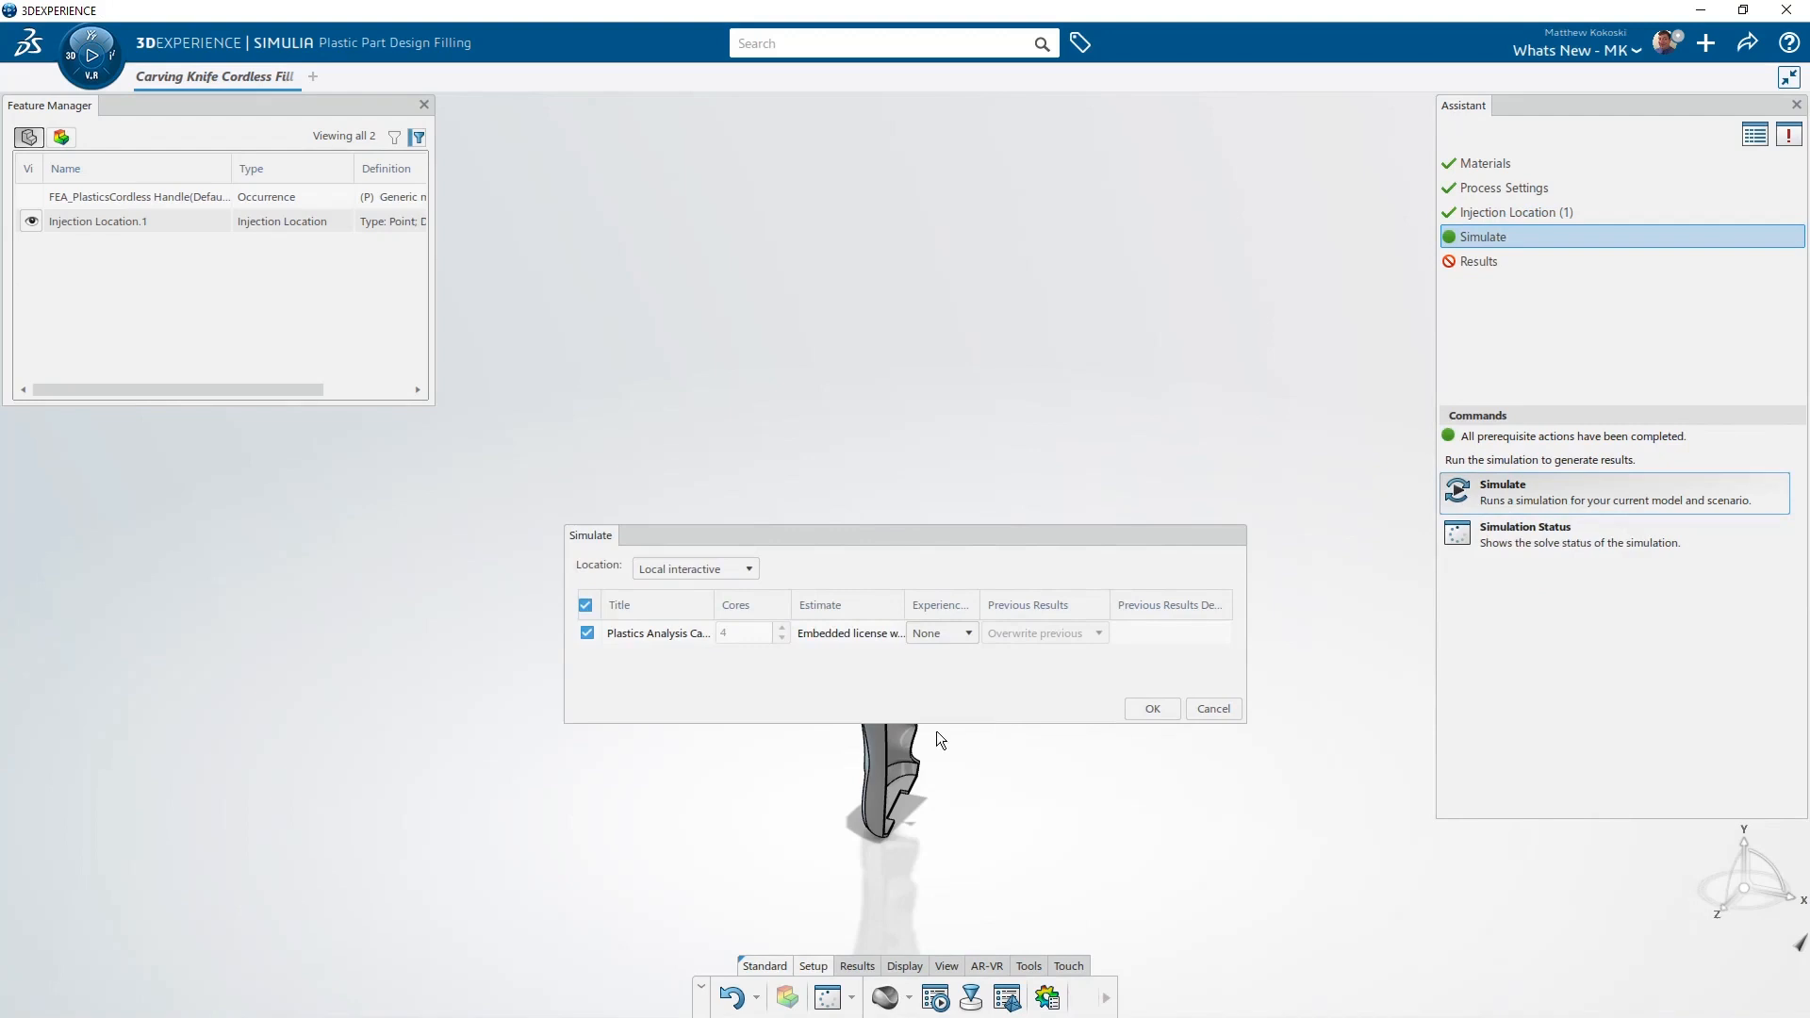
pyautogui.click(752, 570)
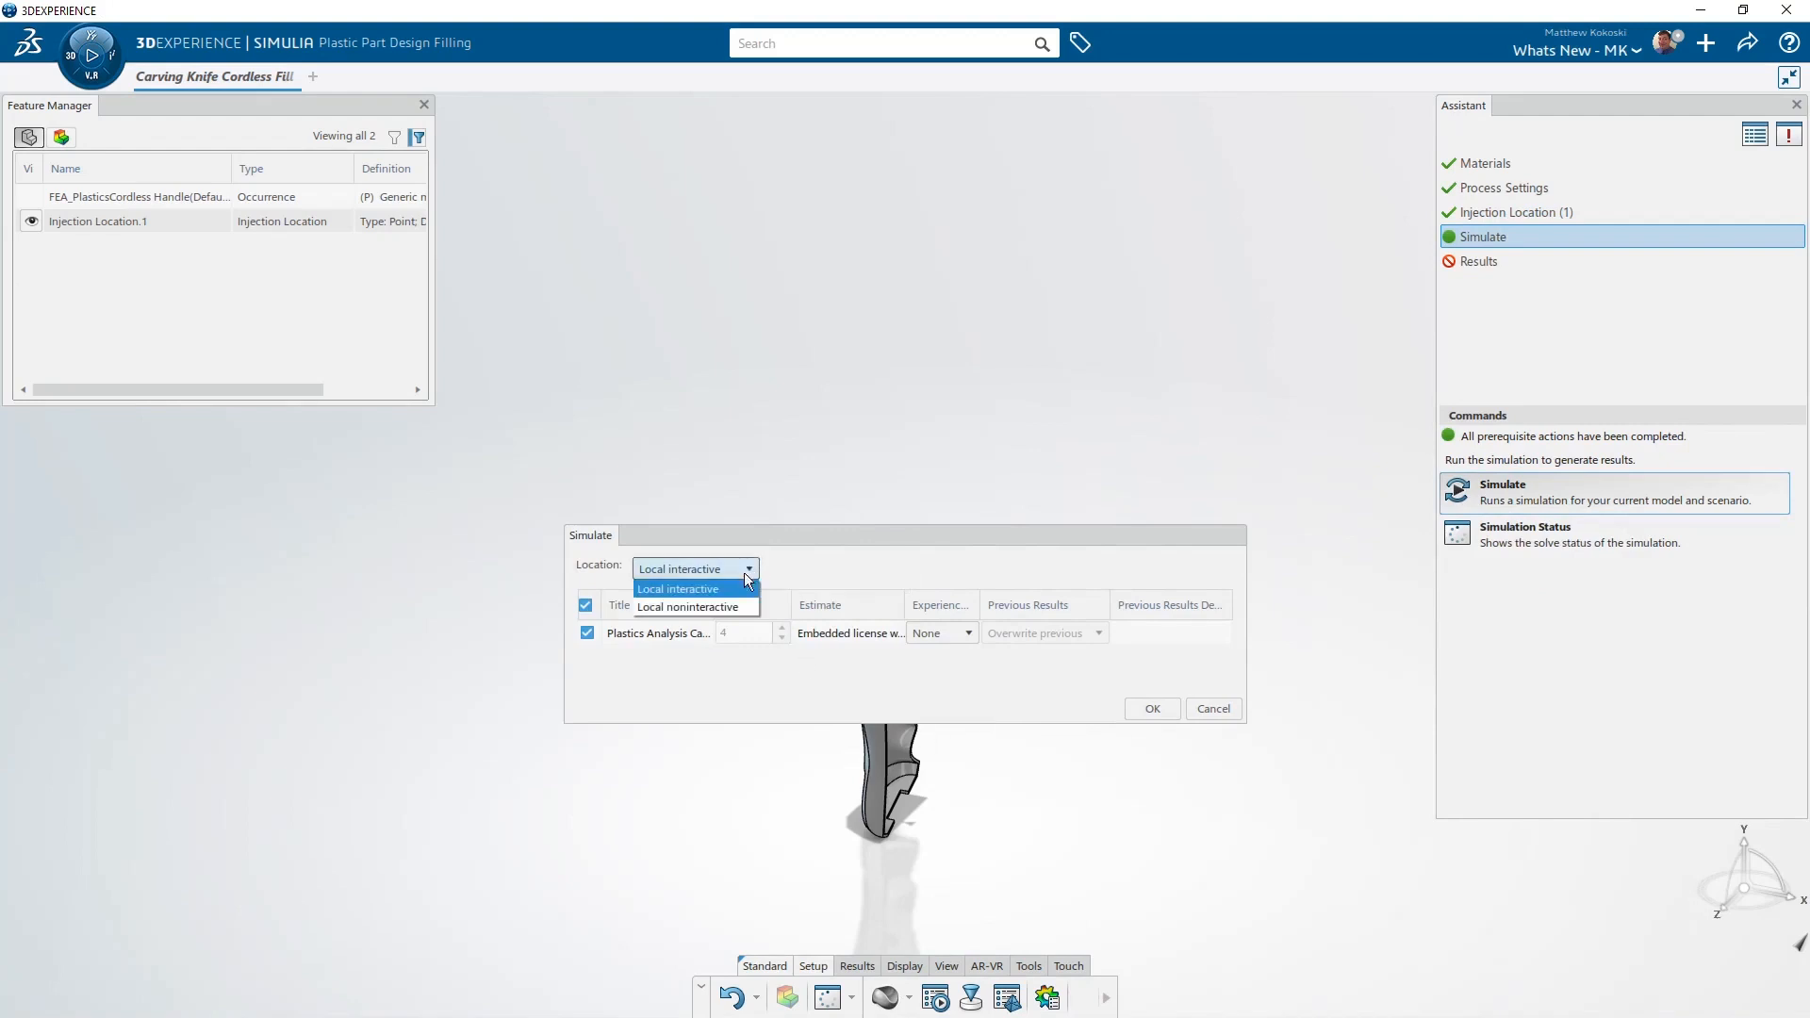
pyautogui.click(735, 587)
pyautogui.click(968, 634)
pyautogui.click(949, 657)
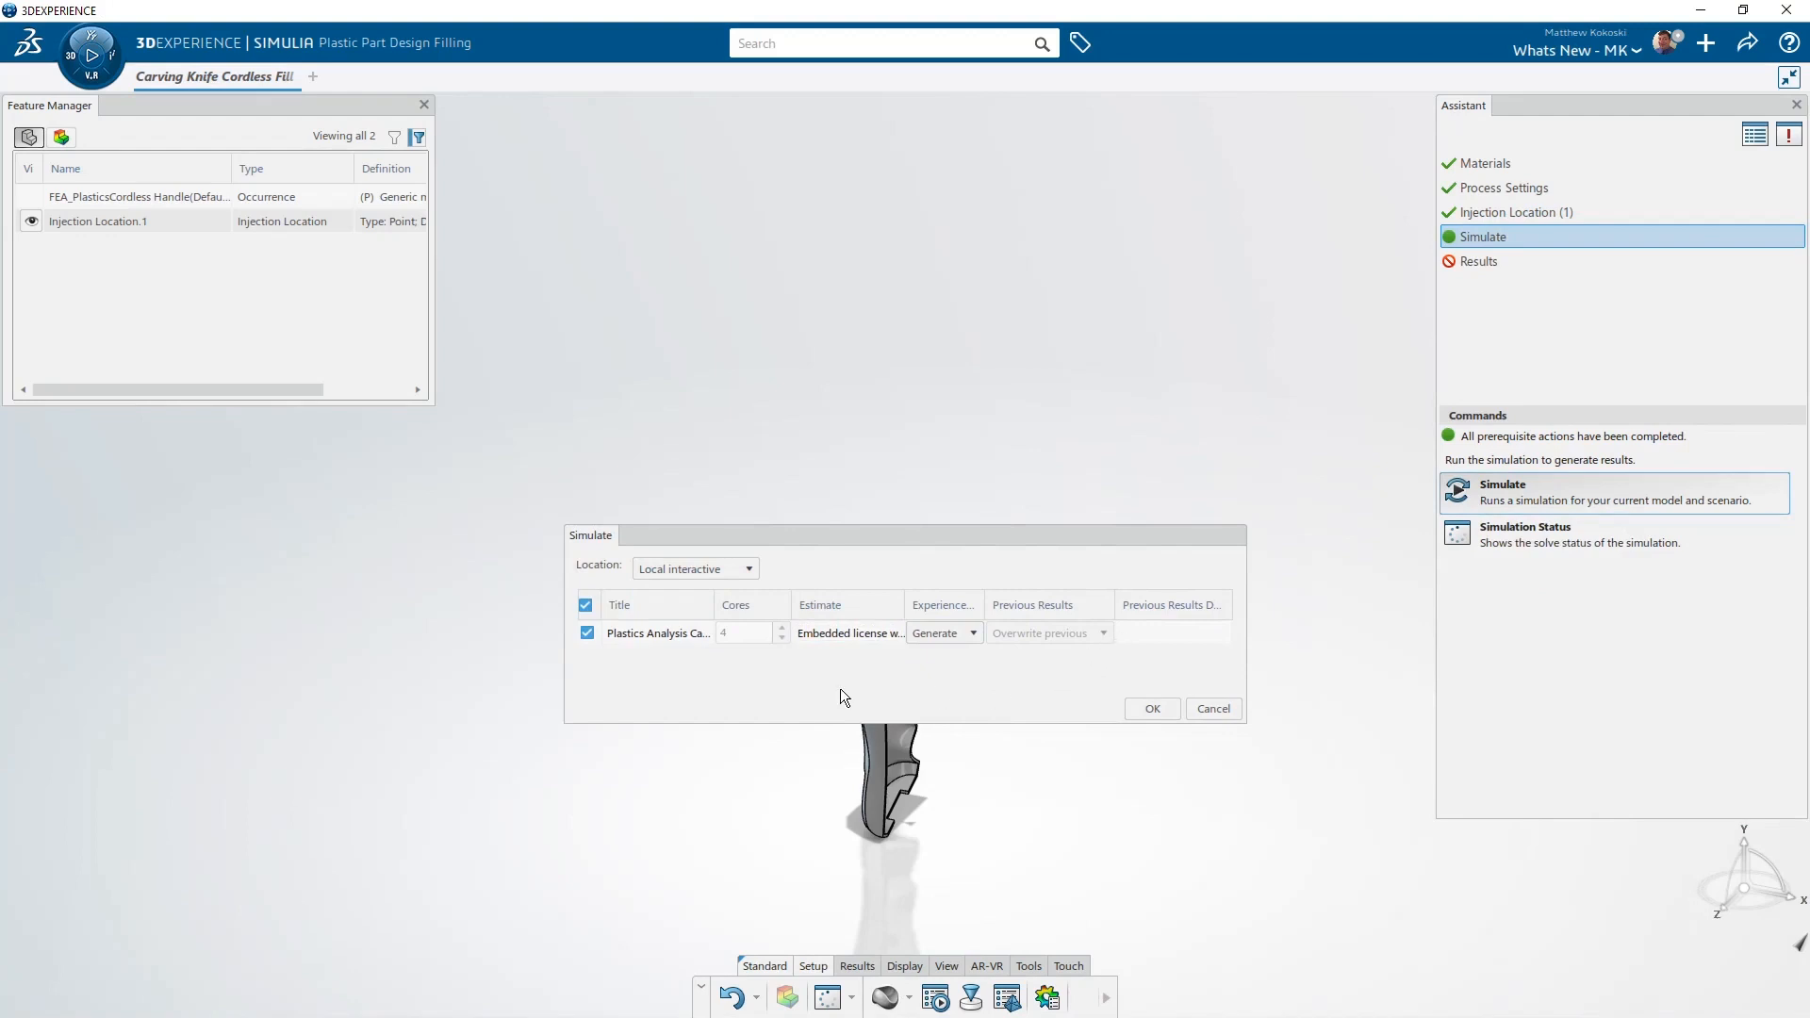
pyautogui.click(1148, 709)
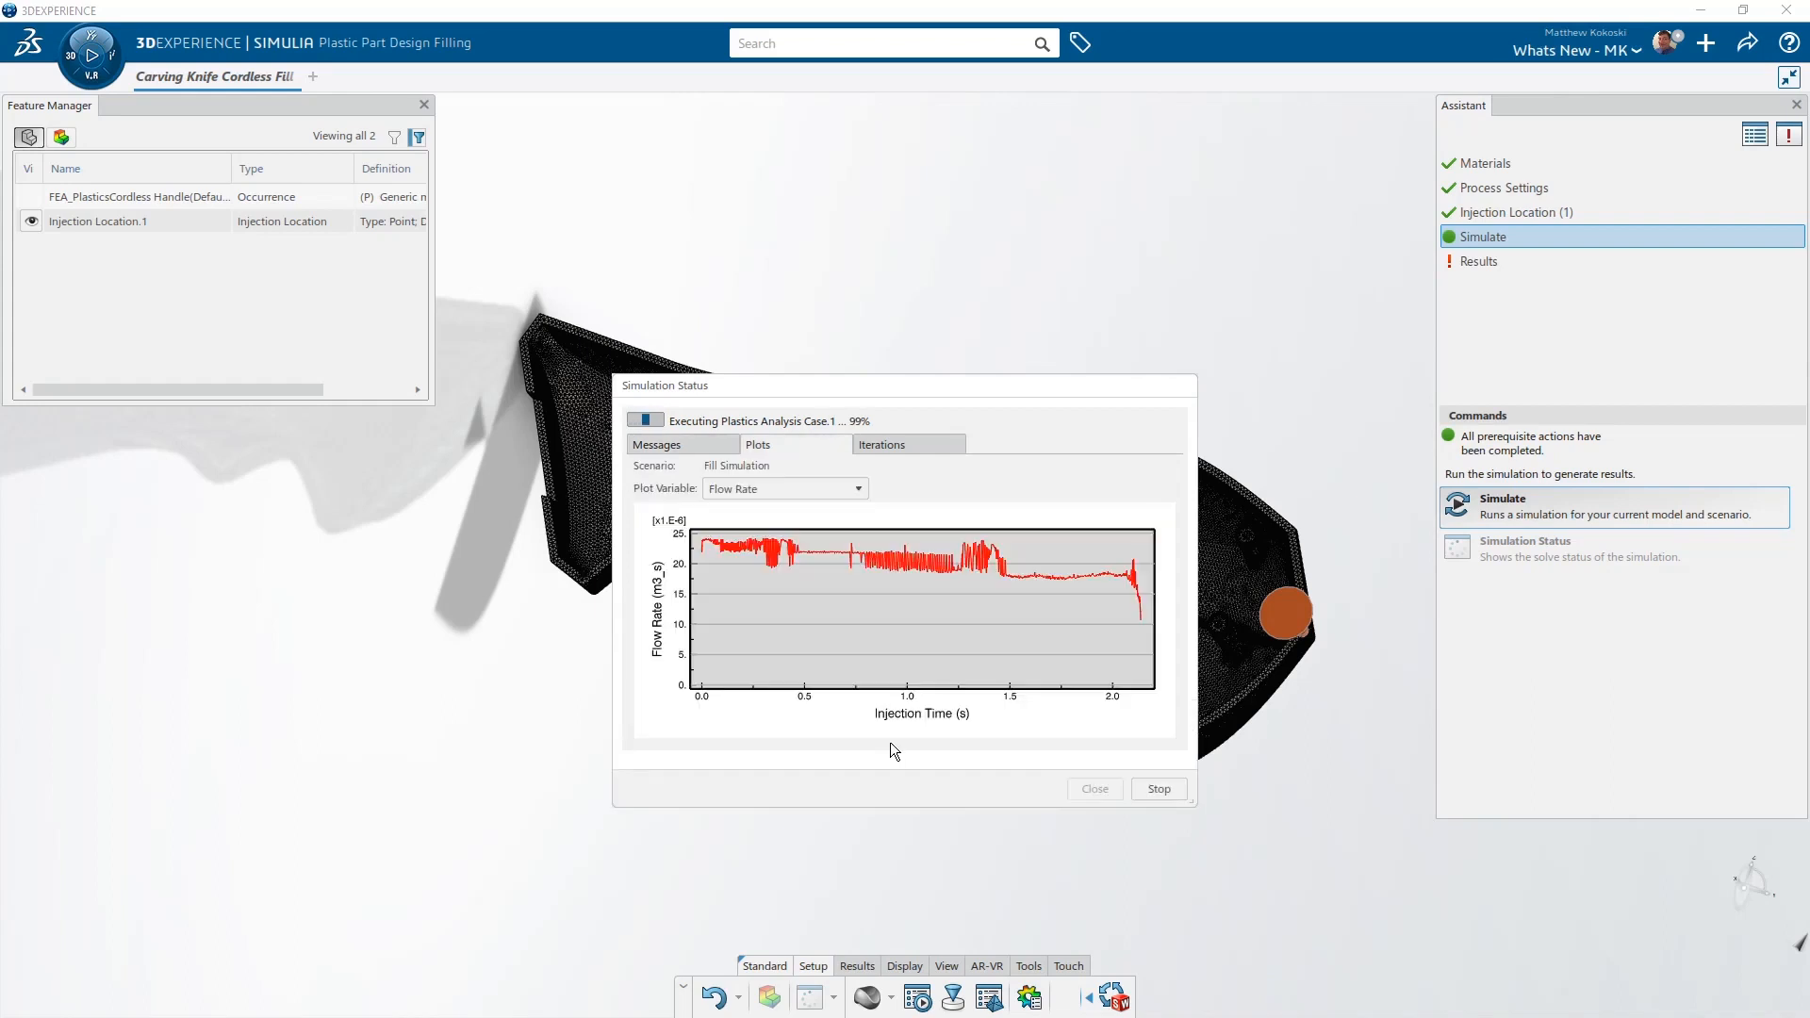
# Review the Maximum Injection Pressure plot in the simulation status and close the status window.
pyautogui.click(823, 488)
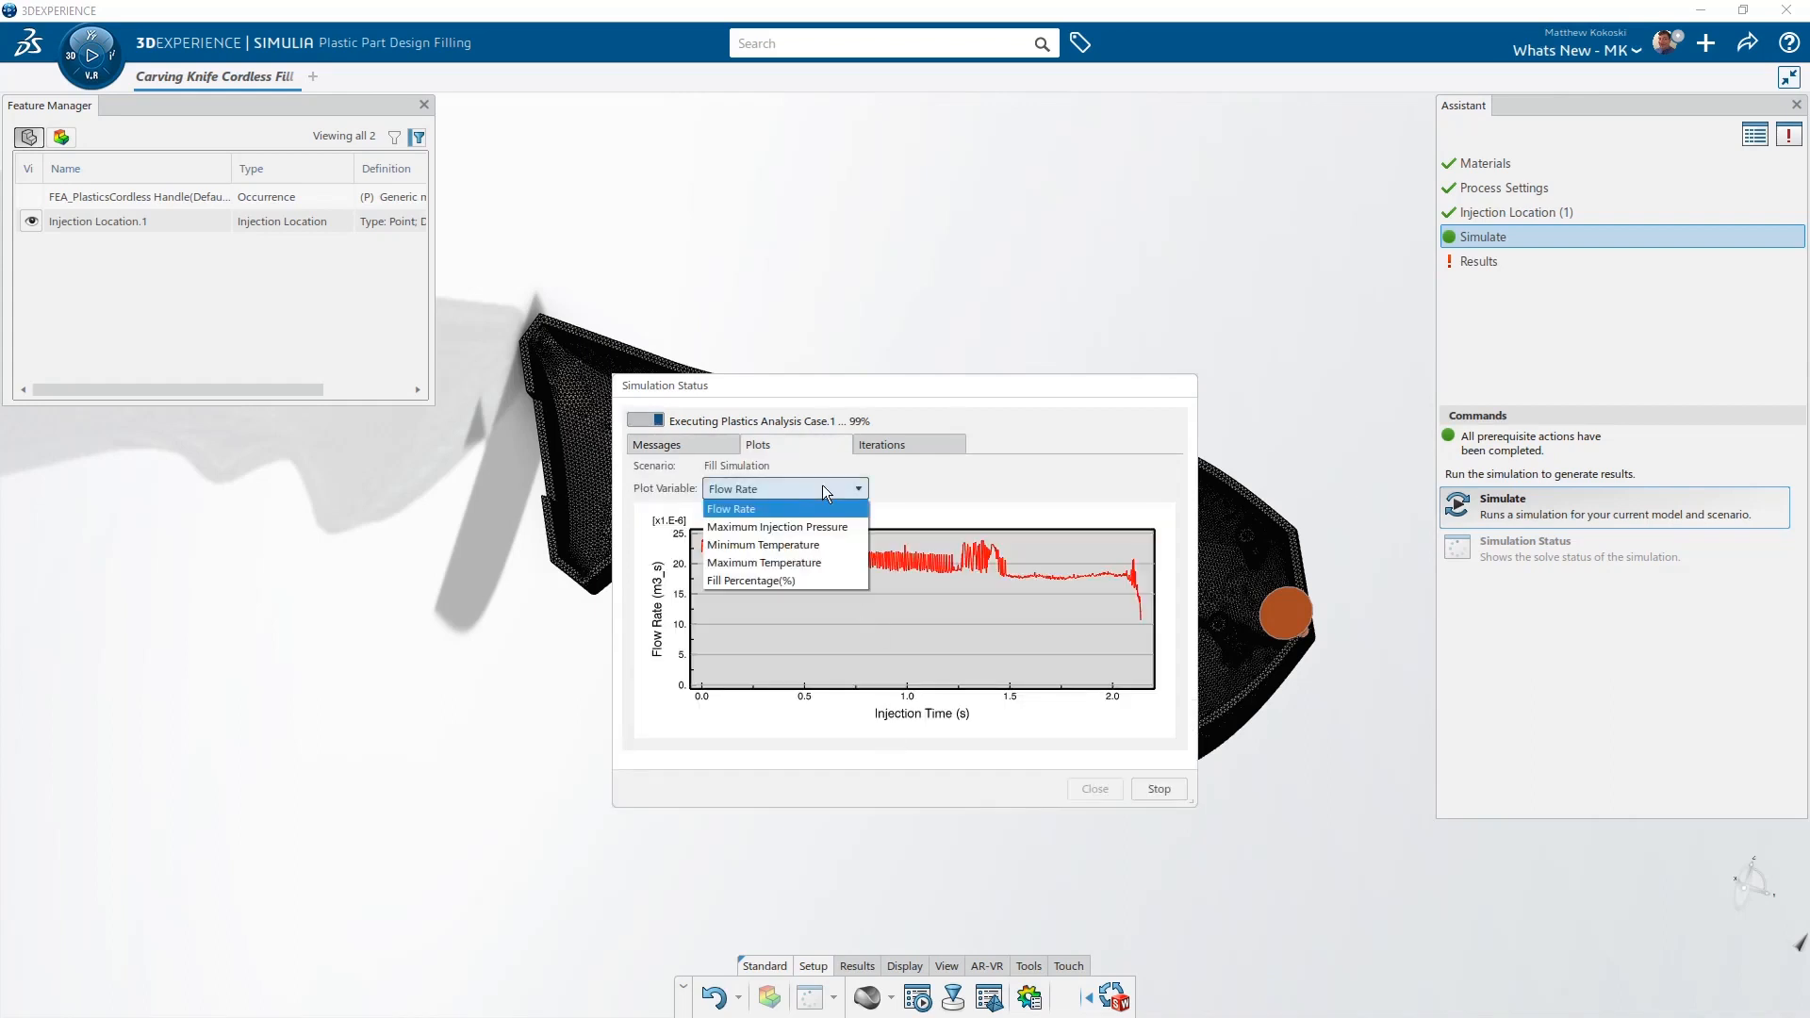
pyautogui.click(834, 525)
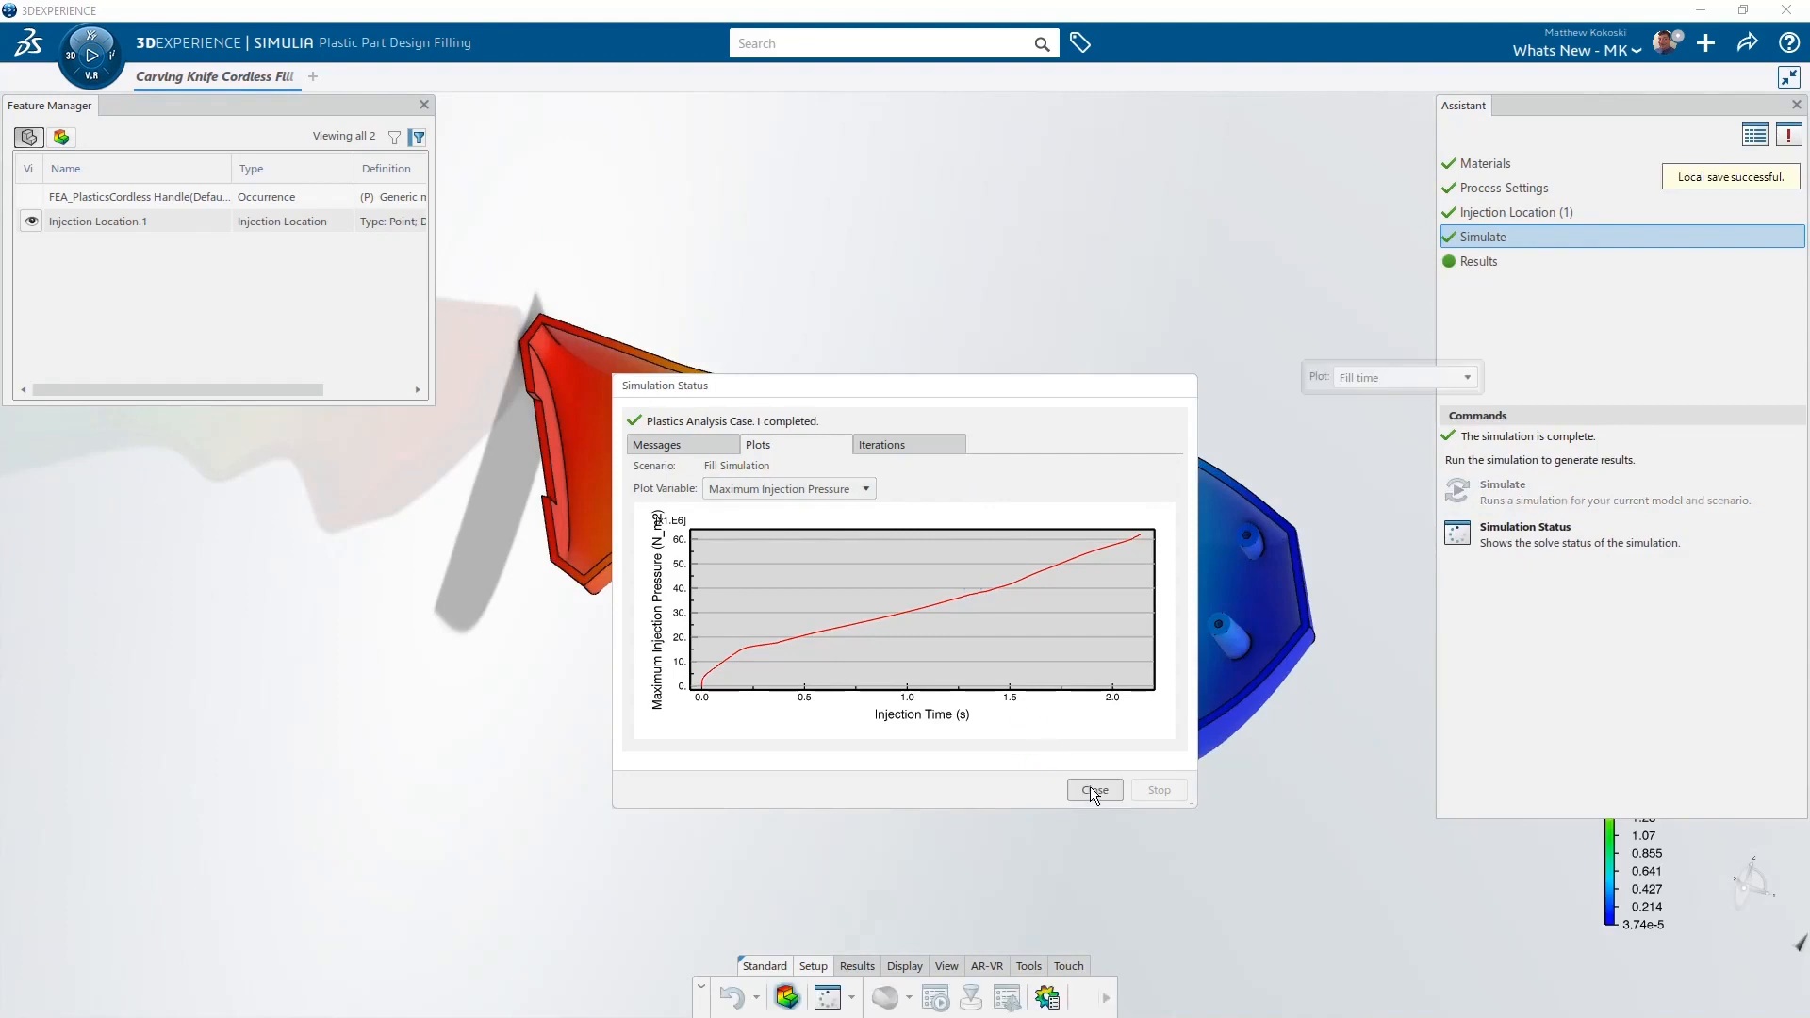
pyautogui.click(1094, 790)
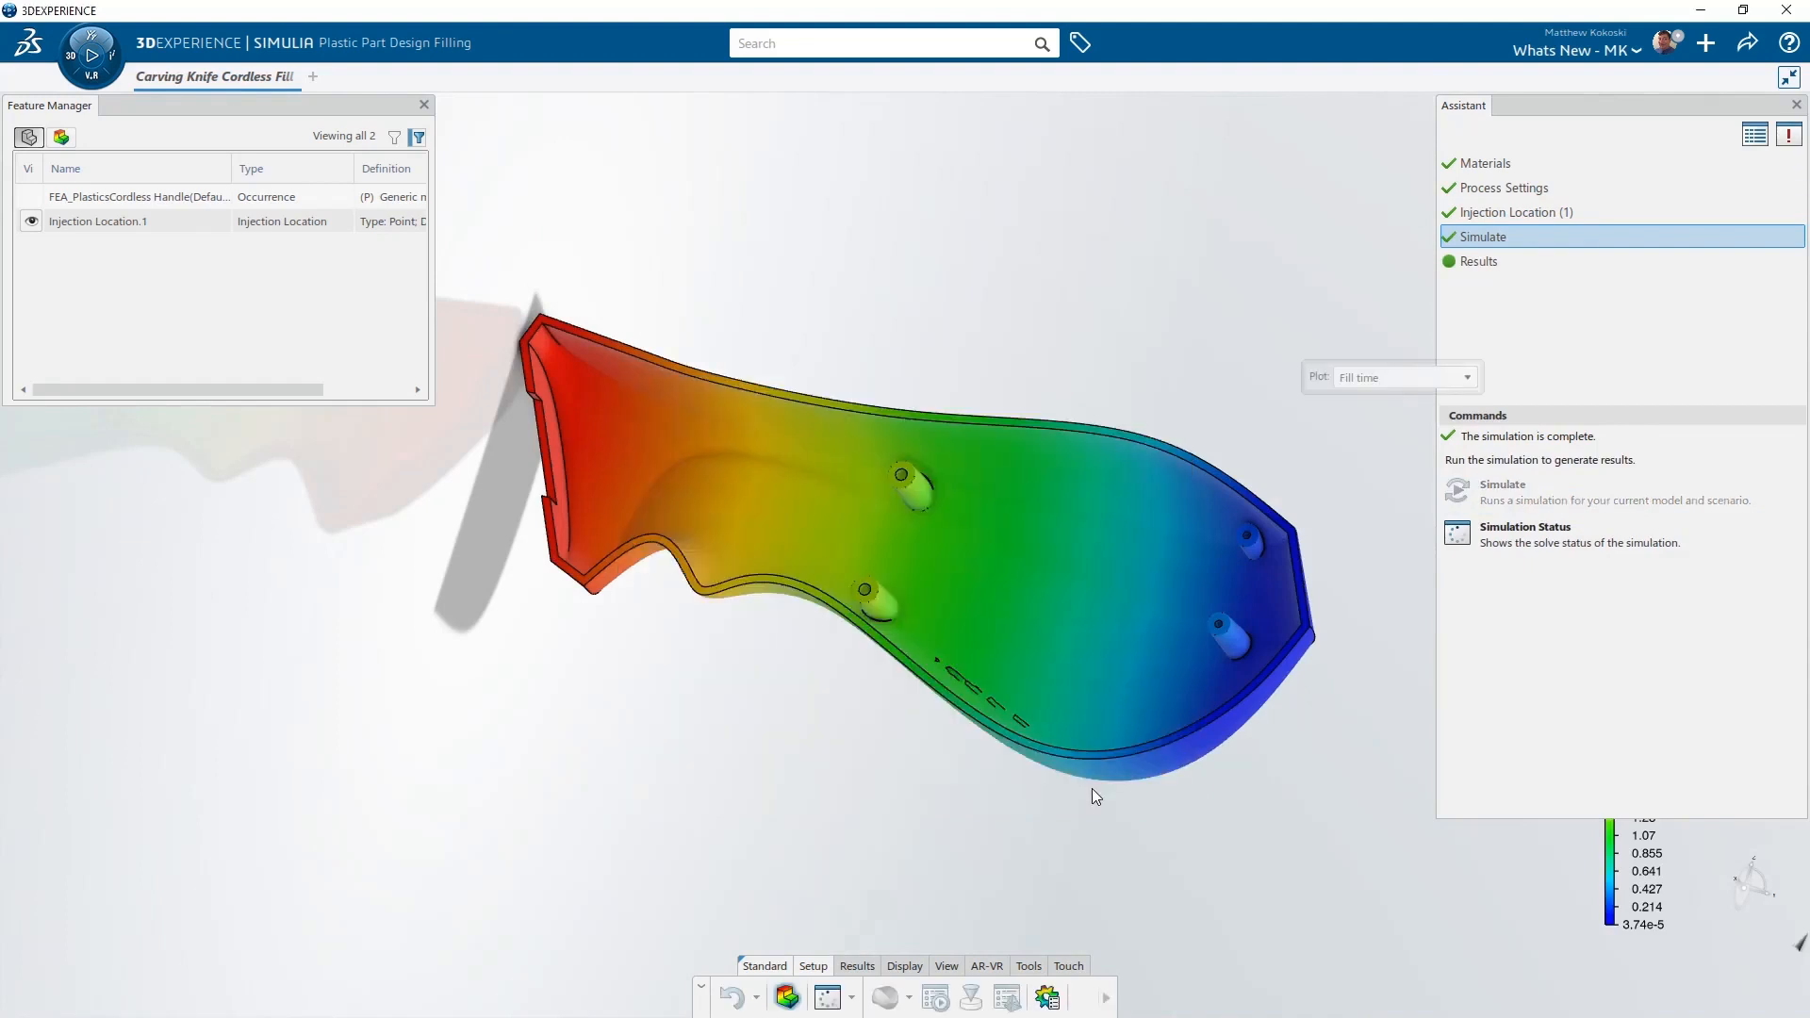
# Review the Pressure at end of Fill and Ease of fill result plots on the handle.
pyautogui.click(856, 969)
pyautogui.click(1359, 381)
pyautogui.click(1373, 410)
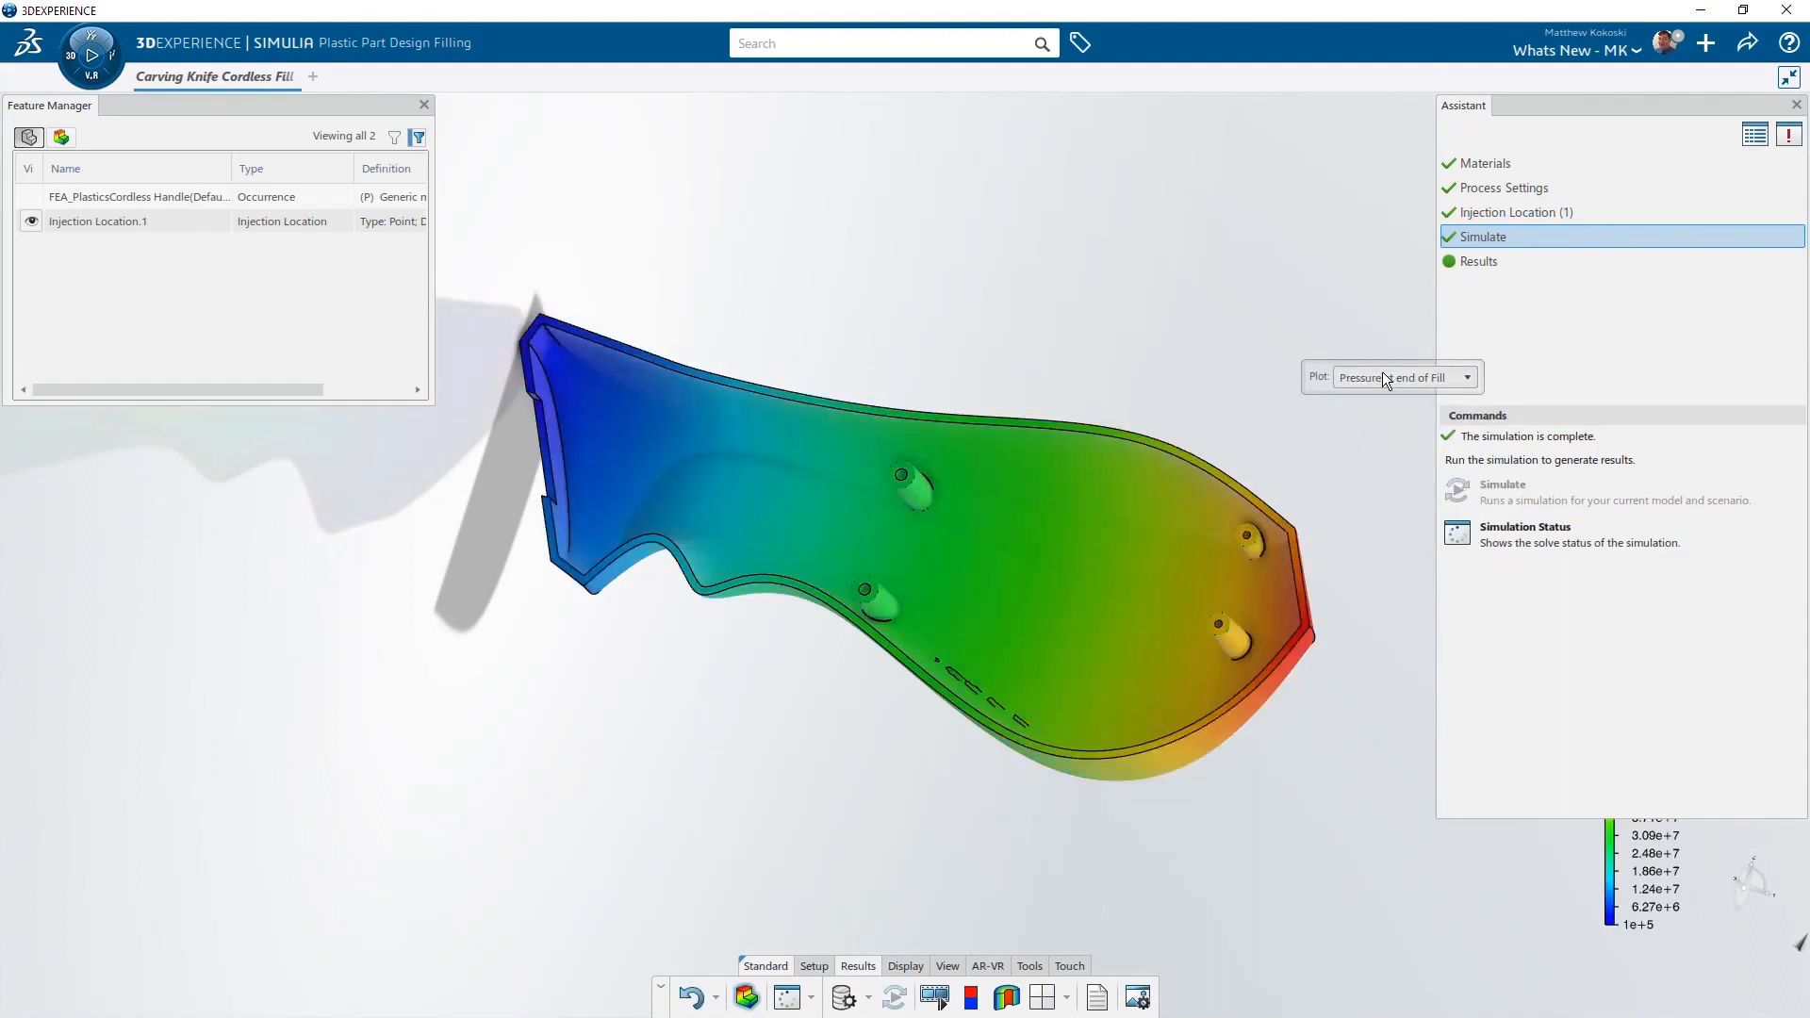
pyautogui.click(1382, 374)
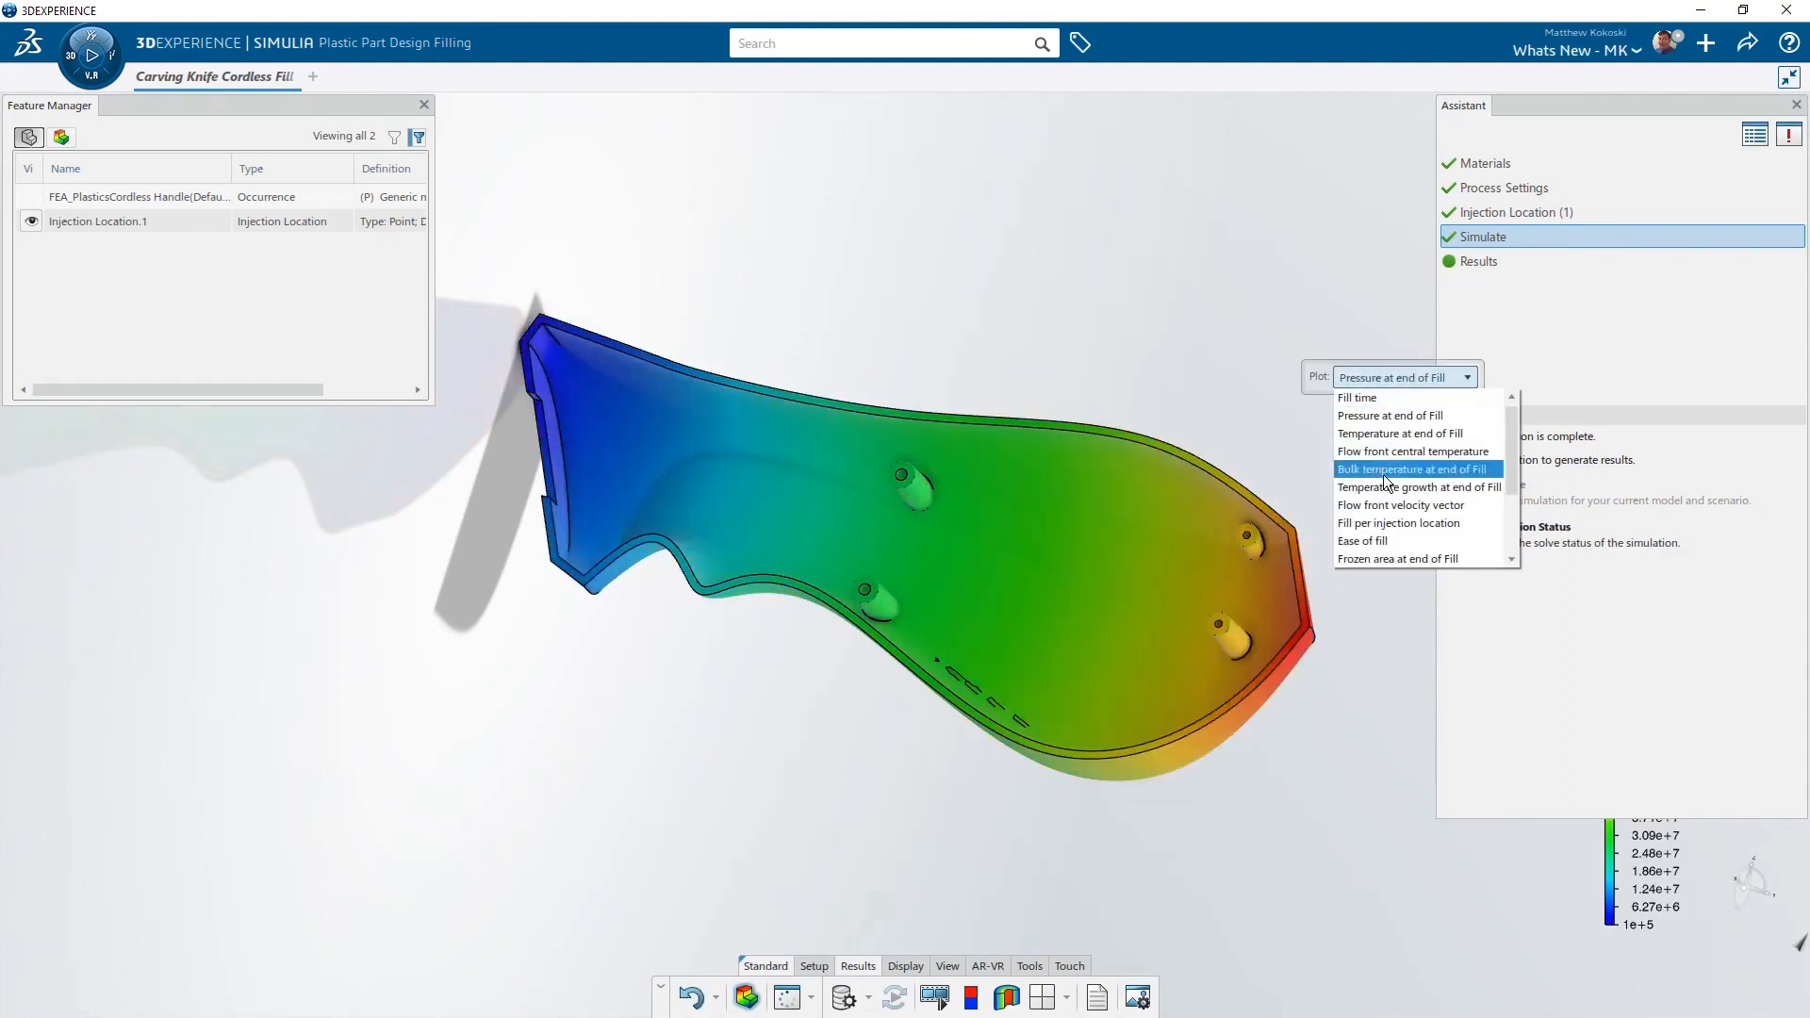
pyautogui.click(1373, 540)
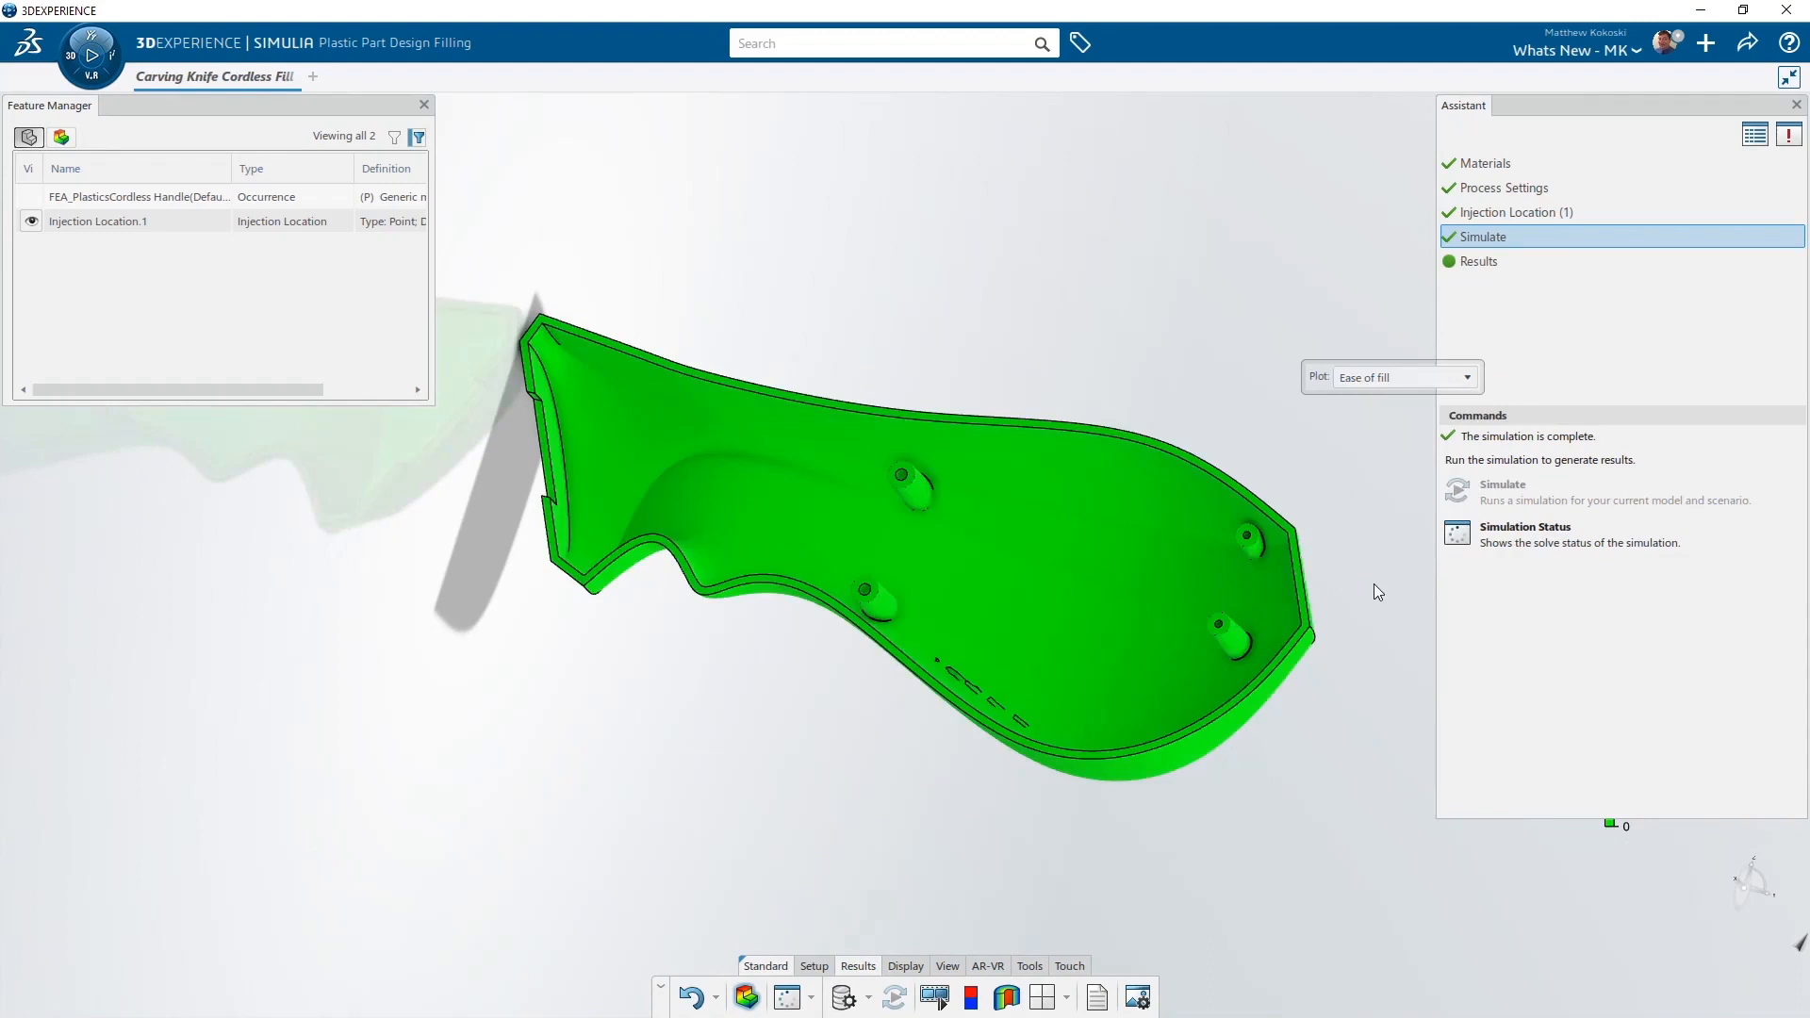
# Examine the Air traps and Sink marks result plots on the handle.
pyautogui.click(1352, 381)
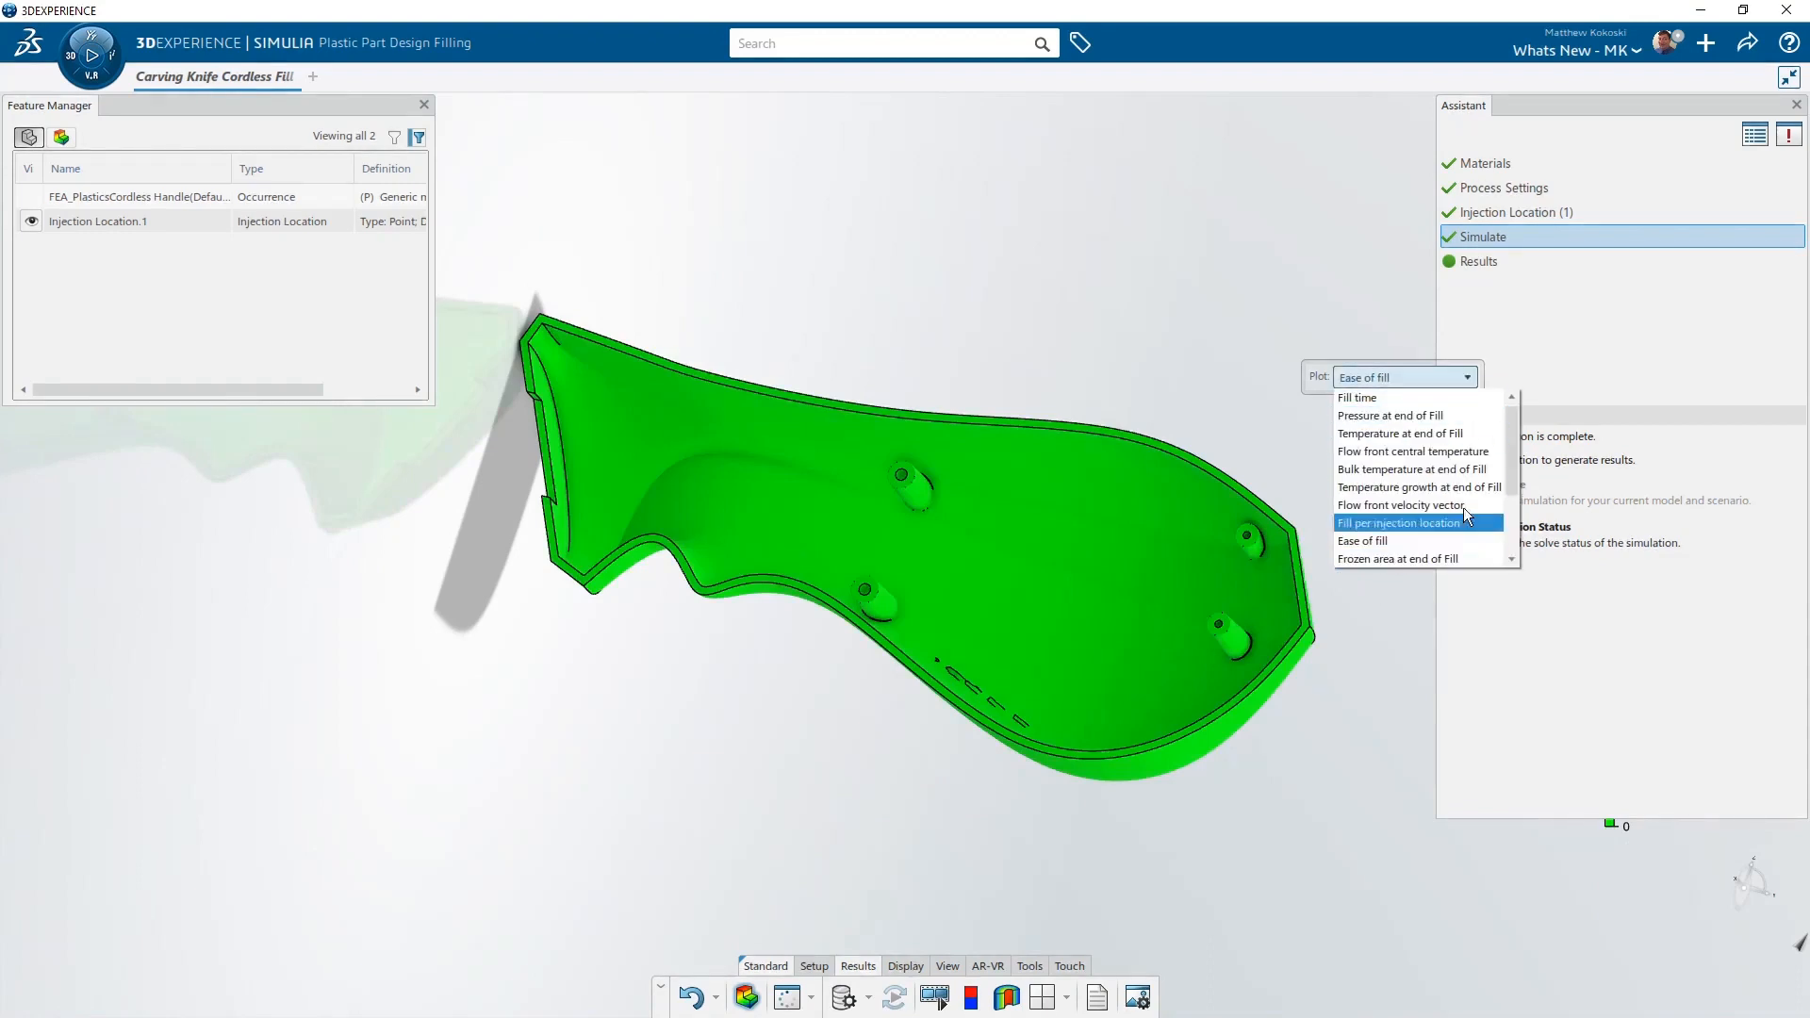
pyautogui.scroll(-1, 1513, 505)
pyautogui.moveTo(1515, 509); pyautogui.dragTo(1524, 547)
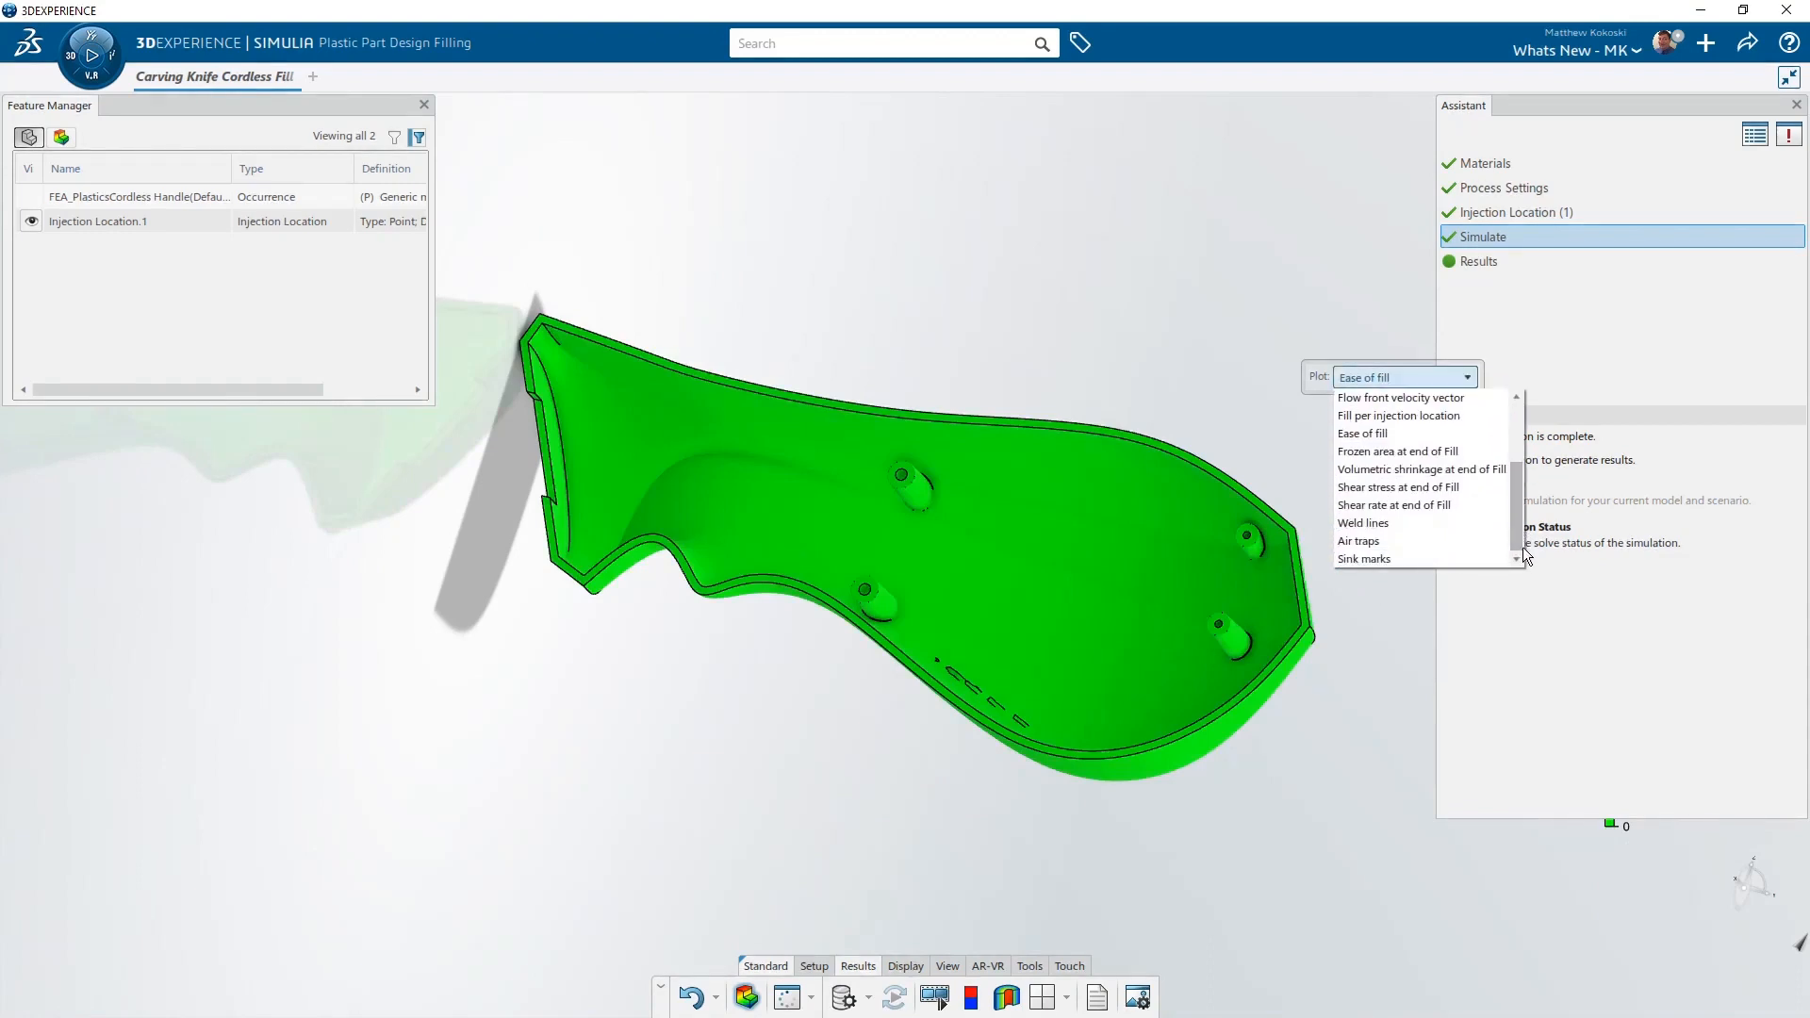
pyautogui.click(1378, 540)
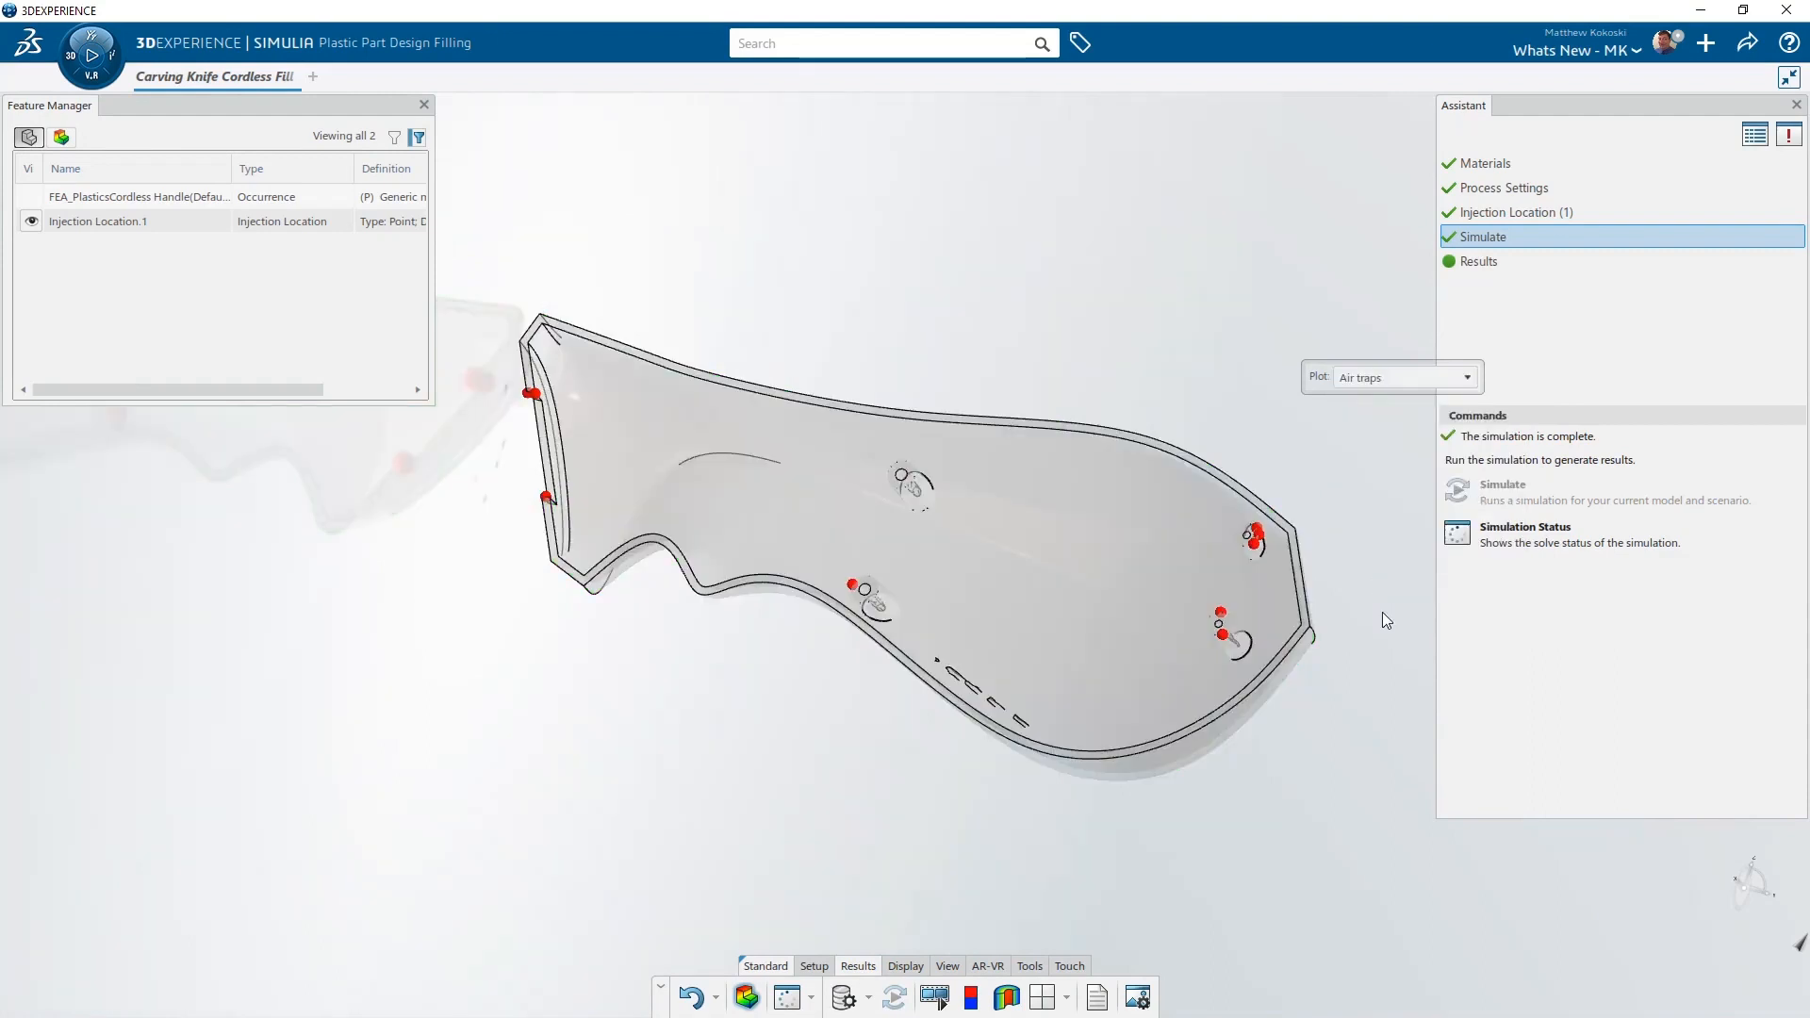
pyautogui.click(1385, 381)
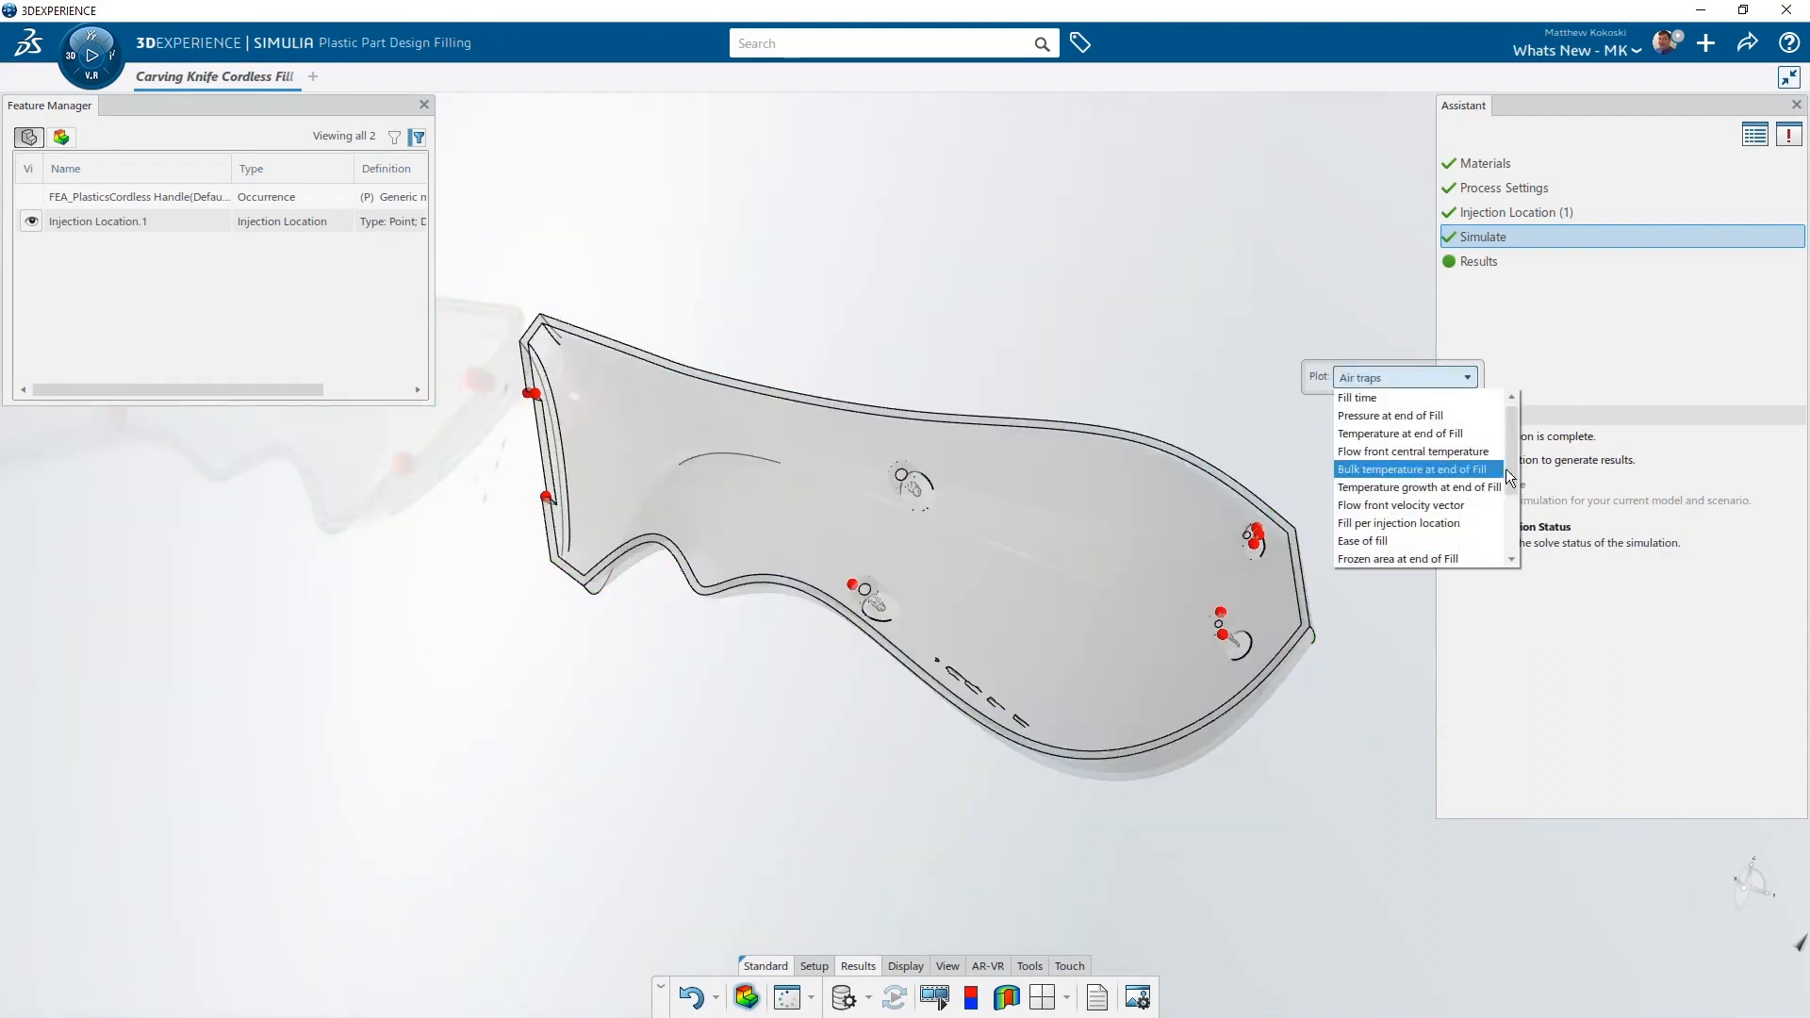
pyautogui.moveTo(1507, 468); pyautogui.dragTo(1513, 550)
pyautogui.click(1406, 558)
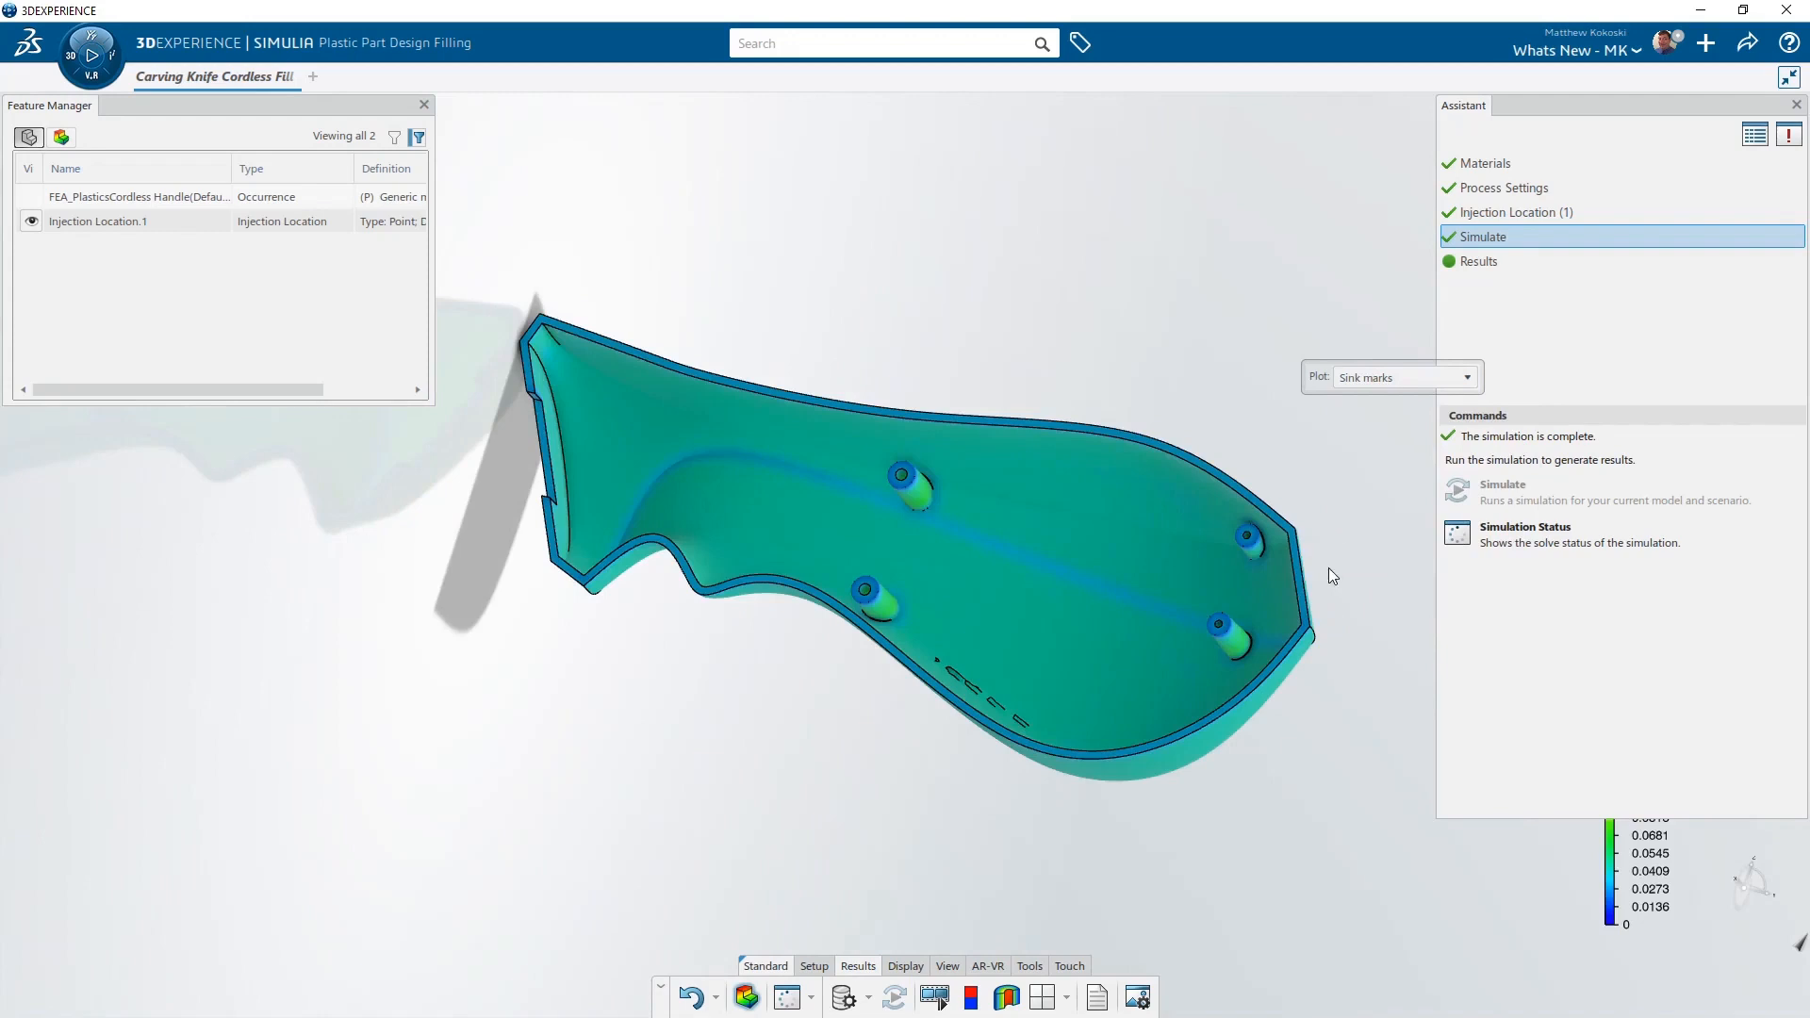
pyautogui.moveTo(1333, 564)
pyautogui.mouseDown(button='middle')
pyautogui.moveTo(1016, 529)
pyautogui.moveTo(1205, 598)
pyautogui.moveTo(1099, 582)
pyautogui.moveTo(1110, 525)
pyautogui.moveTo(1037, 486)
pyautogui.moveTo(1334, 554)
pyautogui.mouseUp(button='middle')
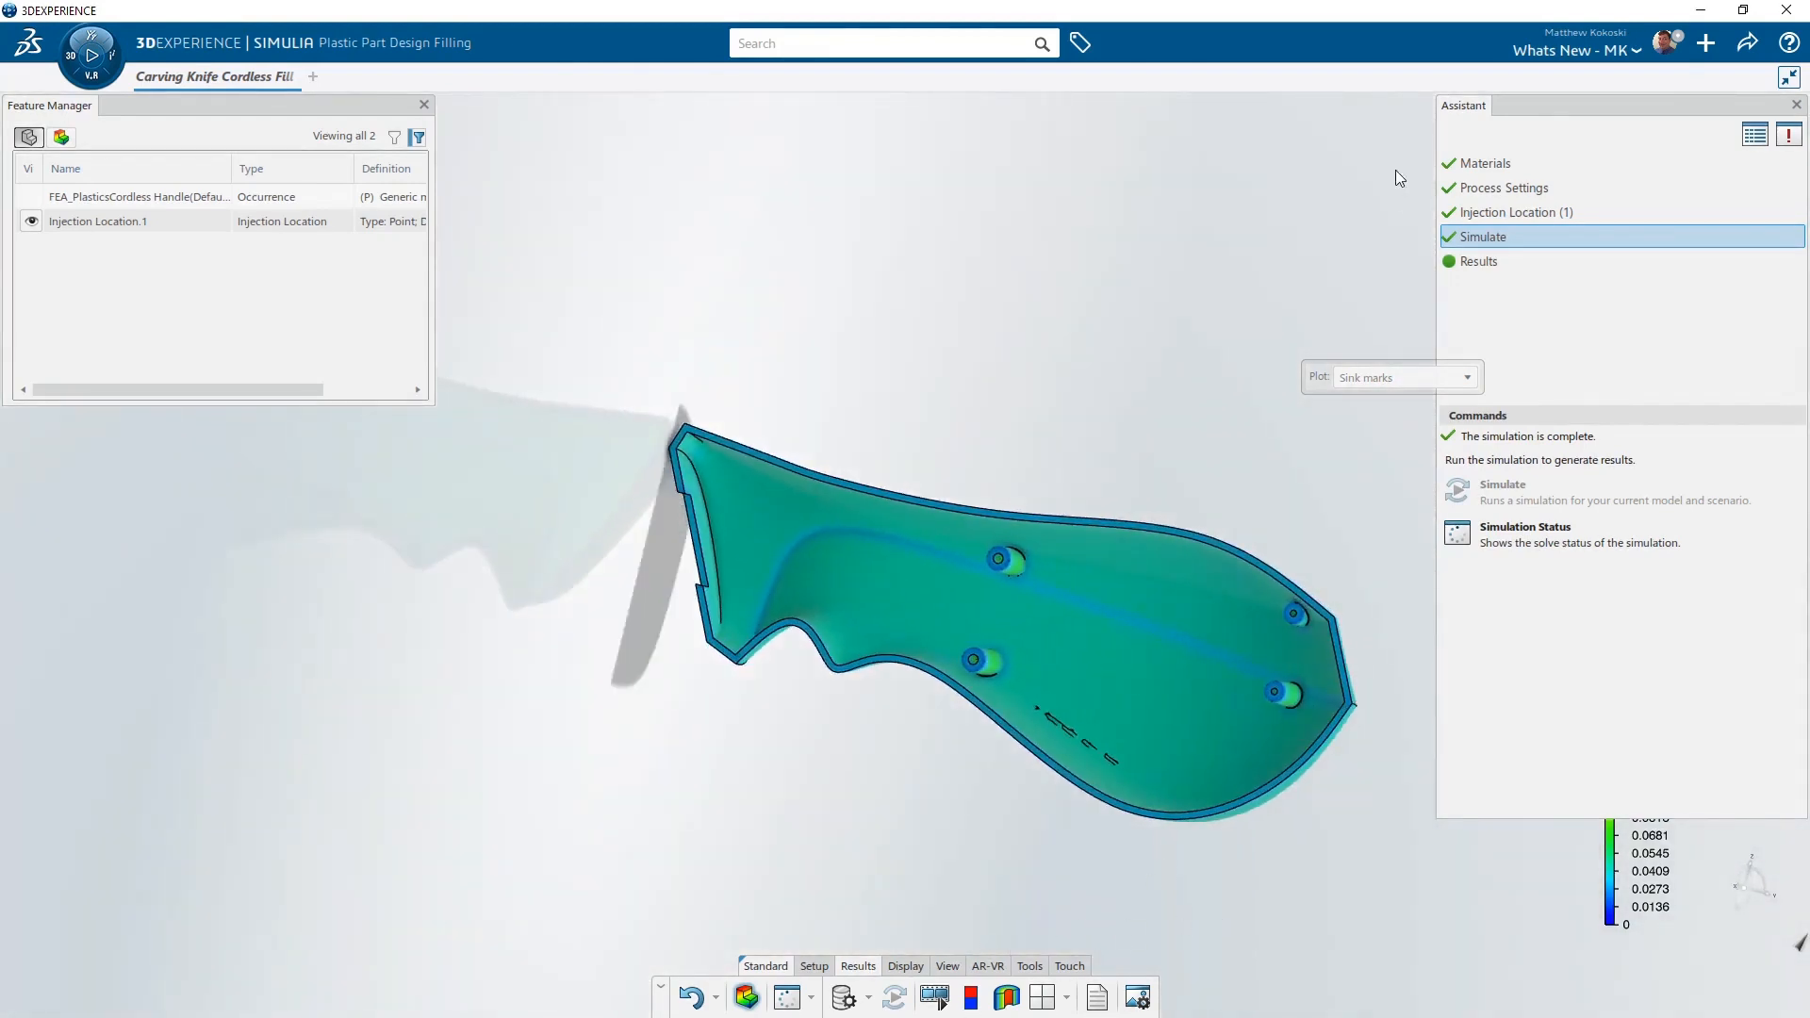
# Save the completed fill study, switch to the 3DDashboard in the browser and close the compass app list.
pyautogui.click(1747, 43)
pyautogui.click(1661, 78)
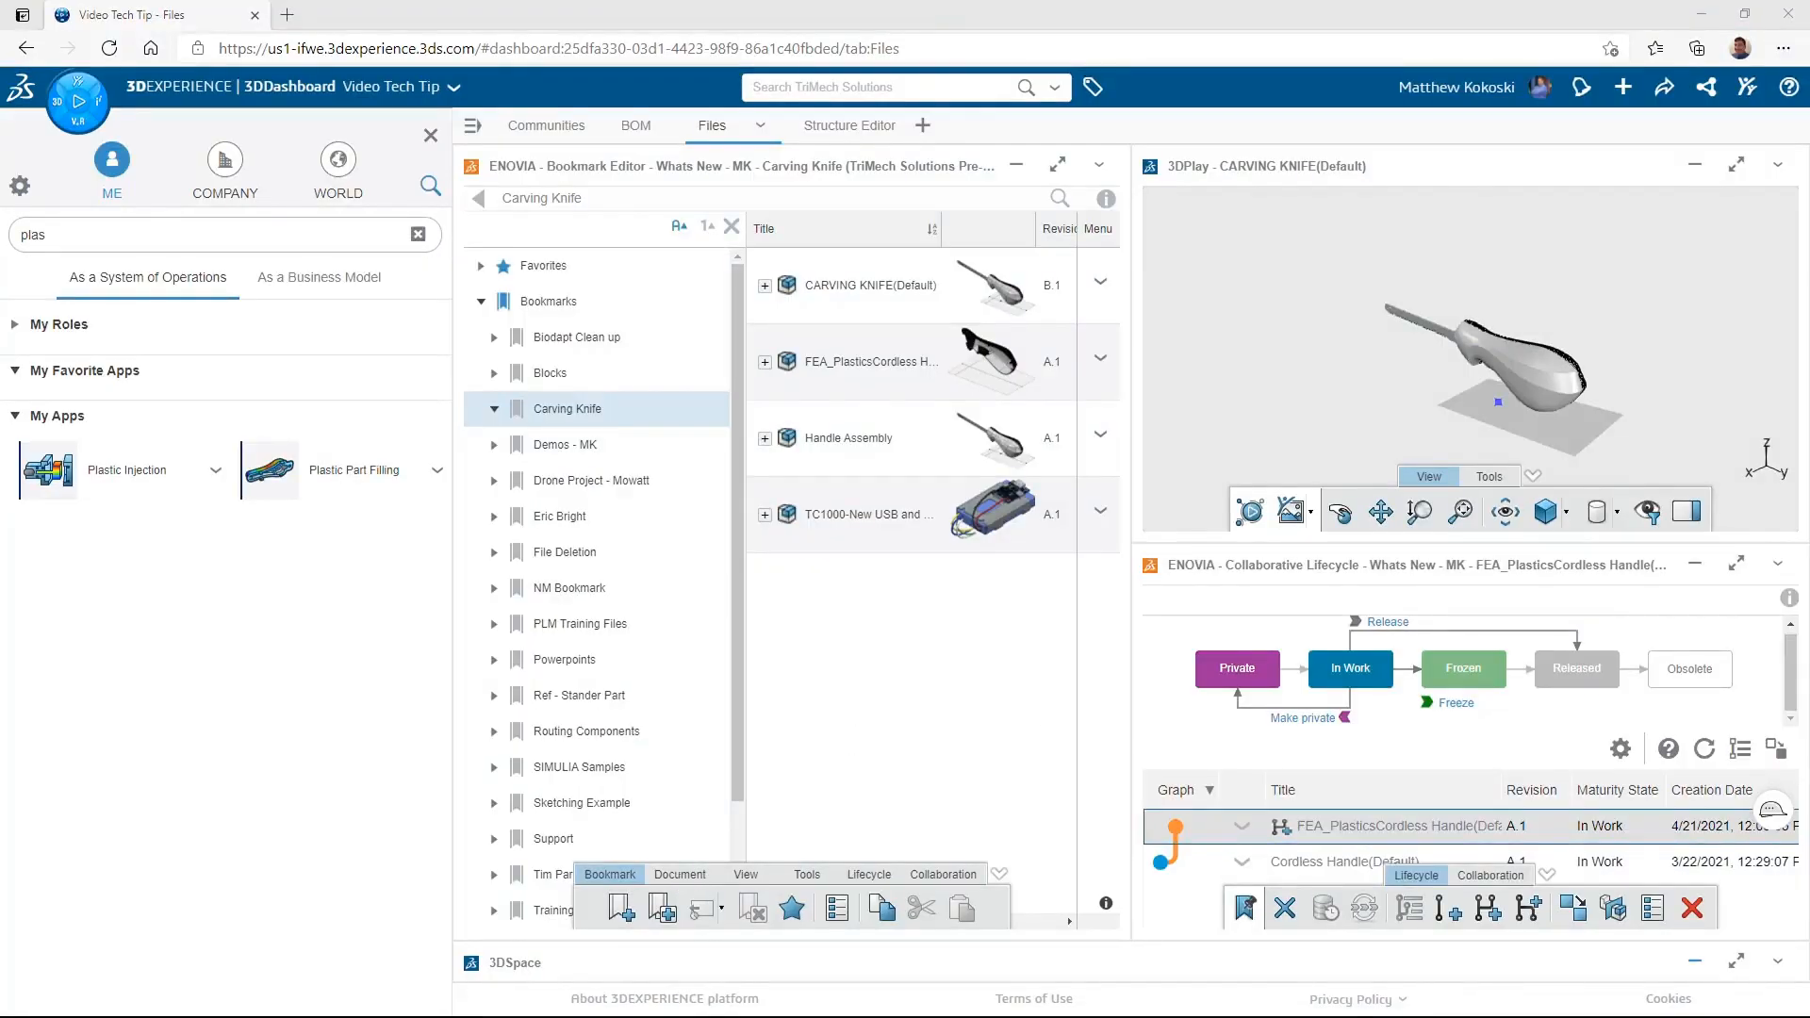
pyautogui.click(431, 137)
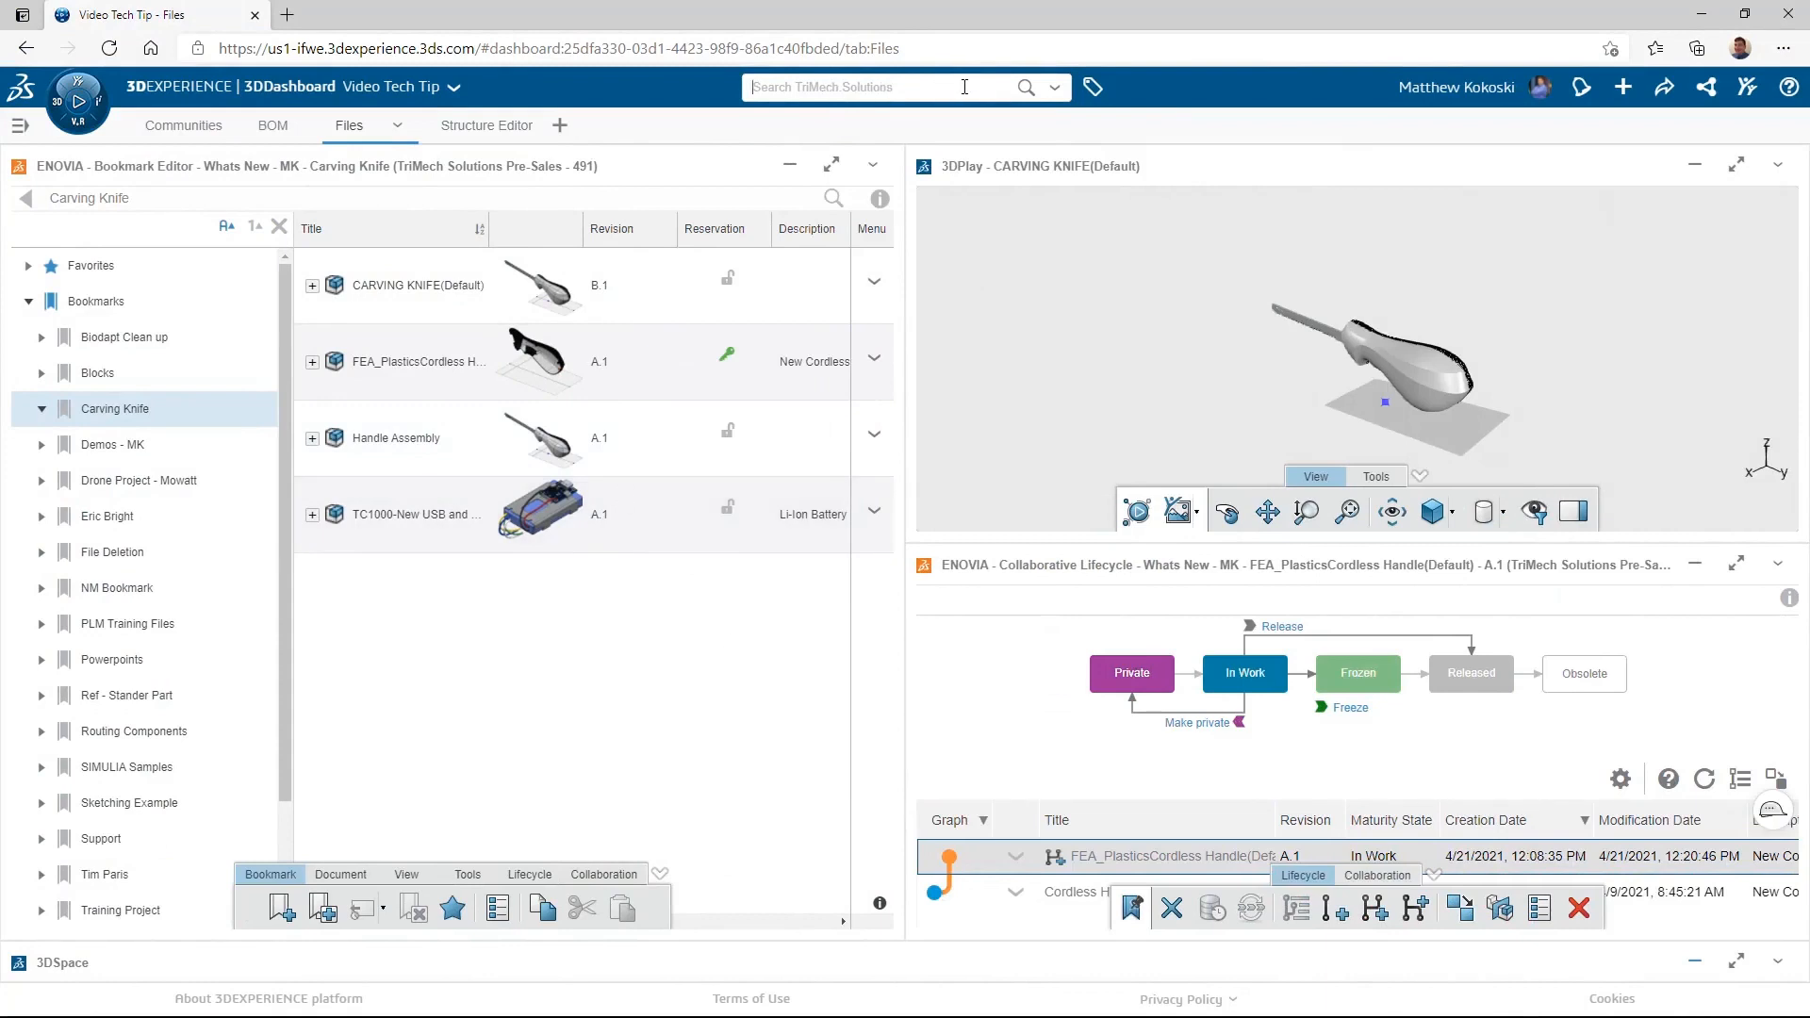
# Search TriMech Solutions Pre-Sales - 491 for "Carving Knife" and add the Carving Knife Cordless Fill Study to the Carving Knife bookmark.
pyautogui.click(1053, 89)
pyautogui.moveTo(1132, 256)
pyautogui.click(1329, 253)
pyautogui.write('Car')
pyautogui.press('Return')
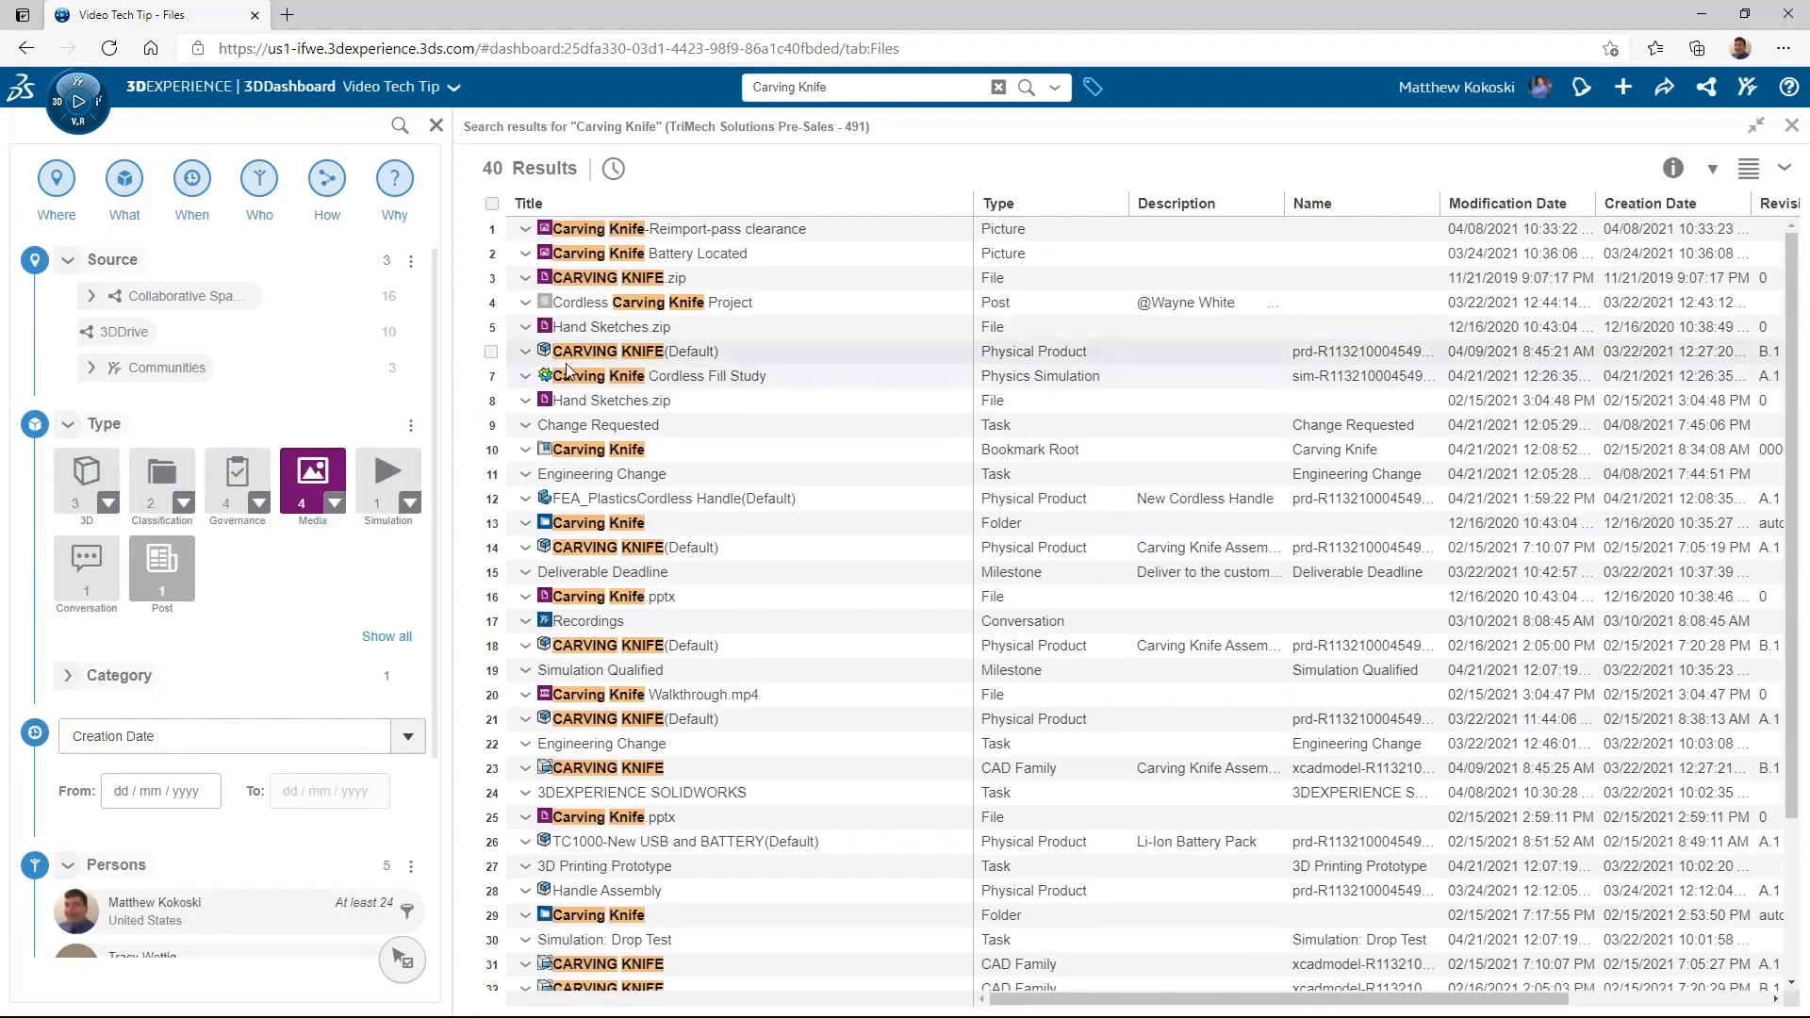
pyautogui.moveTo(558, 380); pyautogui.dragTo(523, 621)
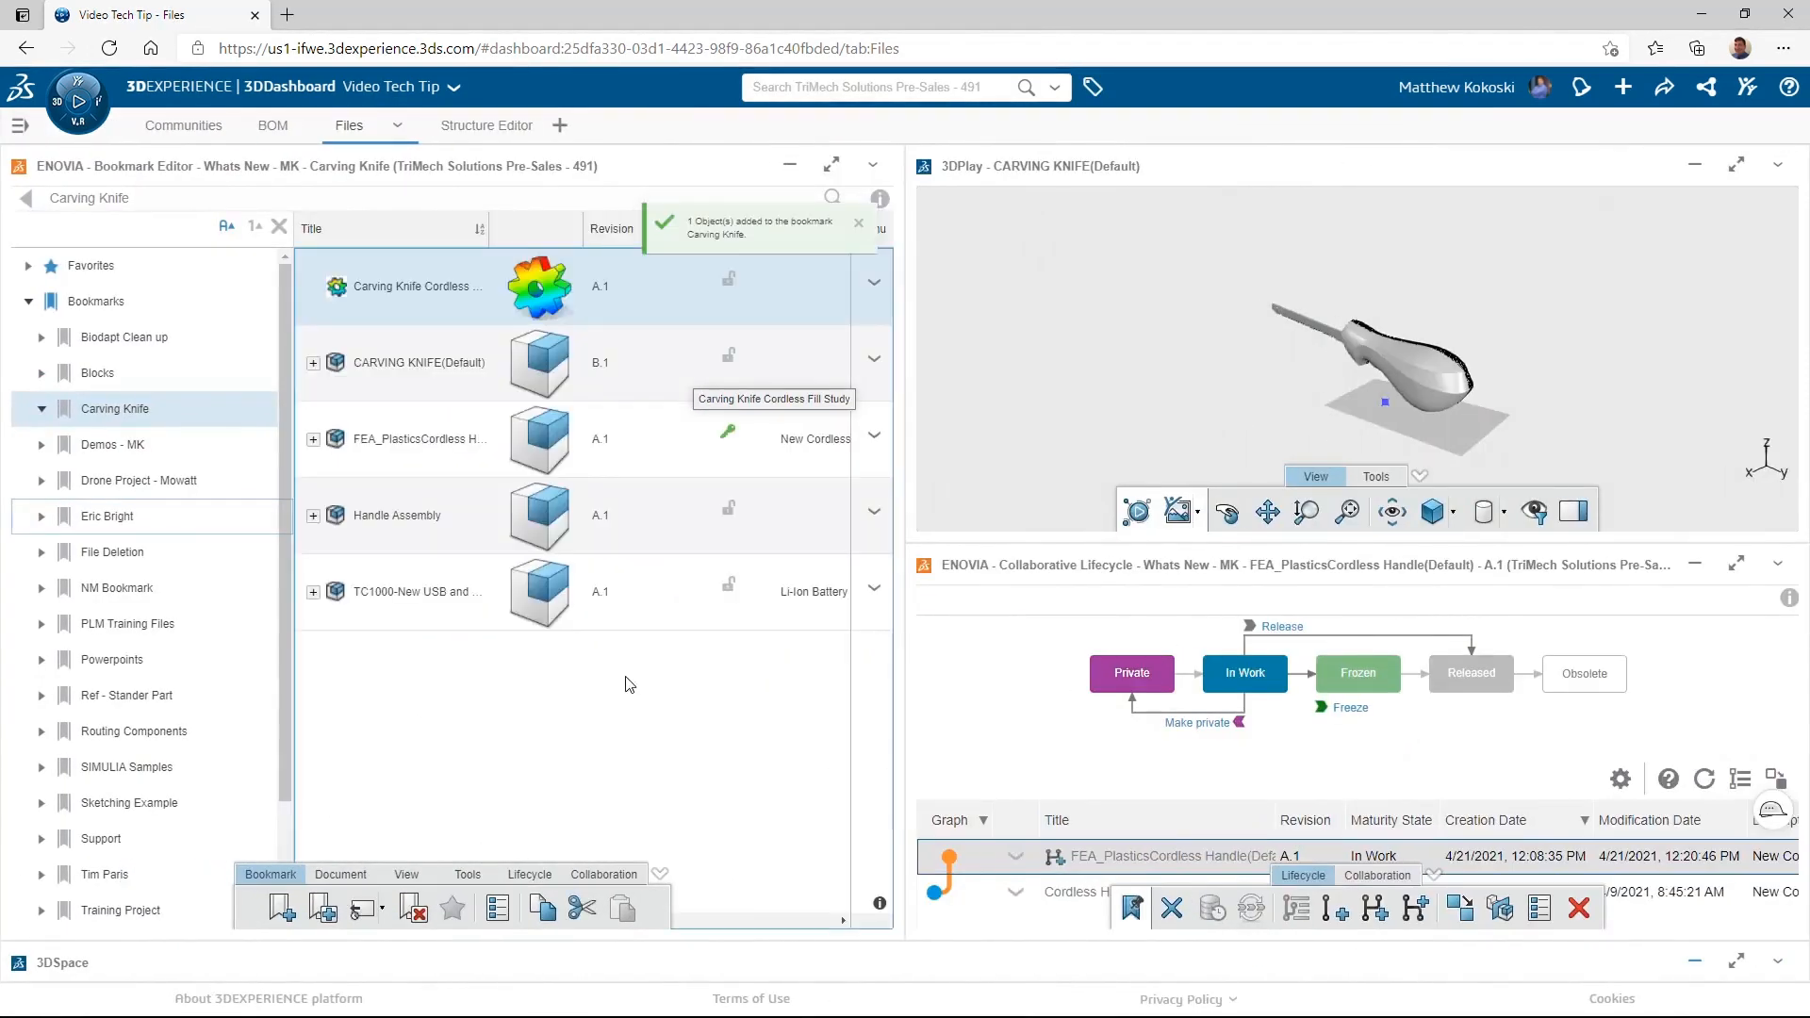
# Load the Carving Knife Cordless Fill Study into the maximized 3DPlay widget and inspect its Fill time result.
pyautogui.moveTo(405, 291); pyautogui.dragTo(1132, 341)
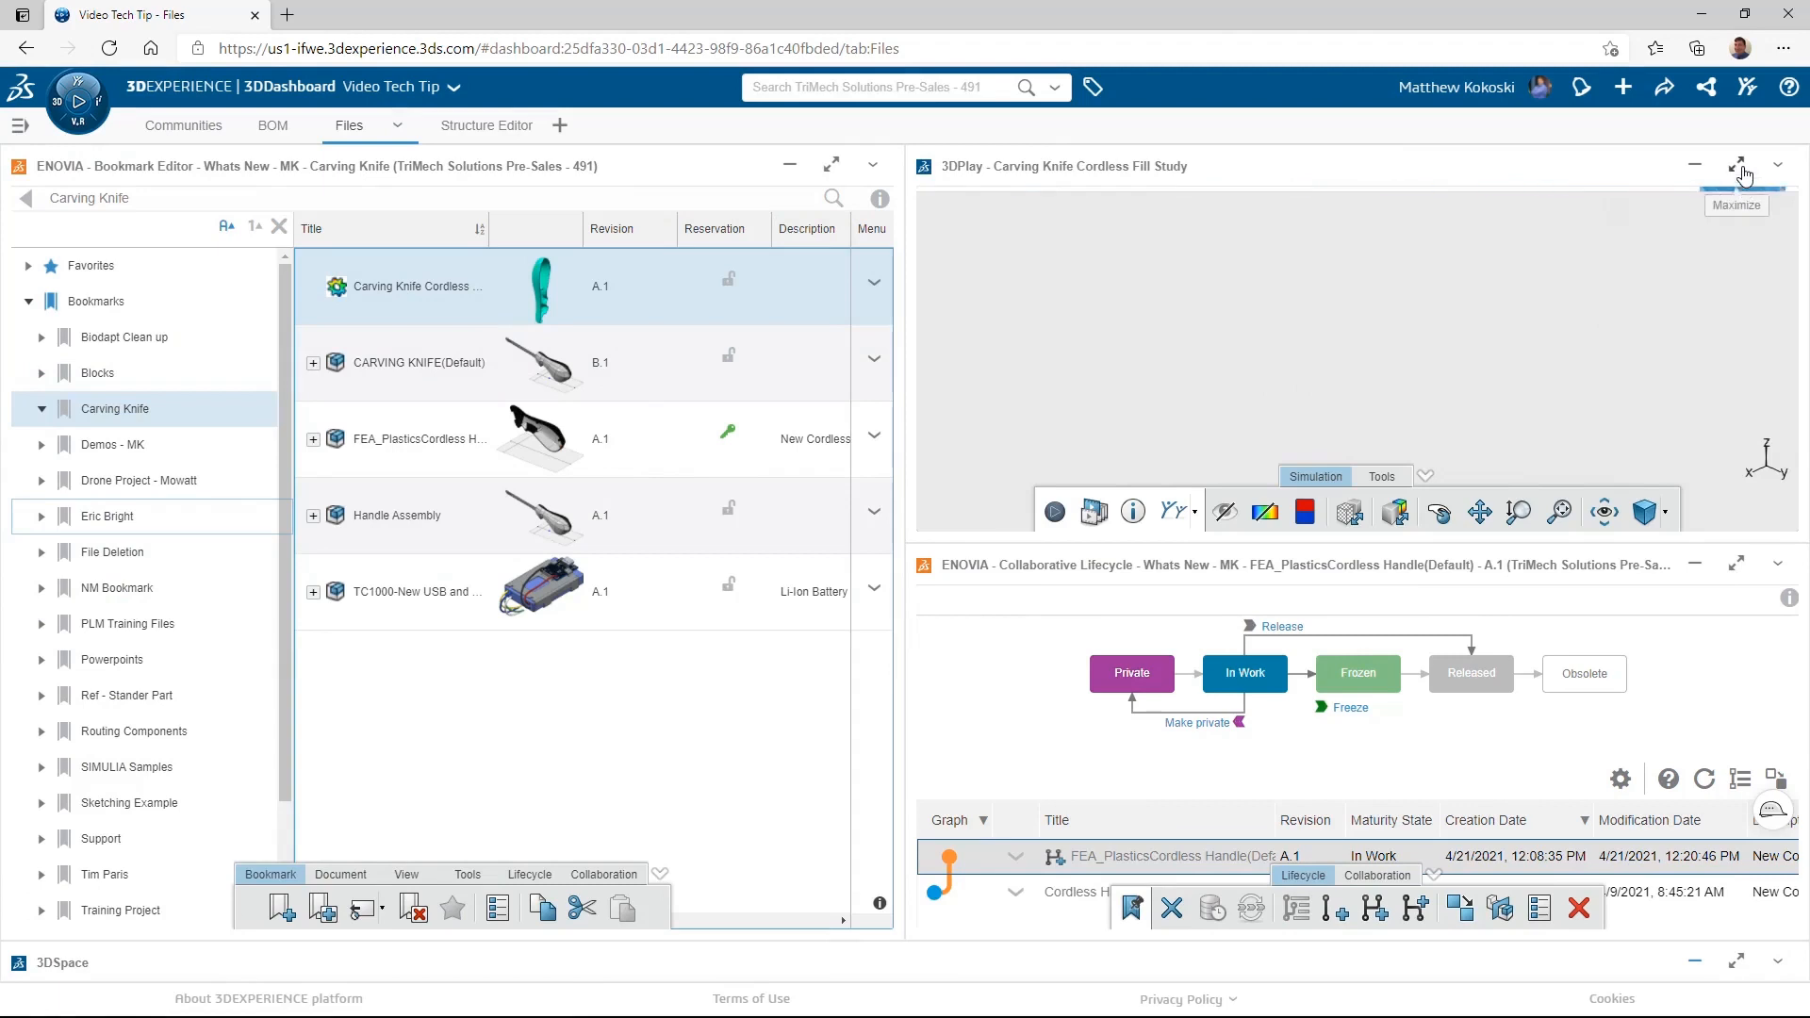
pyautogui.click(1742, 168)
pyautogui.moveTo(1119, 639); pyautogui.dragTo(981, 566)
pyautogui.moveTo(998, 582)
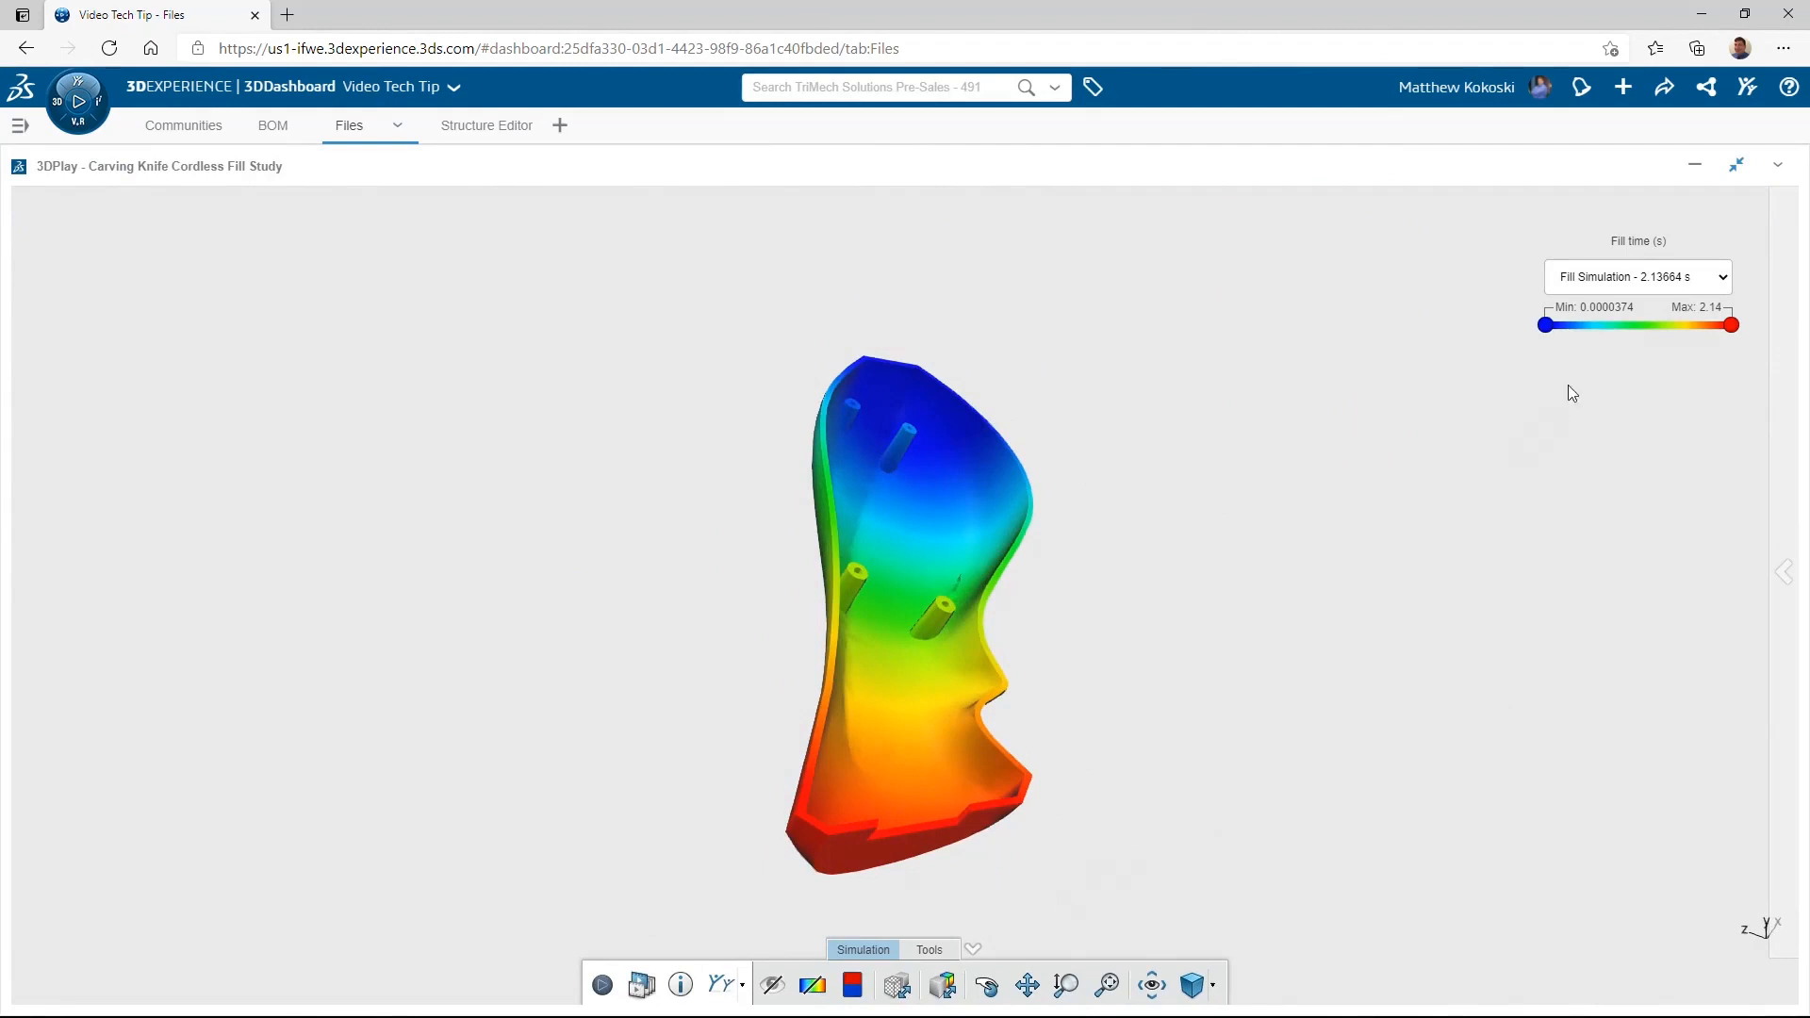
pyautogui.click(1609, 281)
pyautogui.click(1594, 283)
# Publish the fill study to 3DSwym as Simulation Media (3D), under Media in the Consumer Products community of TriMech Solutions Pre-Sales - 491.
pyautogui.click(743, 987)
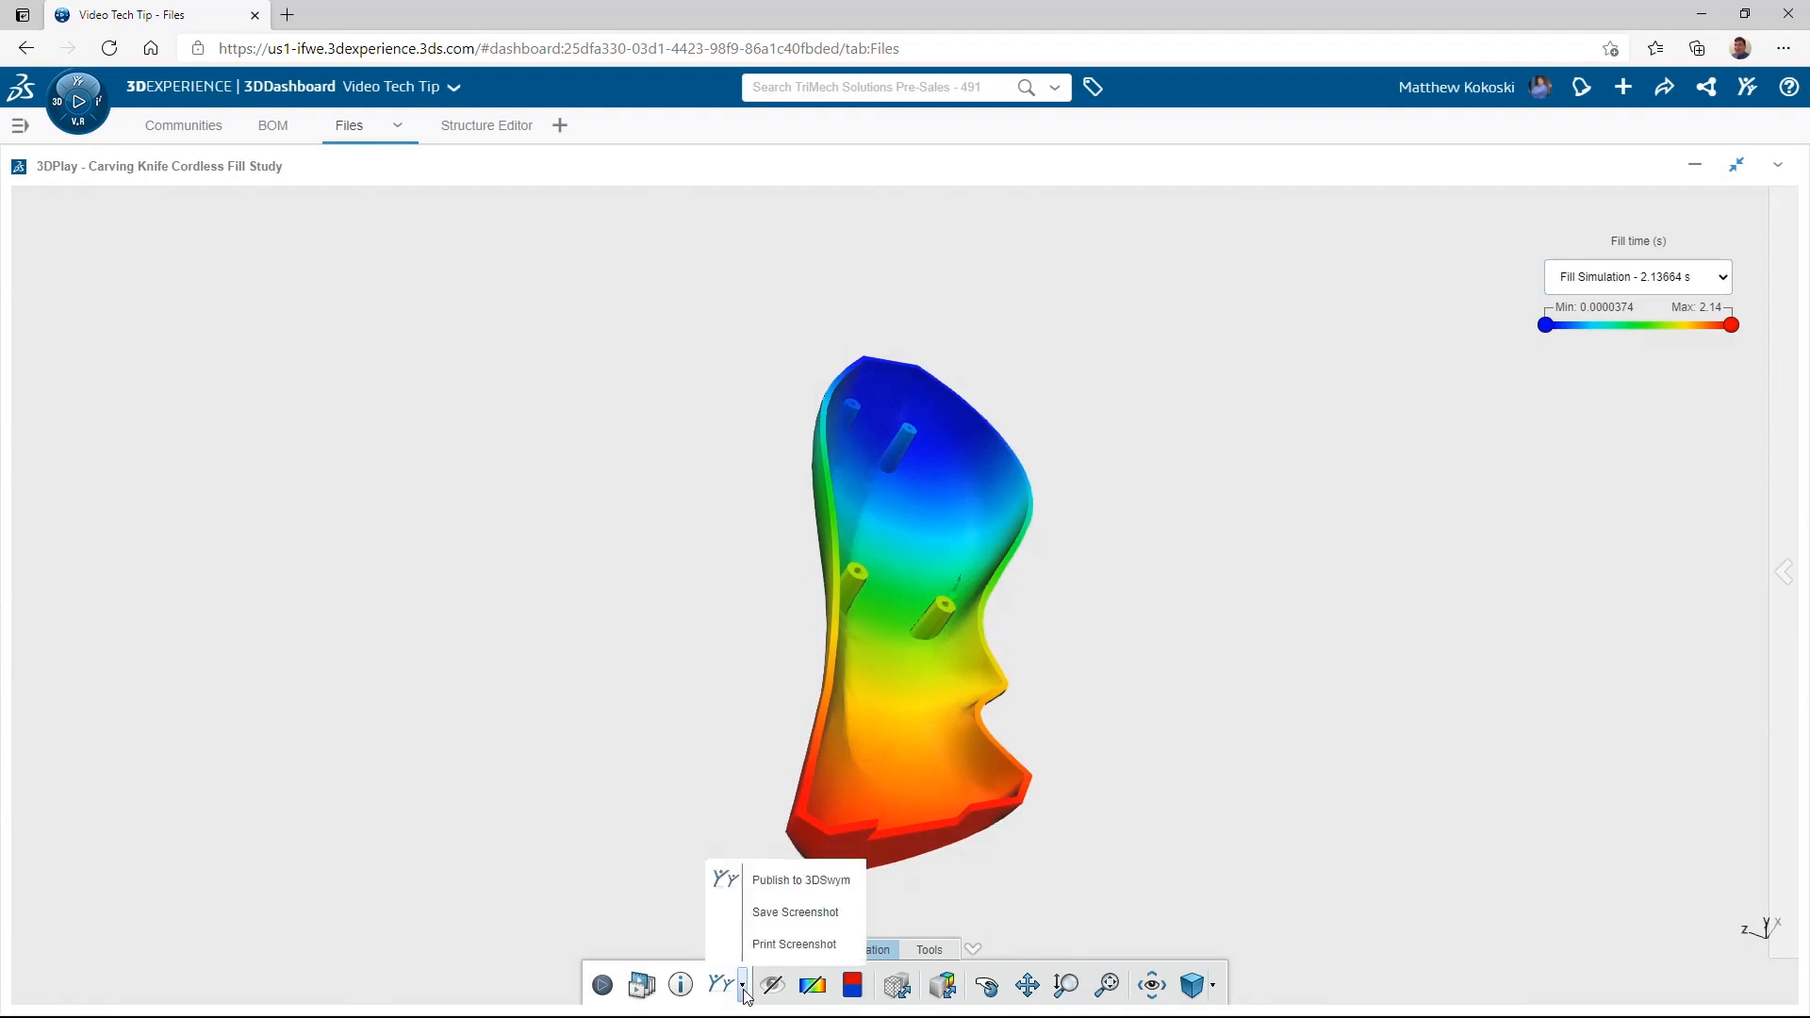
pyautogui.click(790, 882)
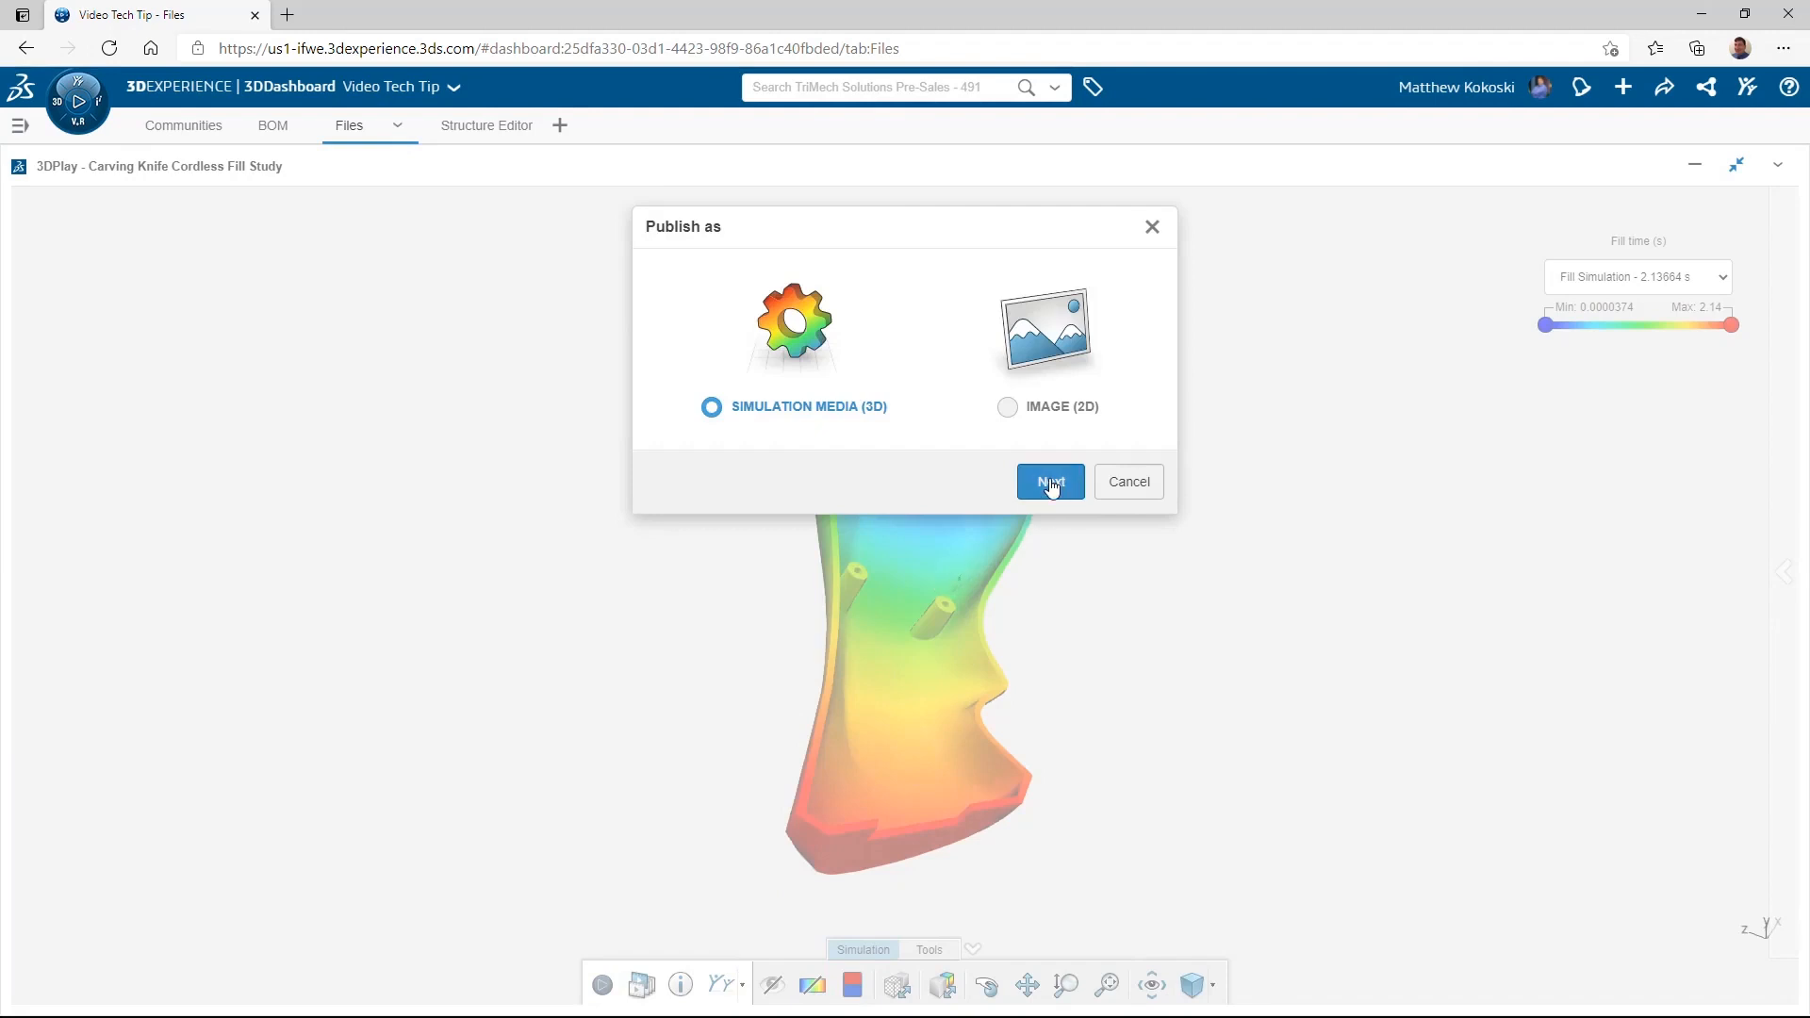
pyautogui.click(1052, 485)
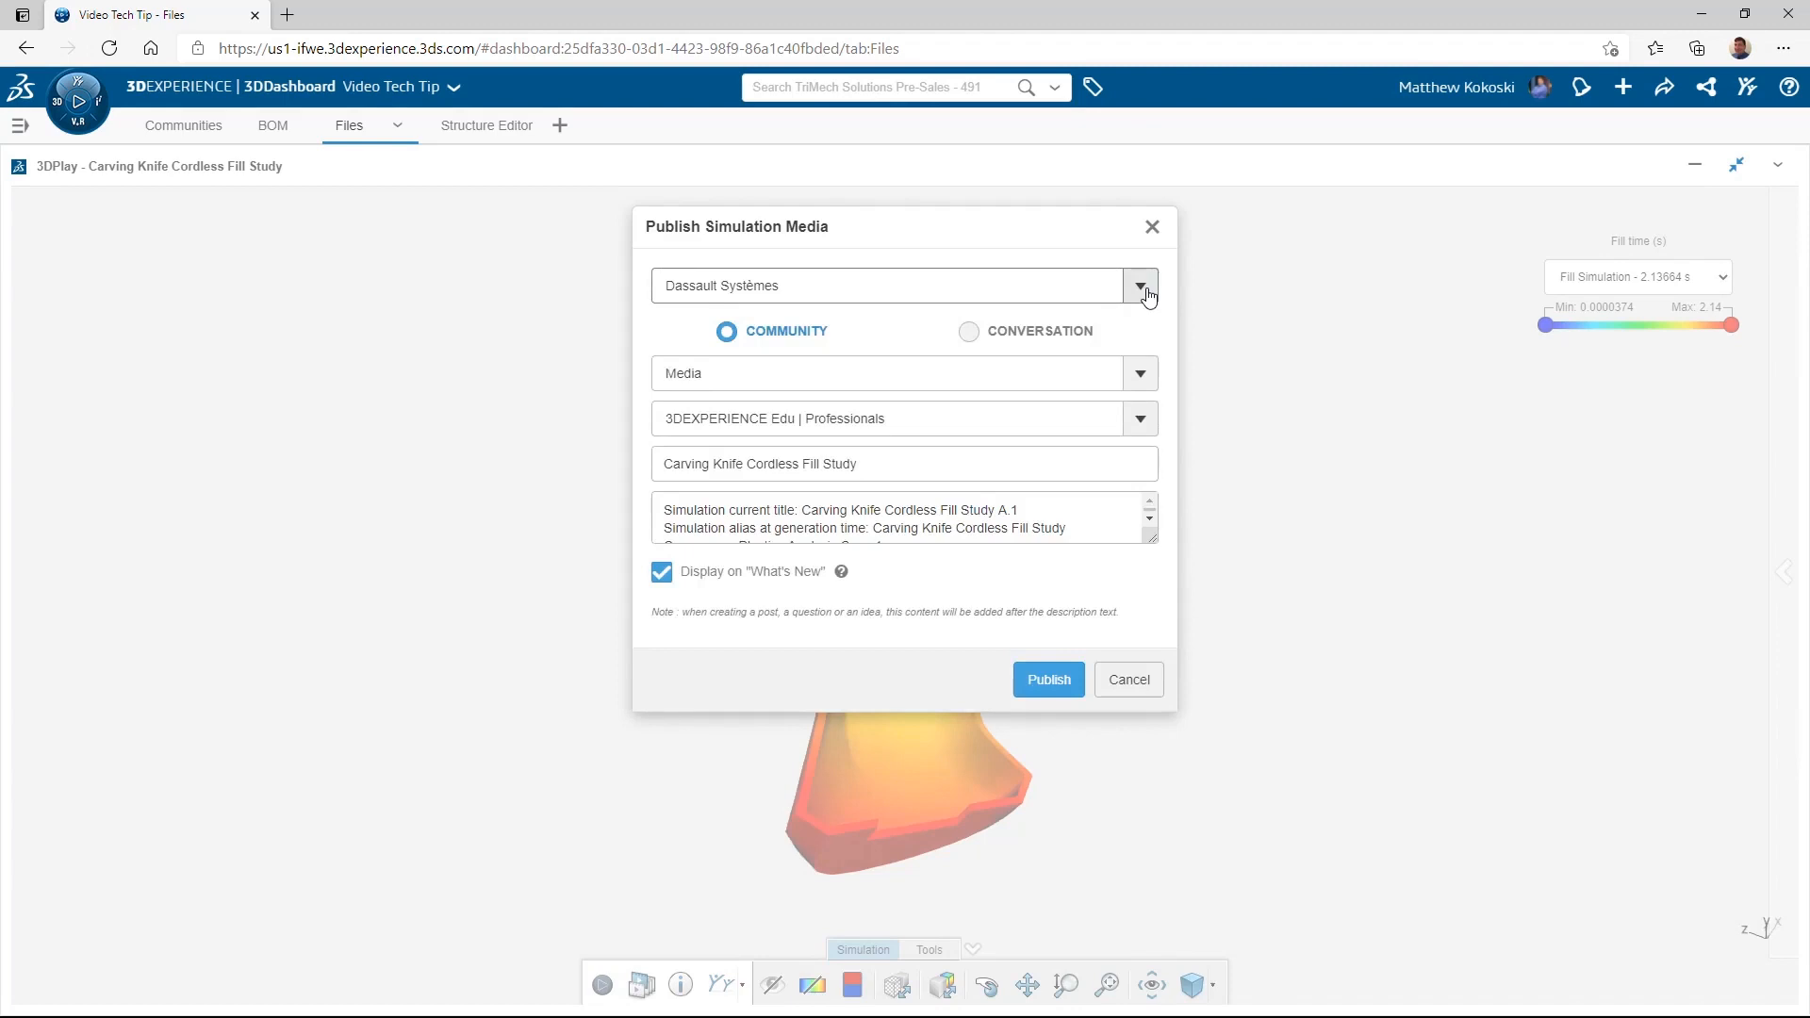
pyautogui.click(1145, 288)
pyautogui.click(971, 398)
pyautogui.click(1148, 376)
pyautogui.click(1146, 375)
pyautogui.click(1142, 418)
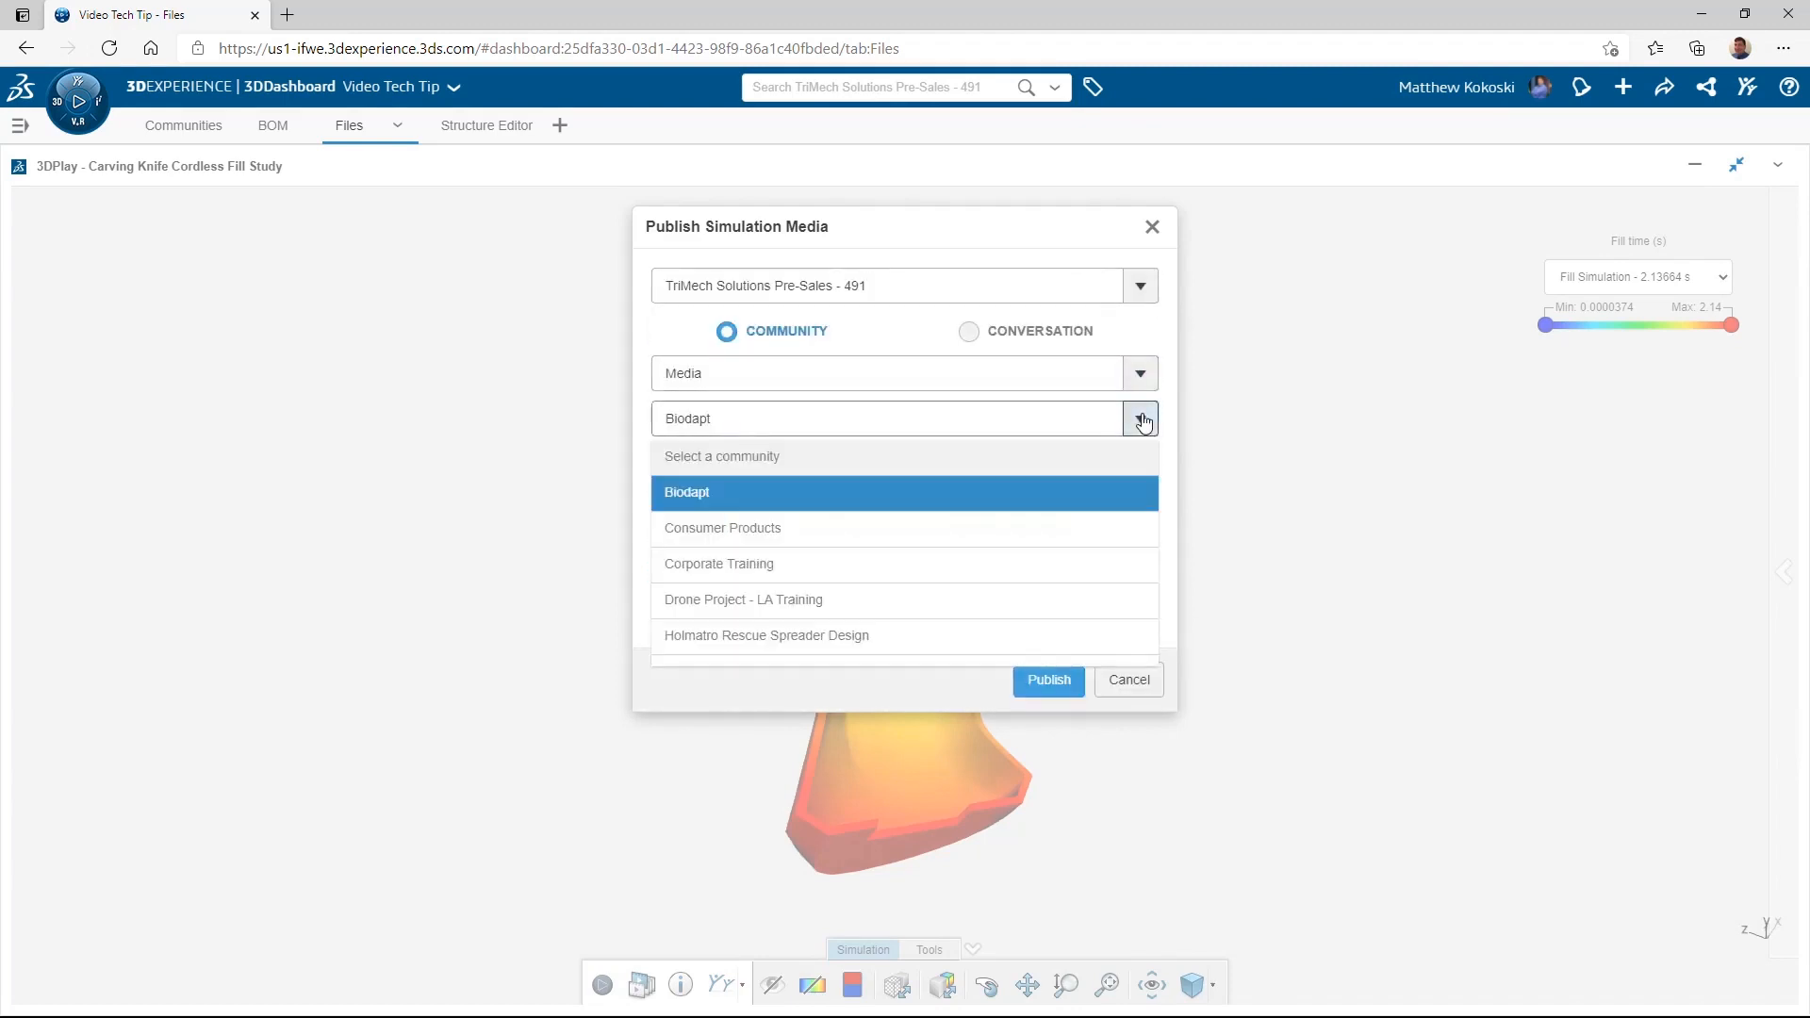
pyautogui.click(1048, 540)
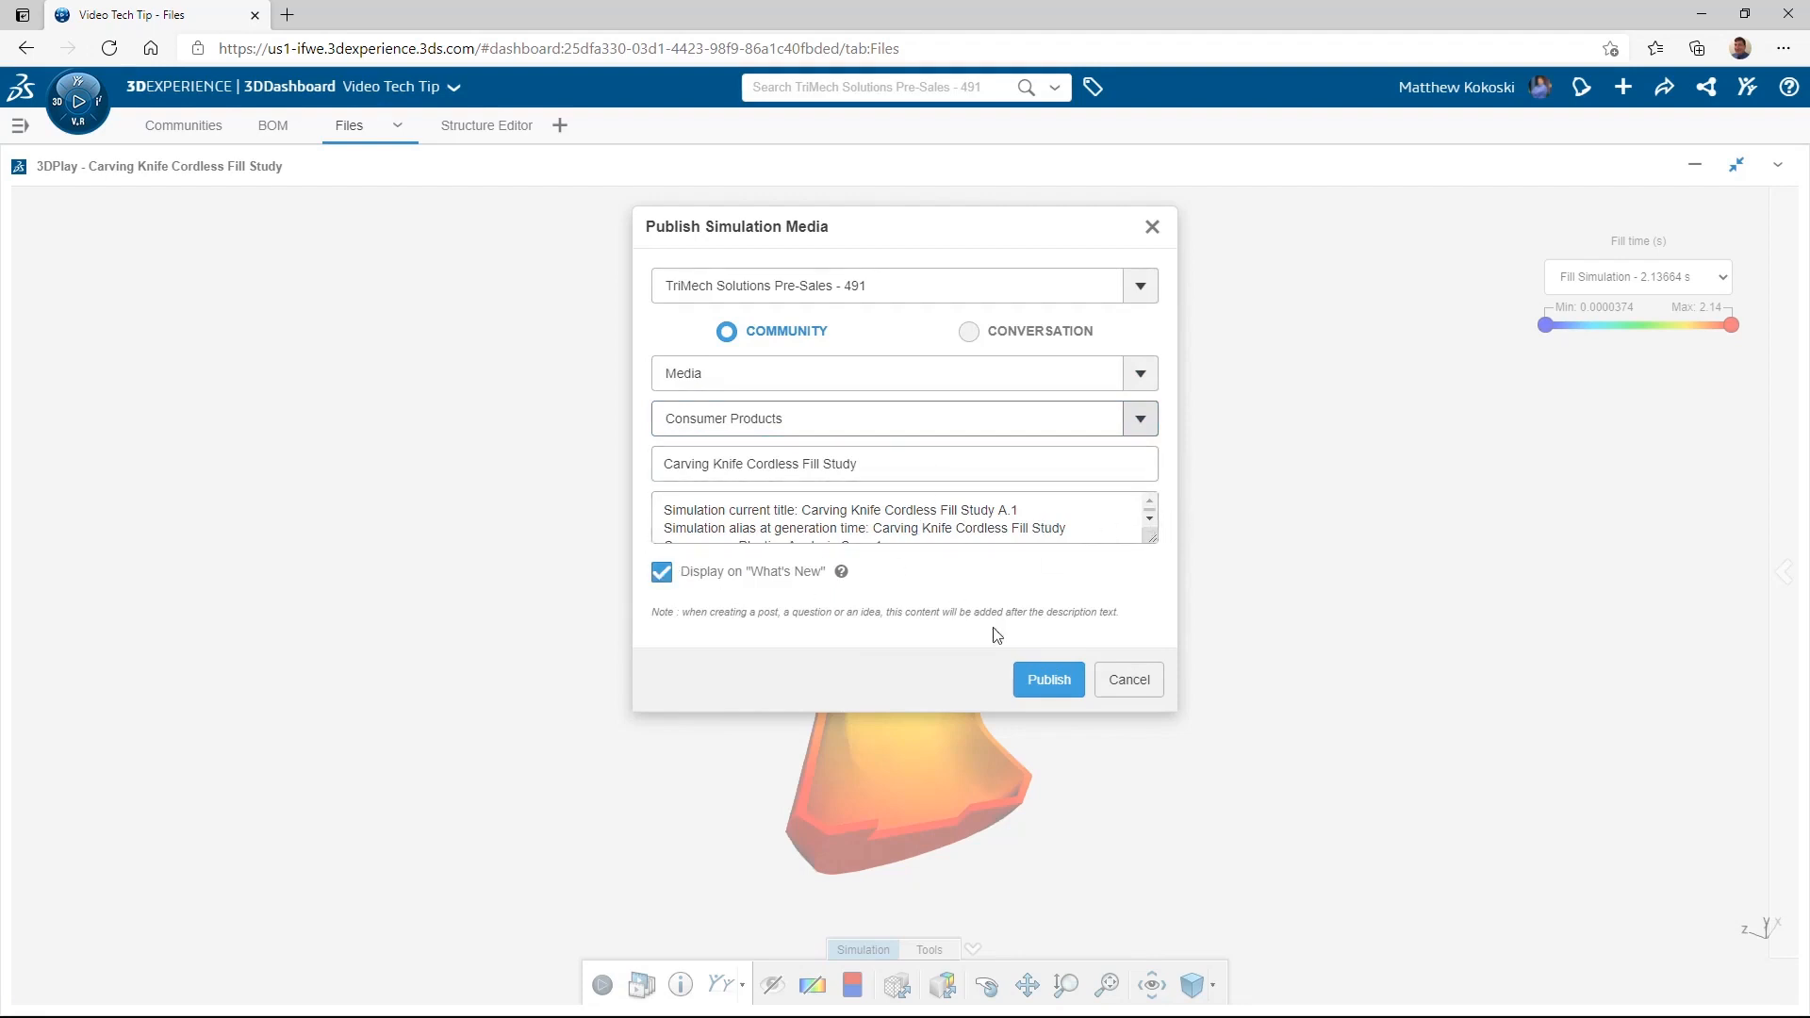
pyautogui.click(1053, 683)
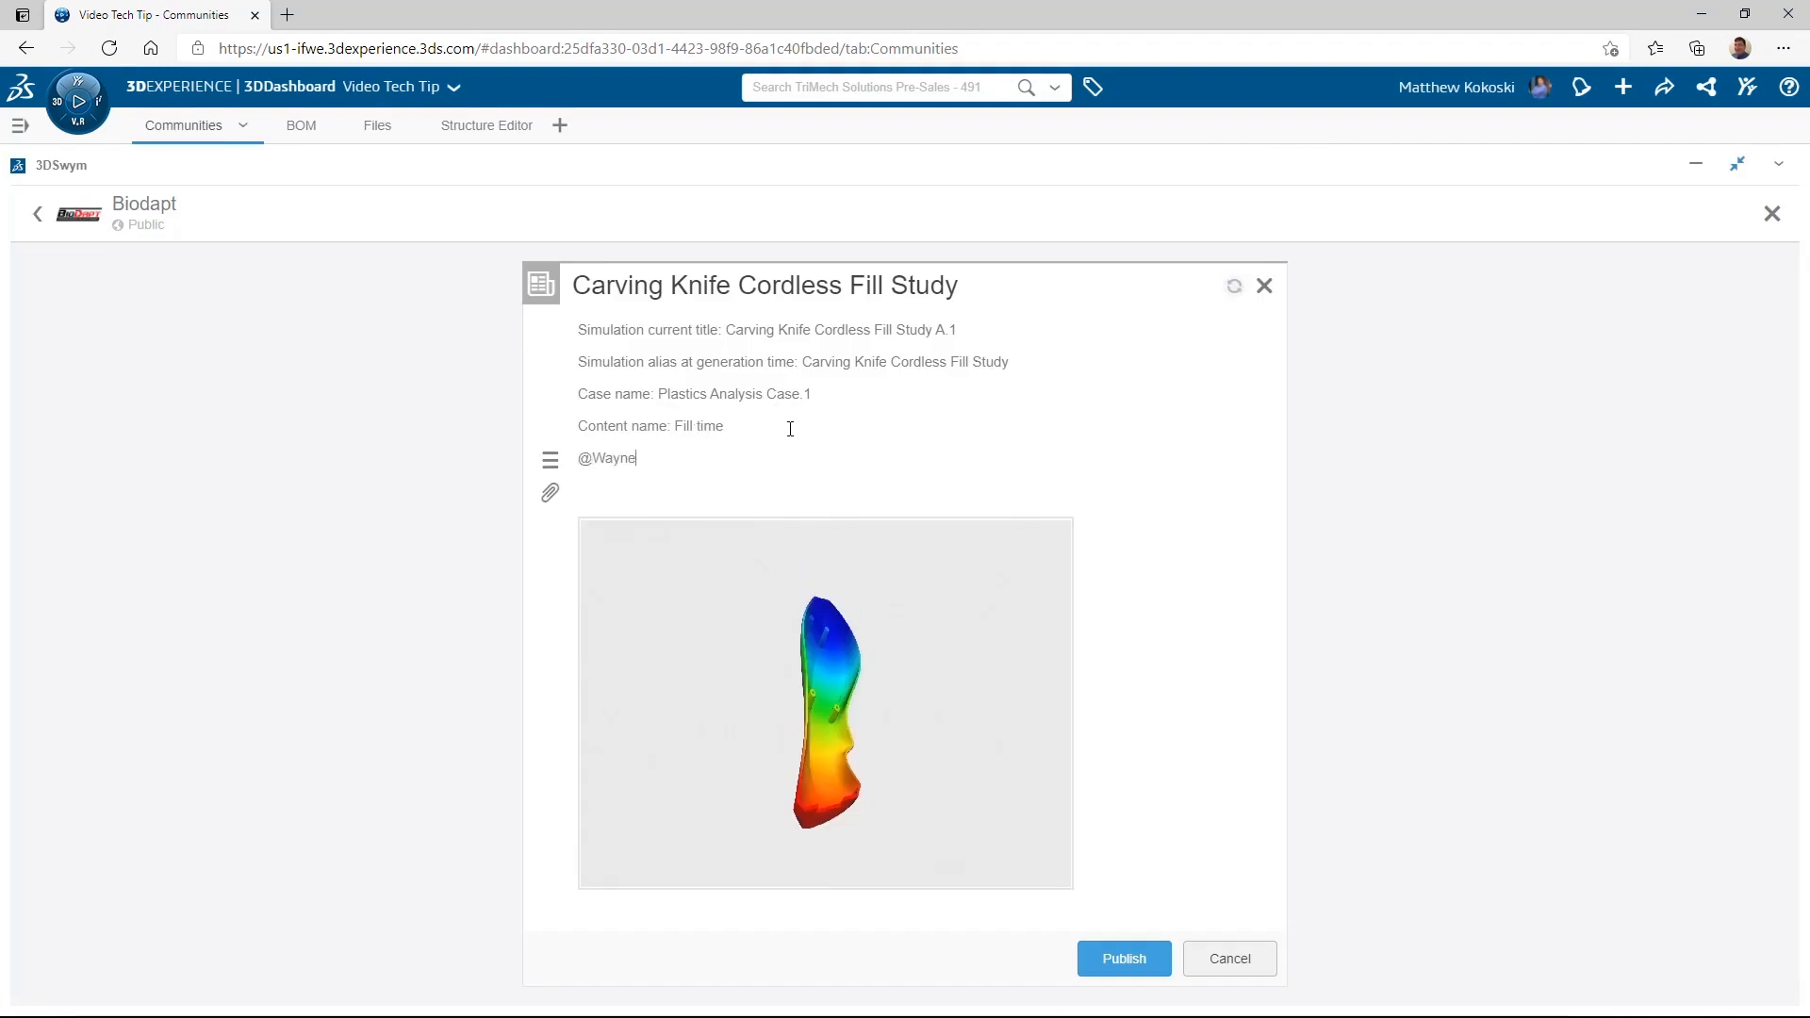
# Add "No concerns with the fill study, go ahead with the mold design." after the colleague mention and publish the Biodapt community post.
pyautogui.click(740, 509)
pyautogui.write('Lok')
pyautogui.press('BackSpace')
pyautogui.press('BackSpace')
pyautogui.press('BackSpace')
pyautogui.write('No concerns with the fill study, go ahead with the mold desig')
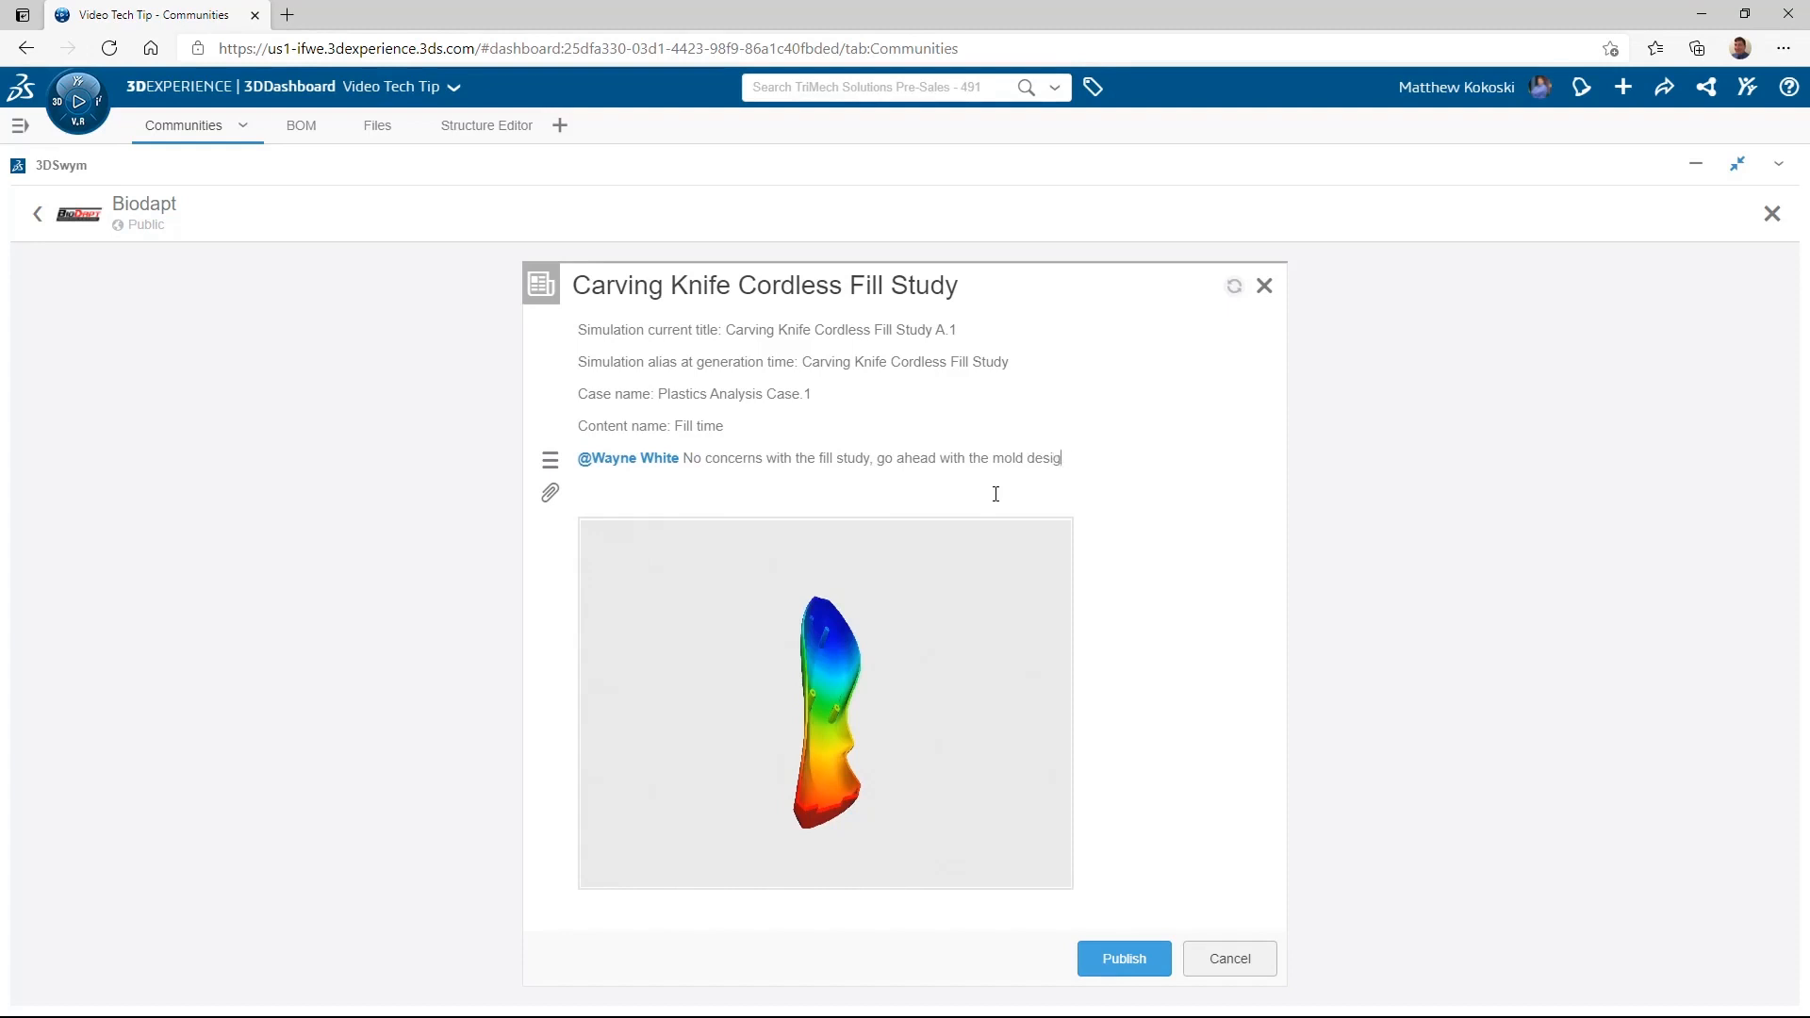
pyautogui.write('n.')
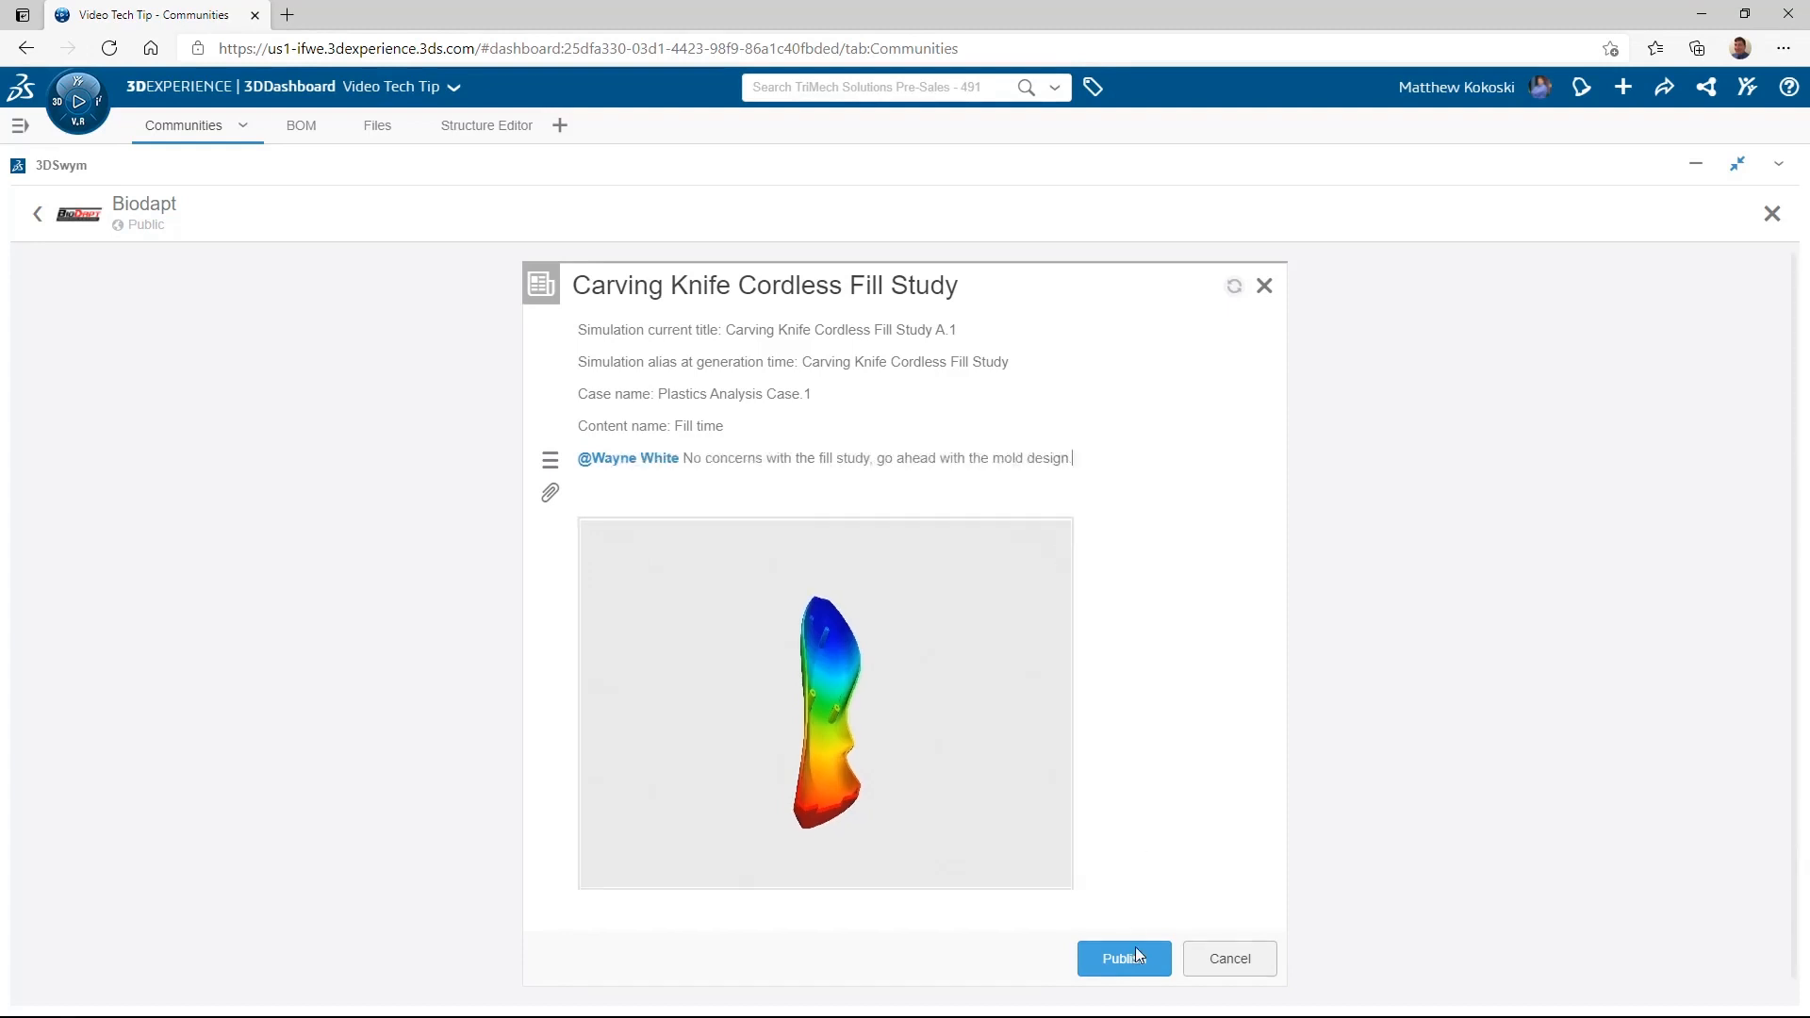
pyautogui.click(1132, 954)
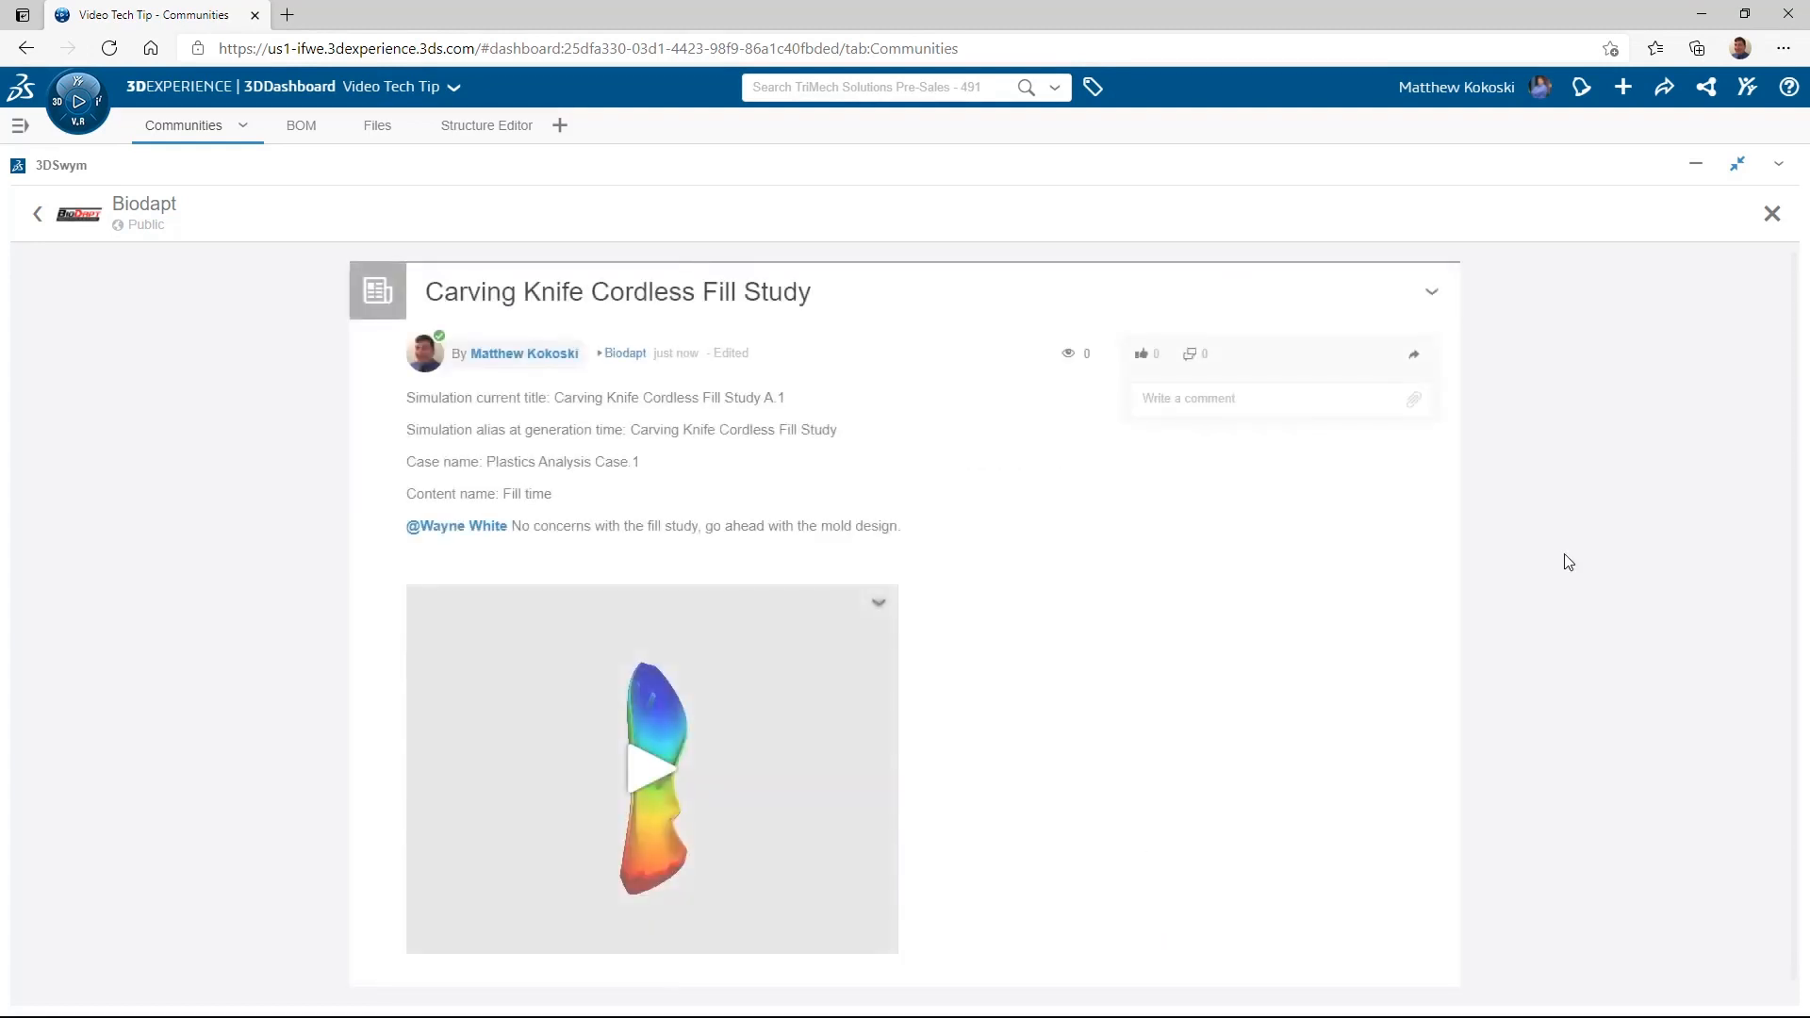
# Close the published post, open its fill study media from the Biodapt community feed and inspect the 3D result.
pyautogui.click(1772, 215)
pyautogui.click(677, 545)
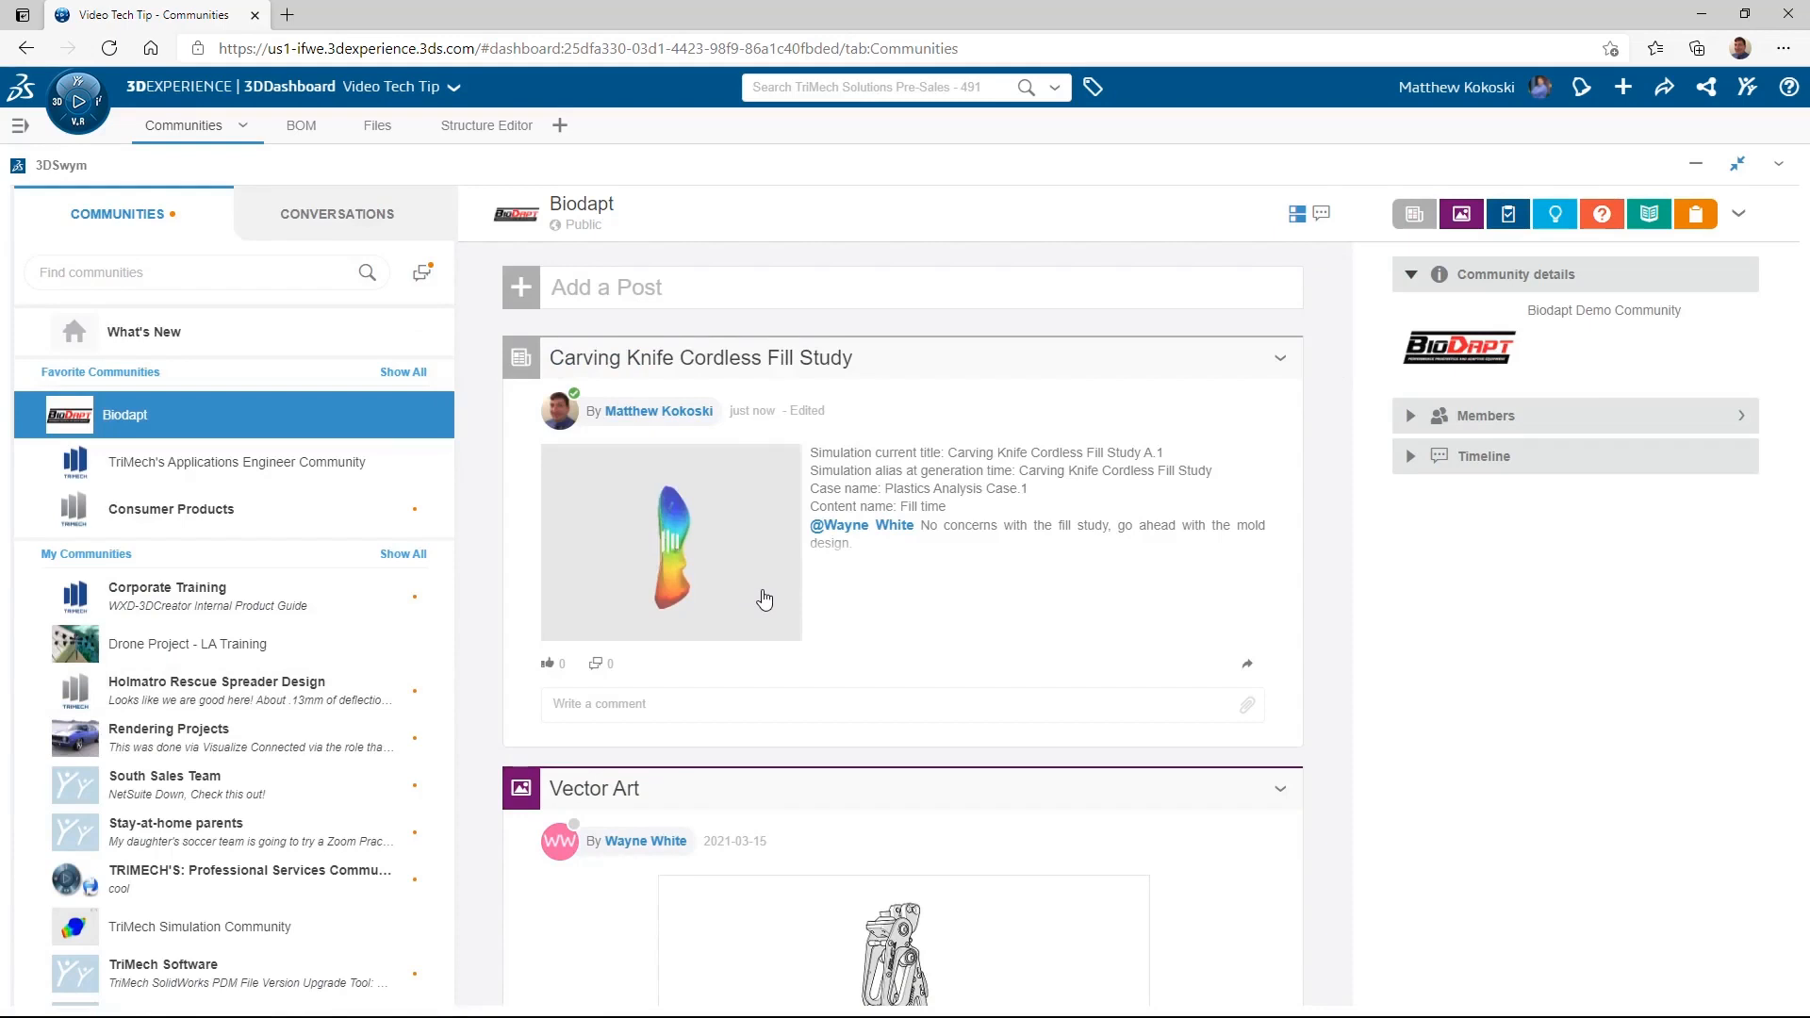
pyautogui.click(764, 600)
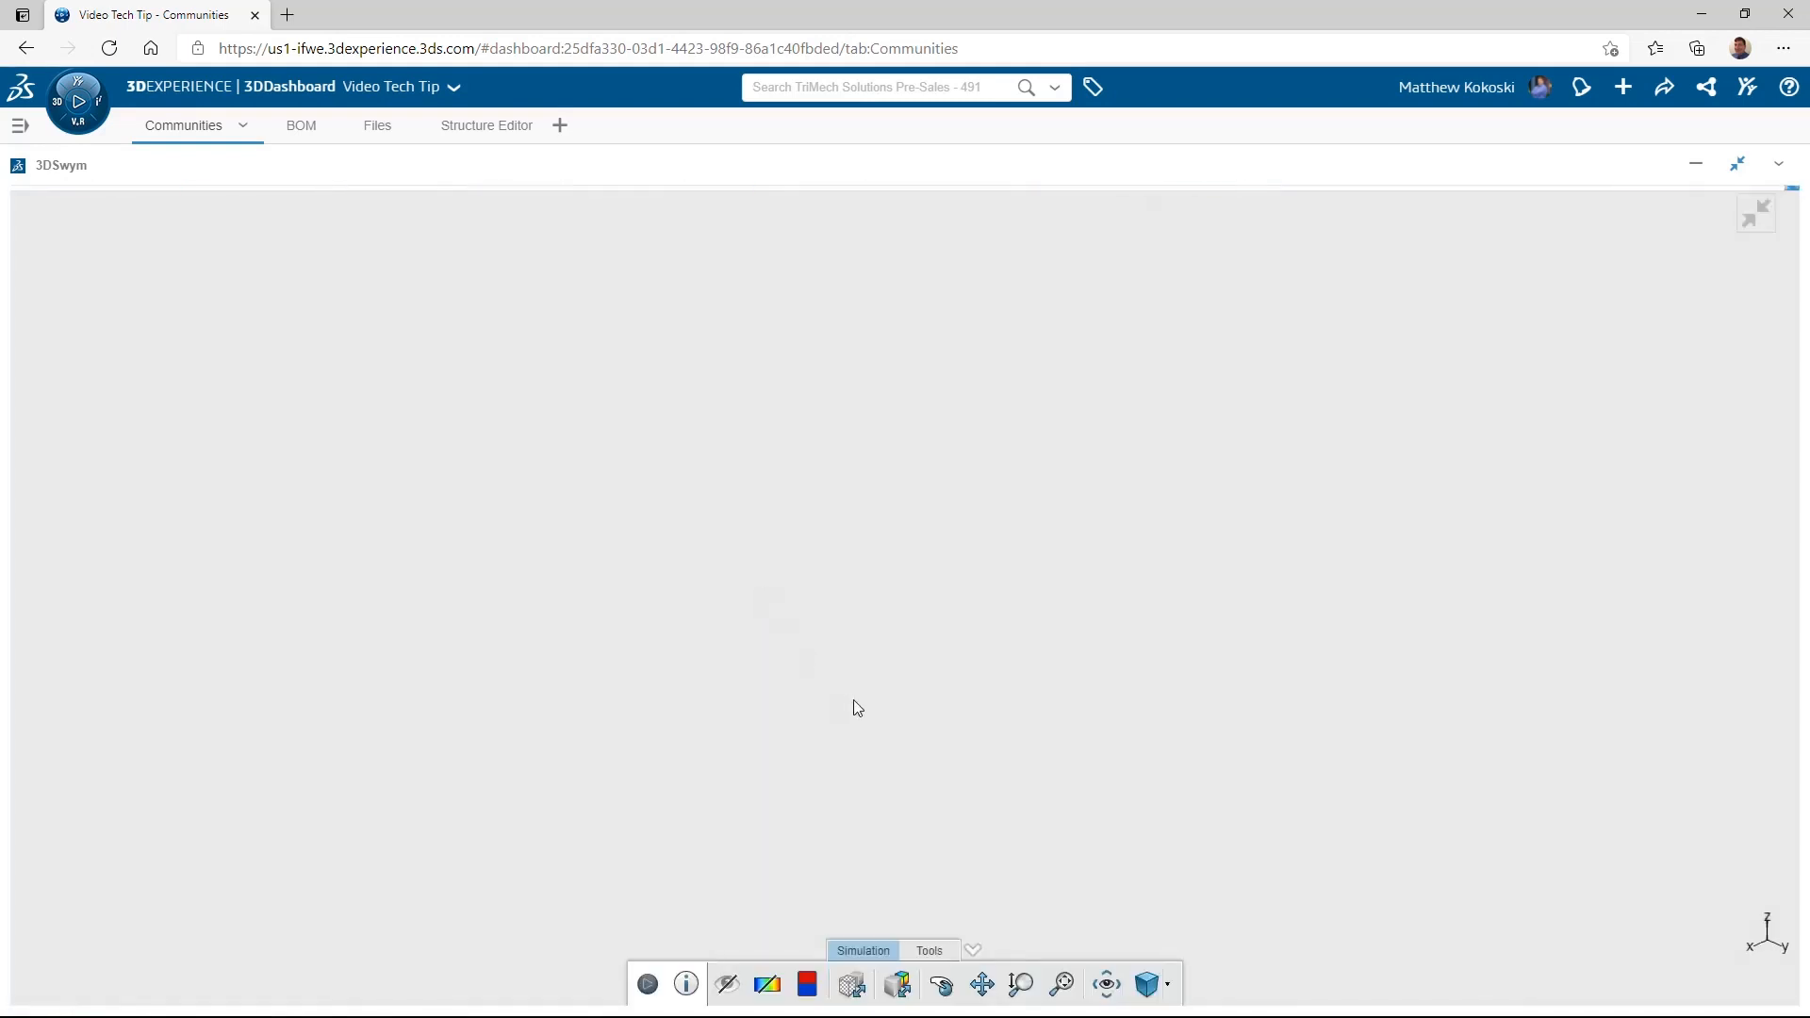
pyautogui.moveTo(1070, 780); pyautogui.dragTo(917, 897)
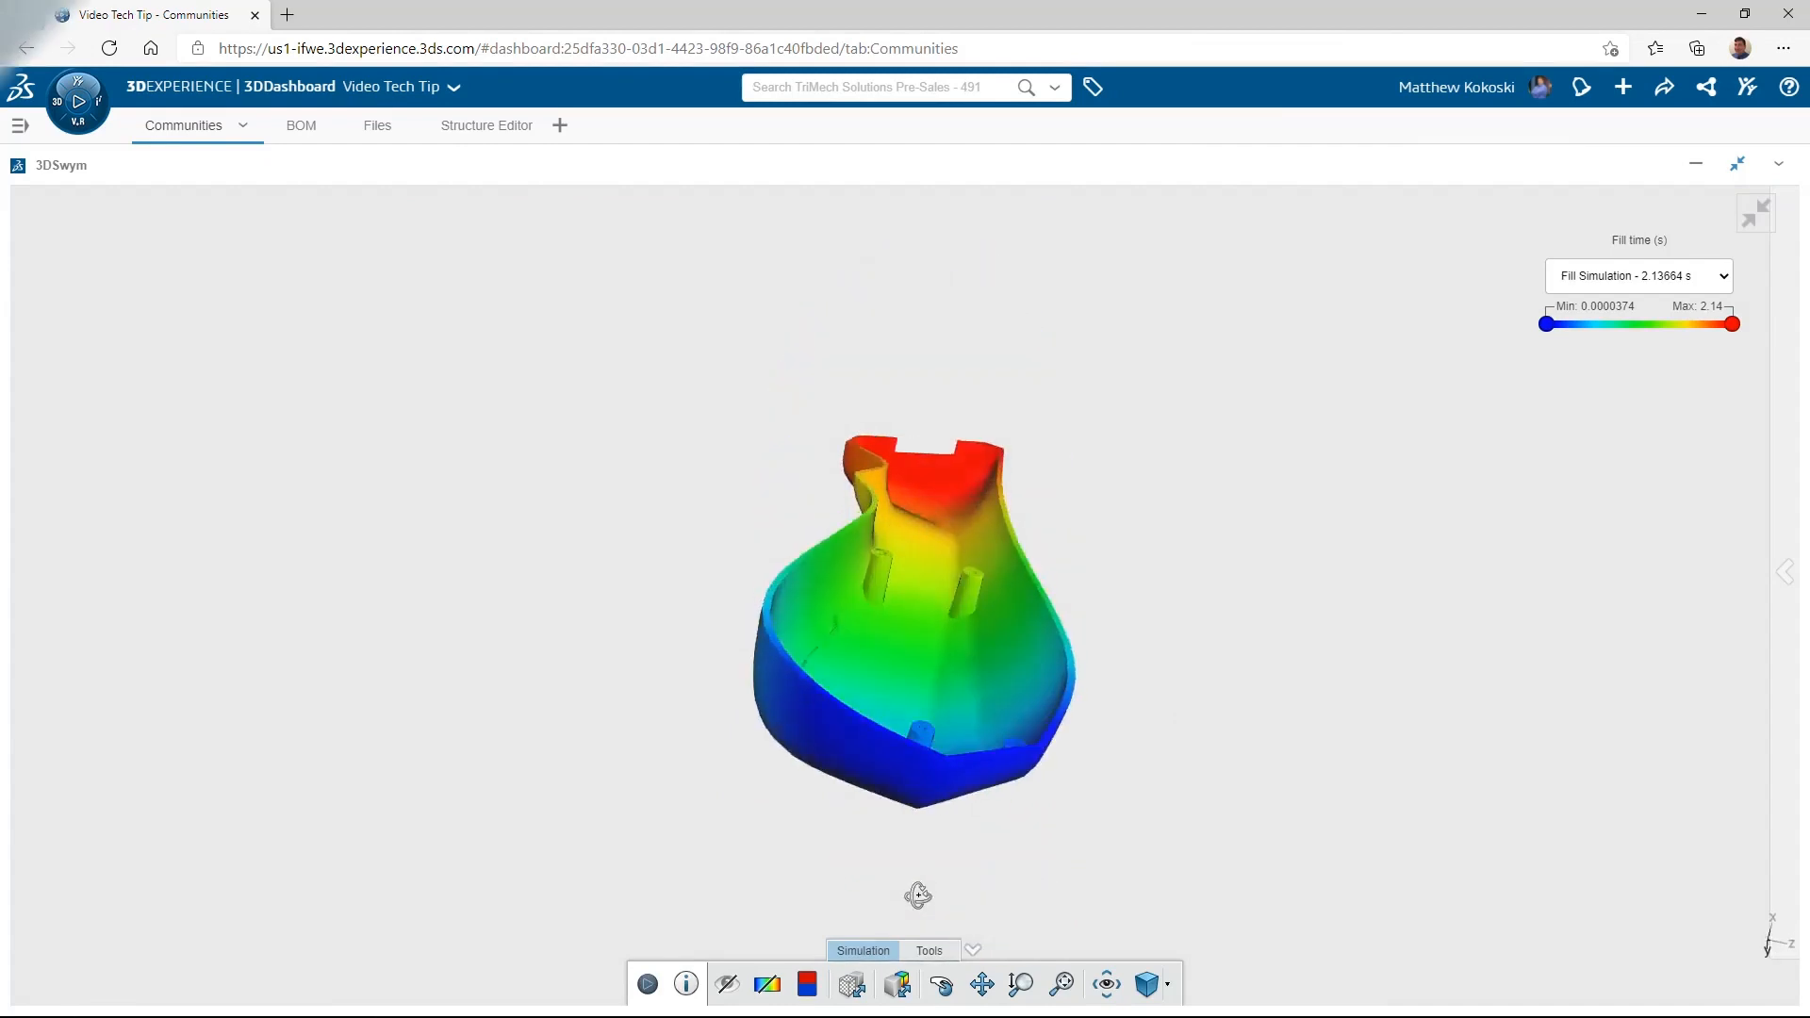